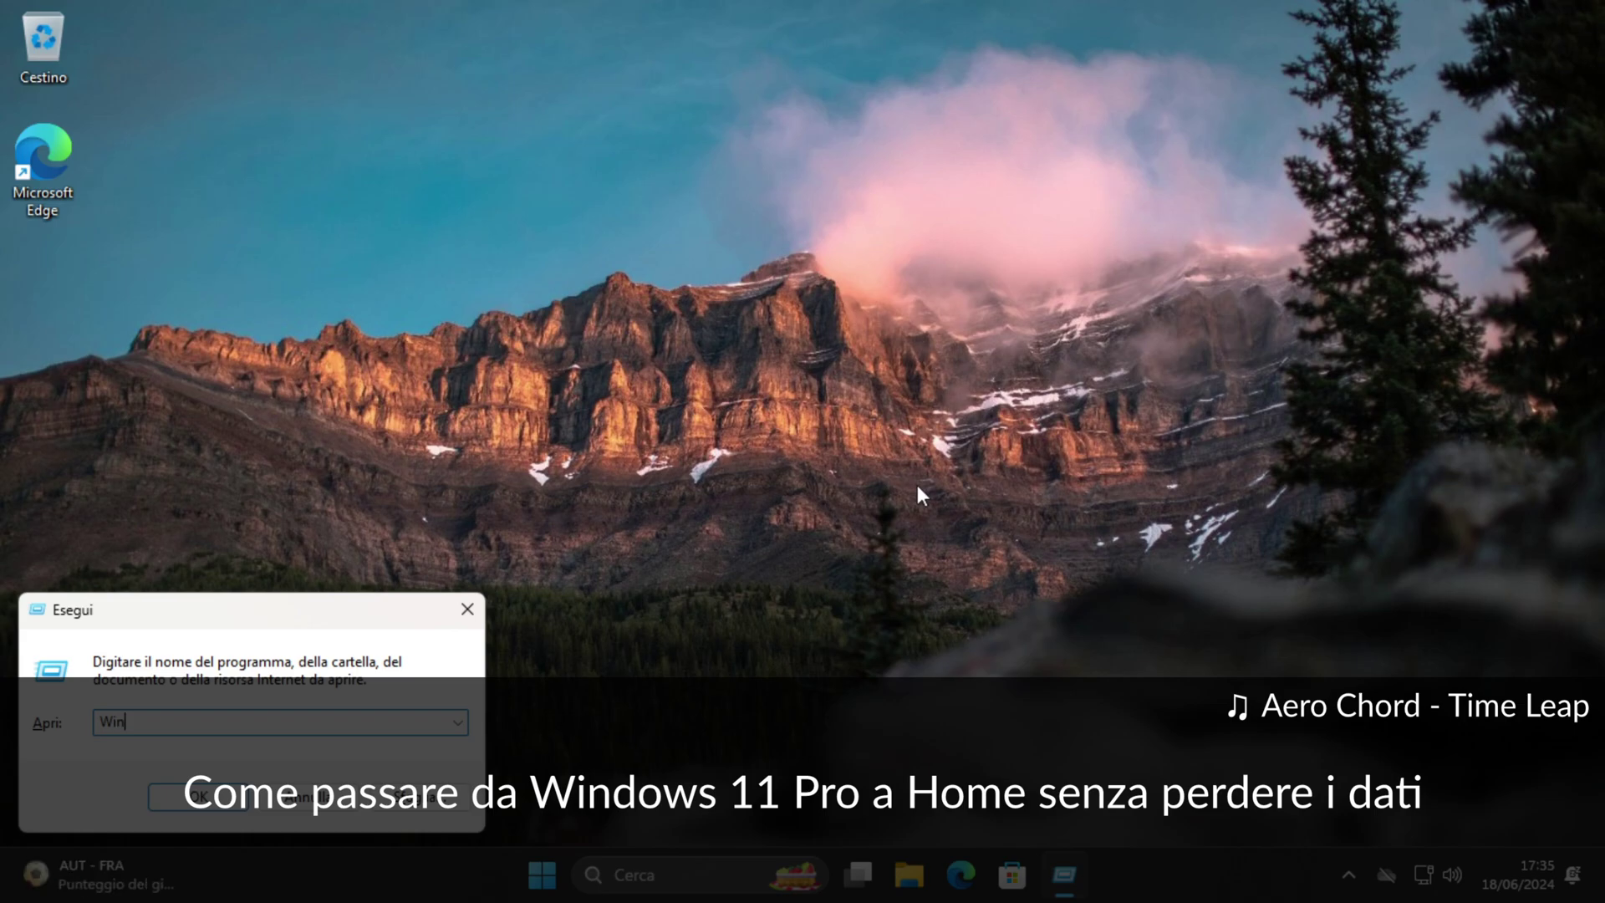
Show the Windows version information with Winver and place it side by side with the Settings window.
{"action": "key", "text": "Return"}
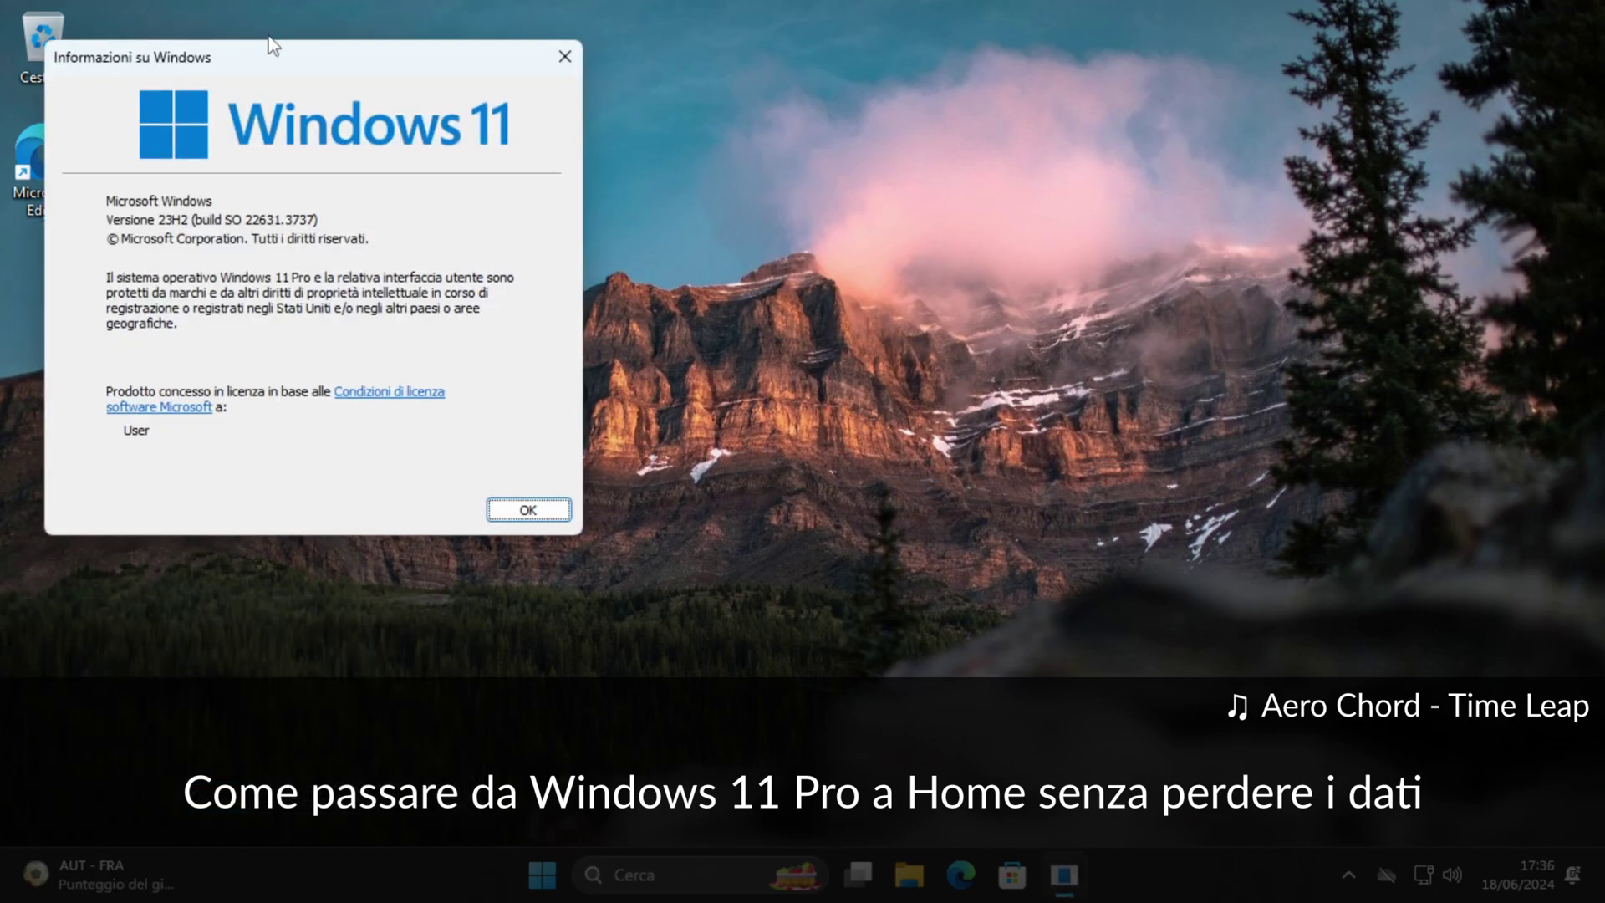
{"action": "left_click_drag", "start_coordinate": [268, 52], "coordinate": [310, 52]}
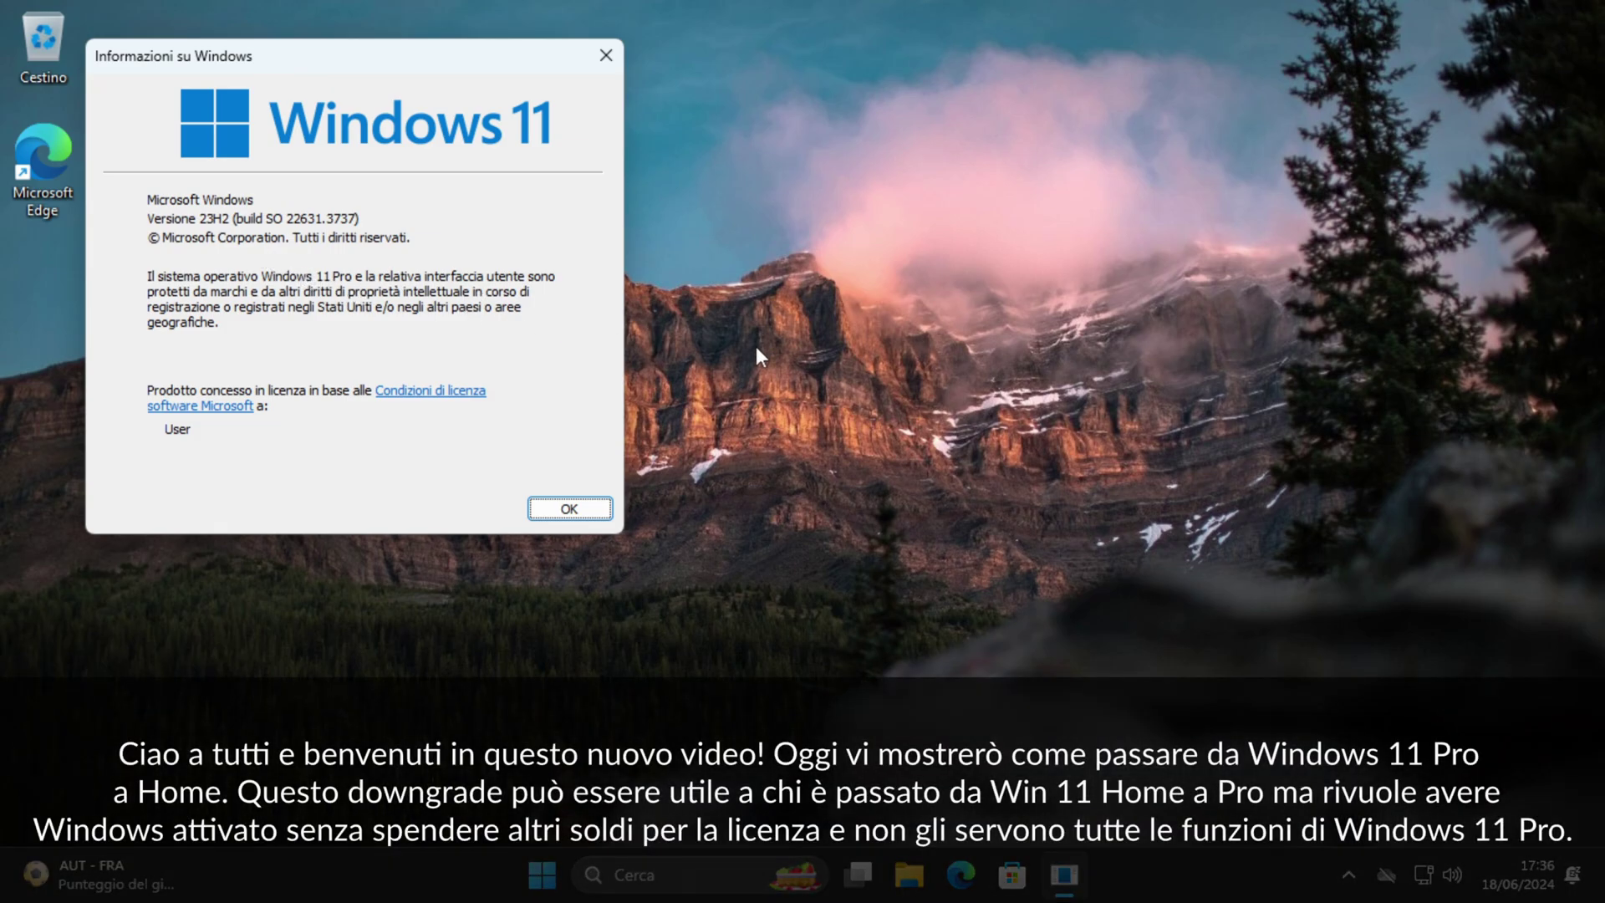
{"action": "key", "text": "super+i"}
{"action": "left_click_drag", "start_coordinate": [720, 48], "coordinate": [966, 41]}
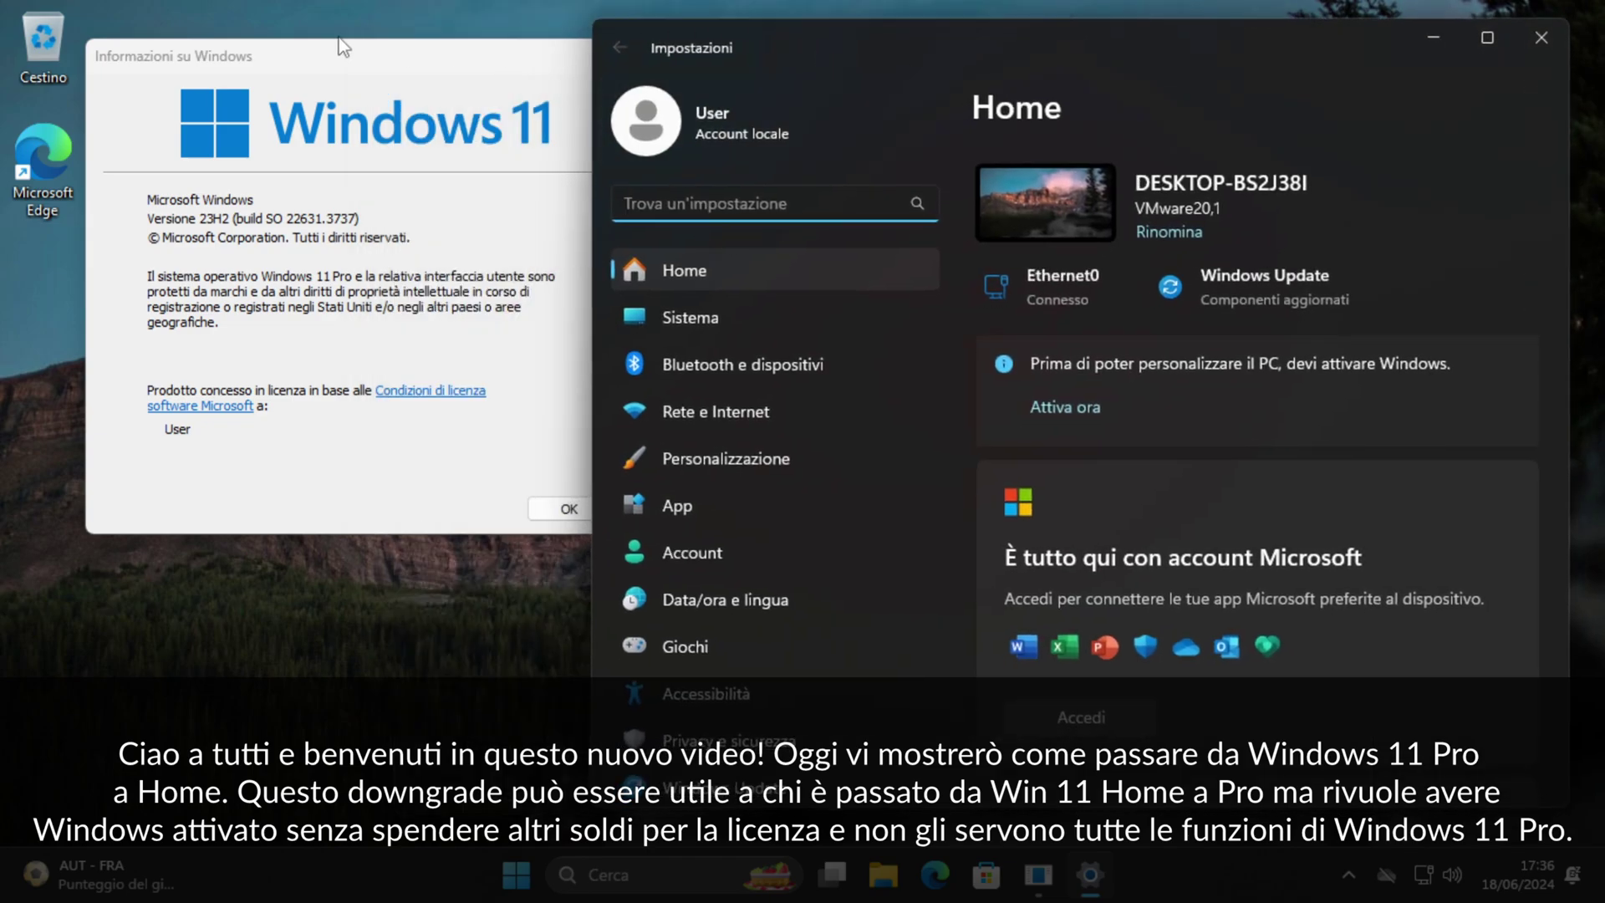
{"action": "left_click_drag", "start_coordinate": [343, 48], "coordinate": [279, 43]}
{"action": "left_click_drag", "start_coordinate": [879, 38], "coordinate": [874, 38]}
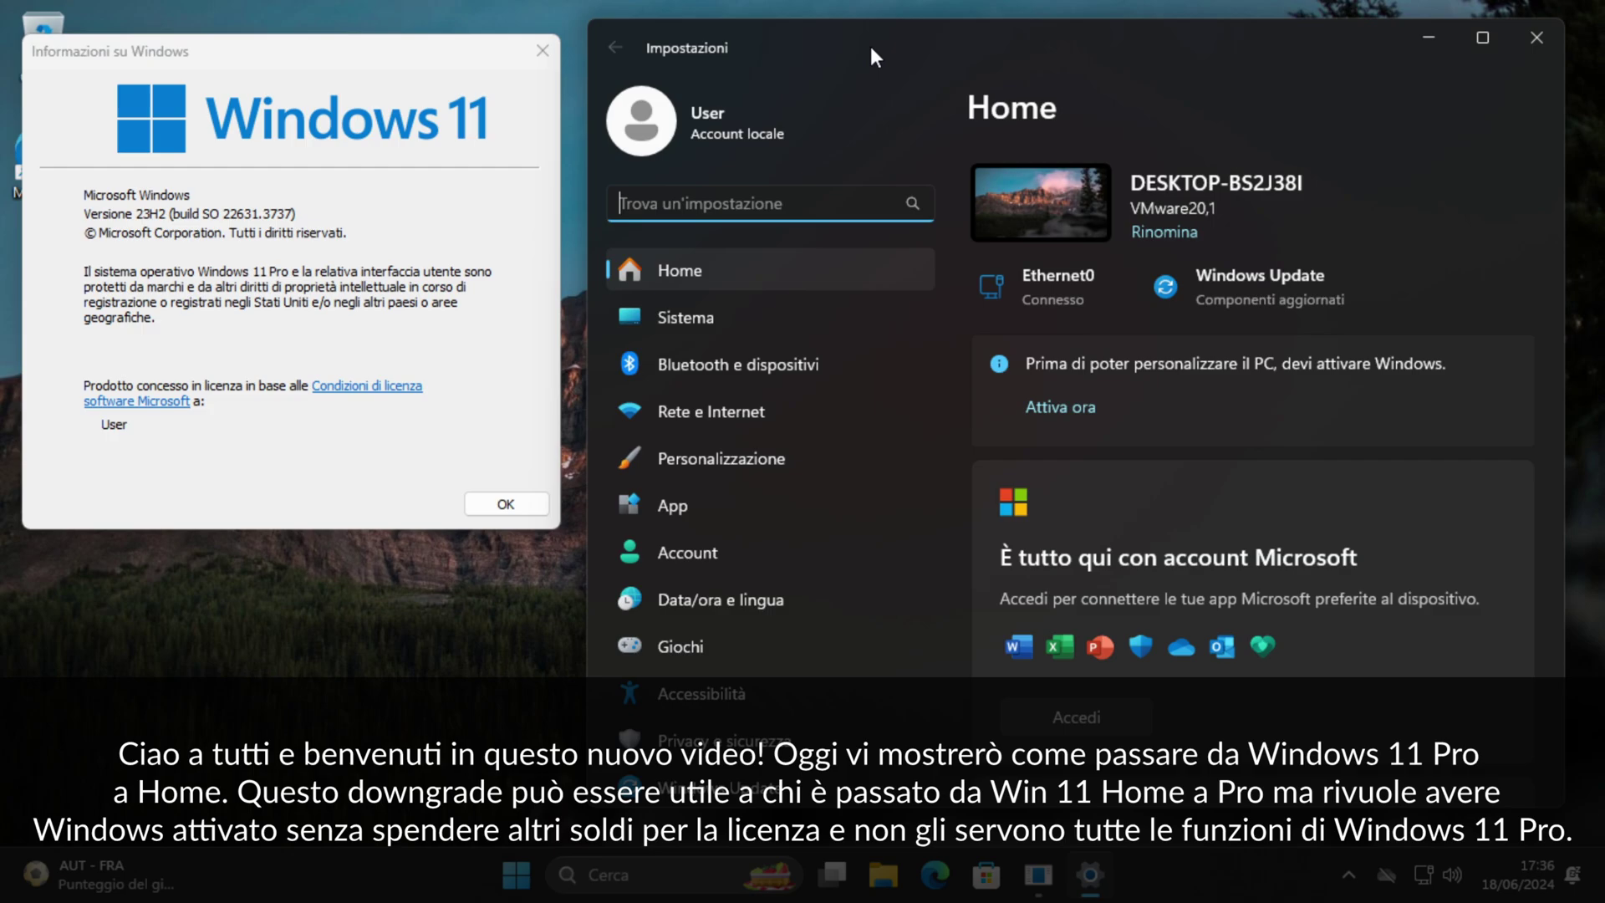
Examine the Windows edition, version and OS build in the system information page of Settings.
{"action": "left_click", "coordinate": [666, 305]}
{"action": "scroll", "coordinate": [1316, 388], "scroll_direction": "down", "scroll_amount": 5}
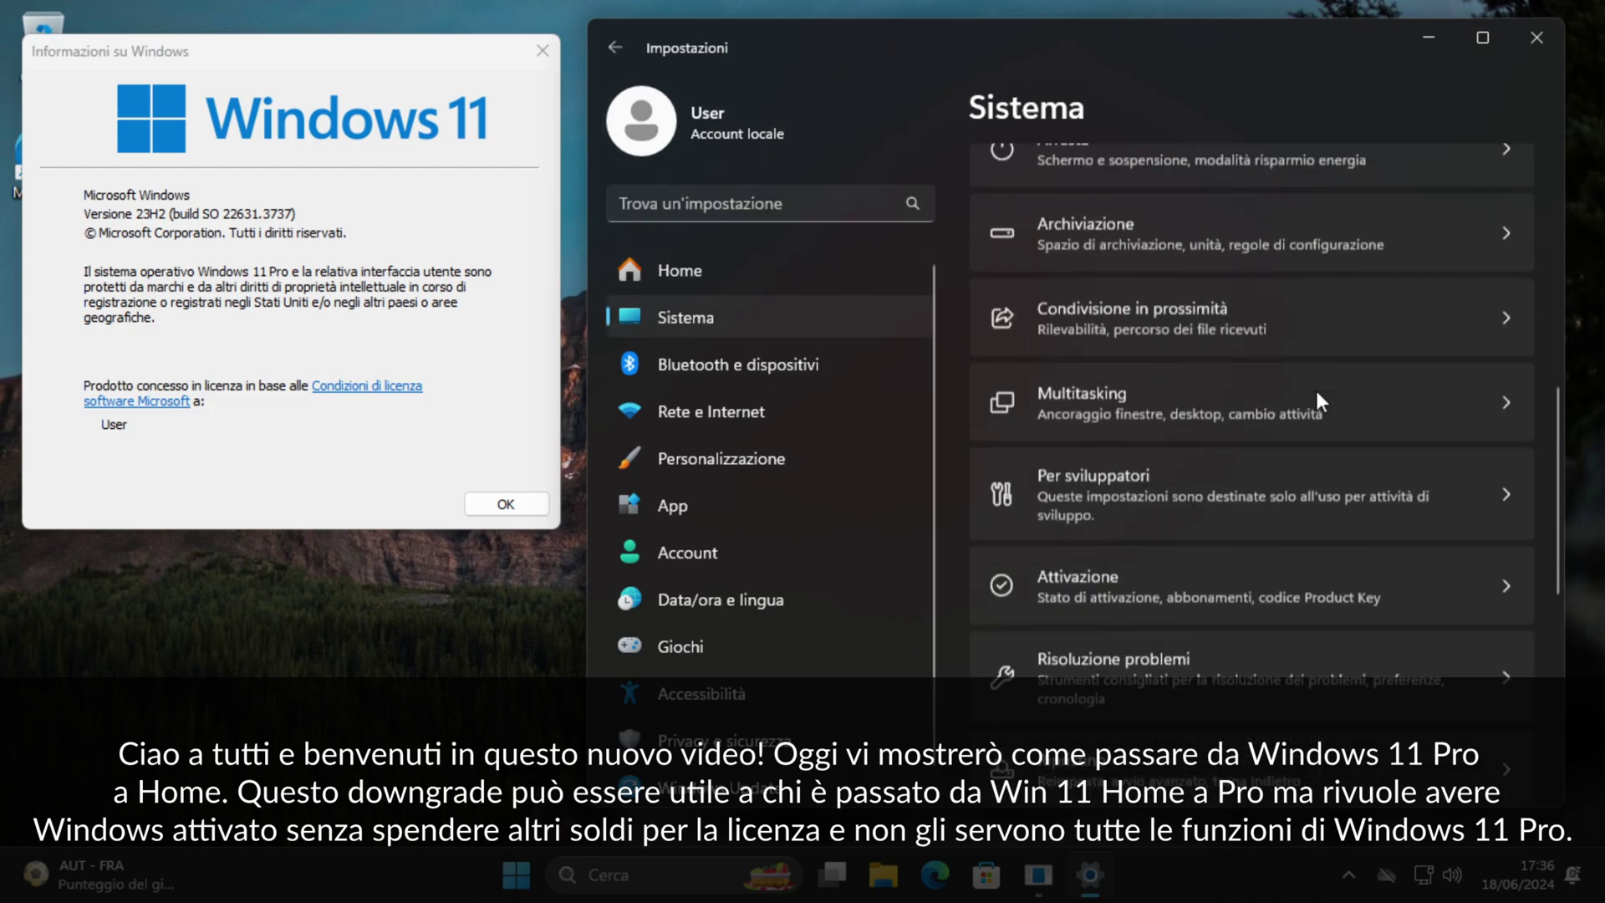
{"action": "scroll", "coordinate": [1316, 388], "scroll_direction": "down", "scroll_amount": 5}
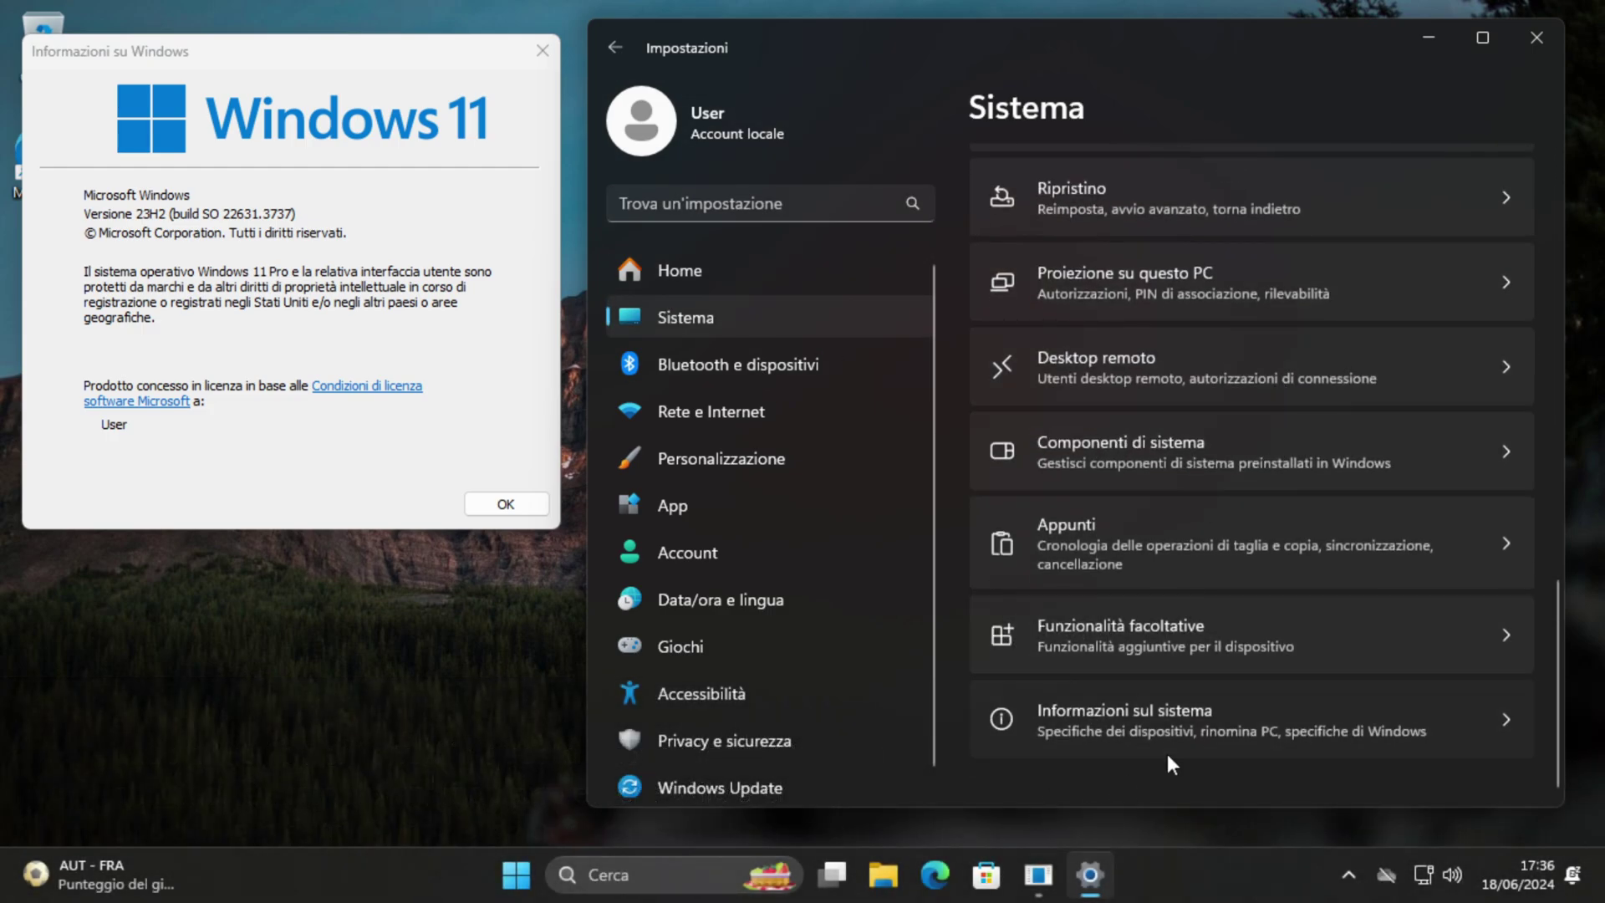
{"action": "left_click", "coordinate": [1169, 752]}
{"action": "scroll", "coordinate": [1179, 744], "scroll_direction": "down", "scroll_amount": 5}
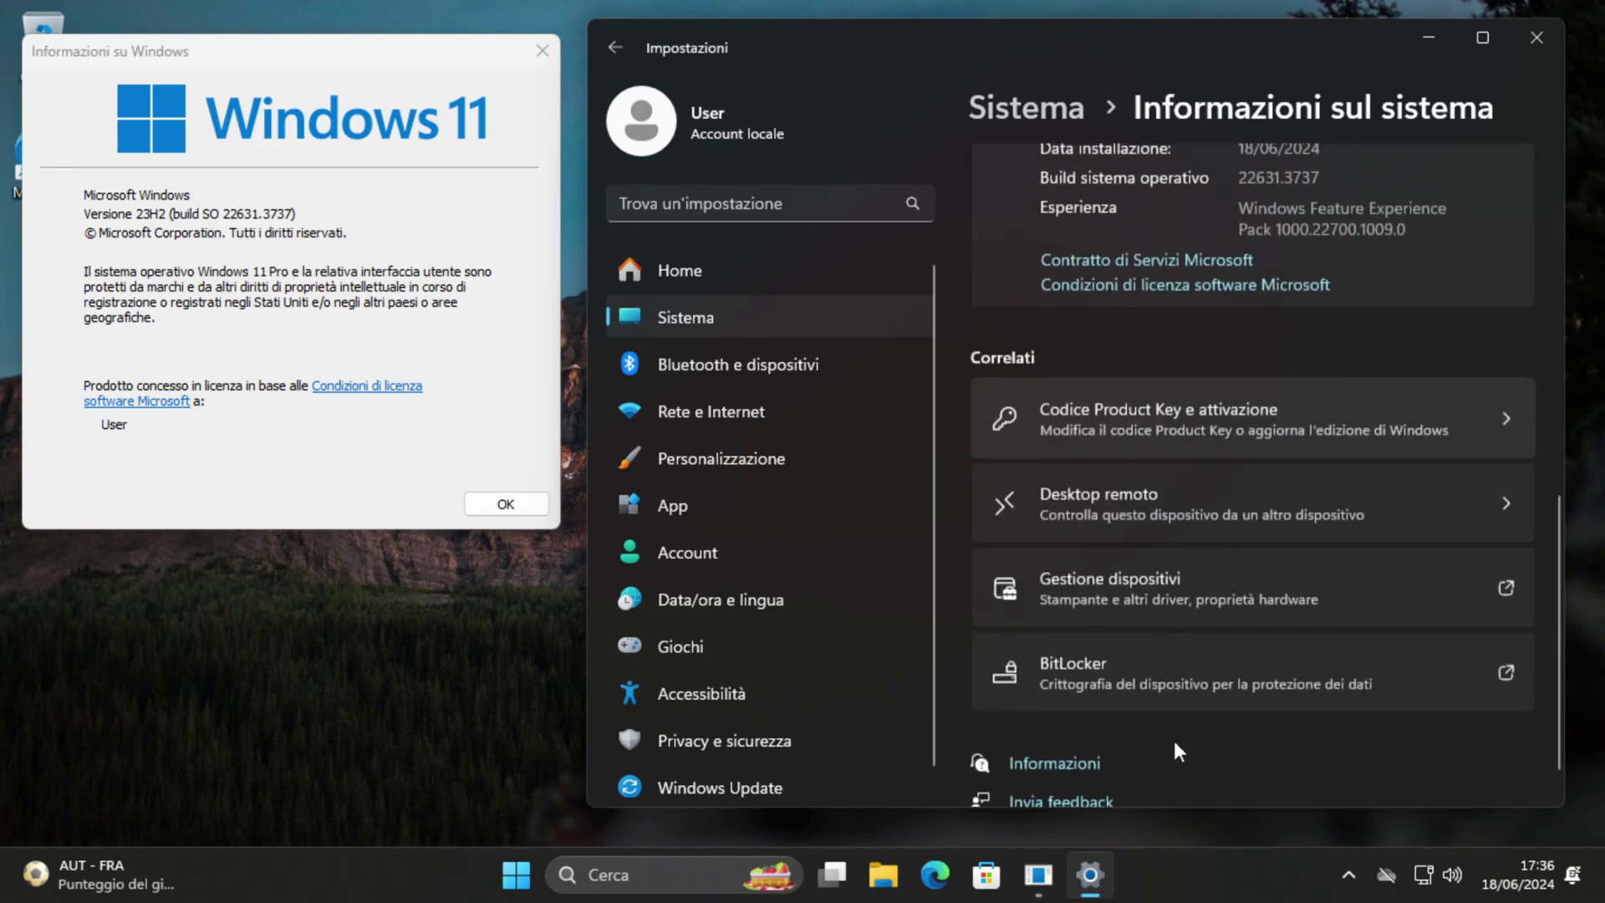
{"action": "scroll", "coordinate": [1201, 735], "scroll_direction": "up", "scroll_amount": 3}
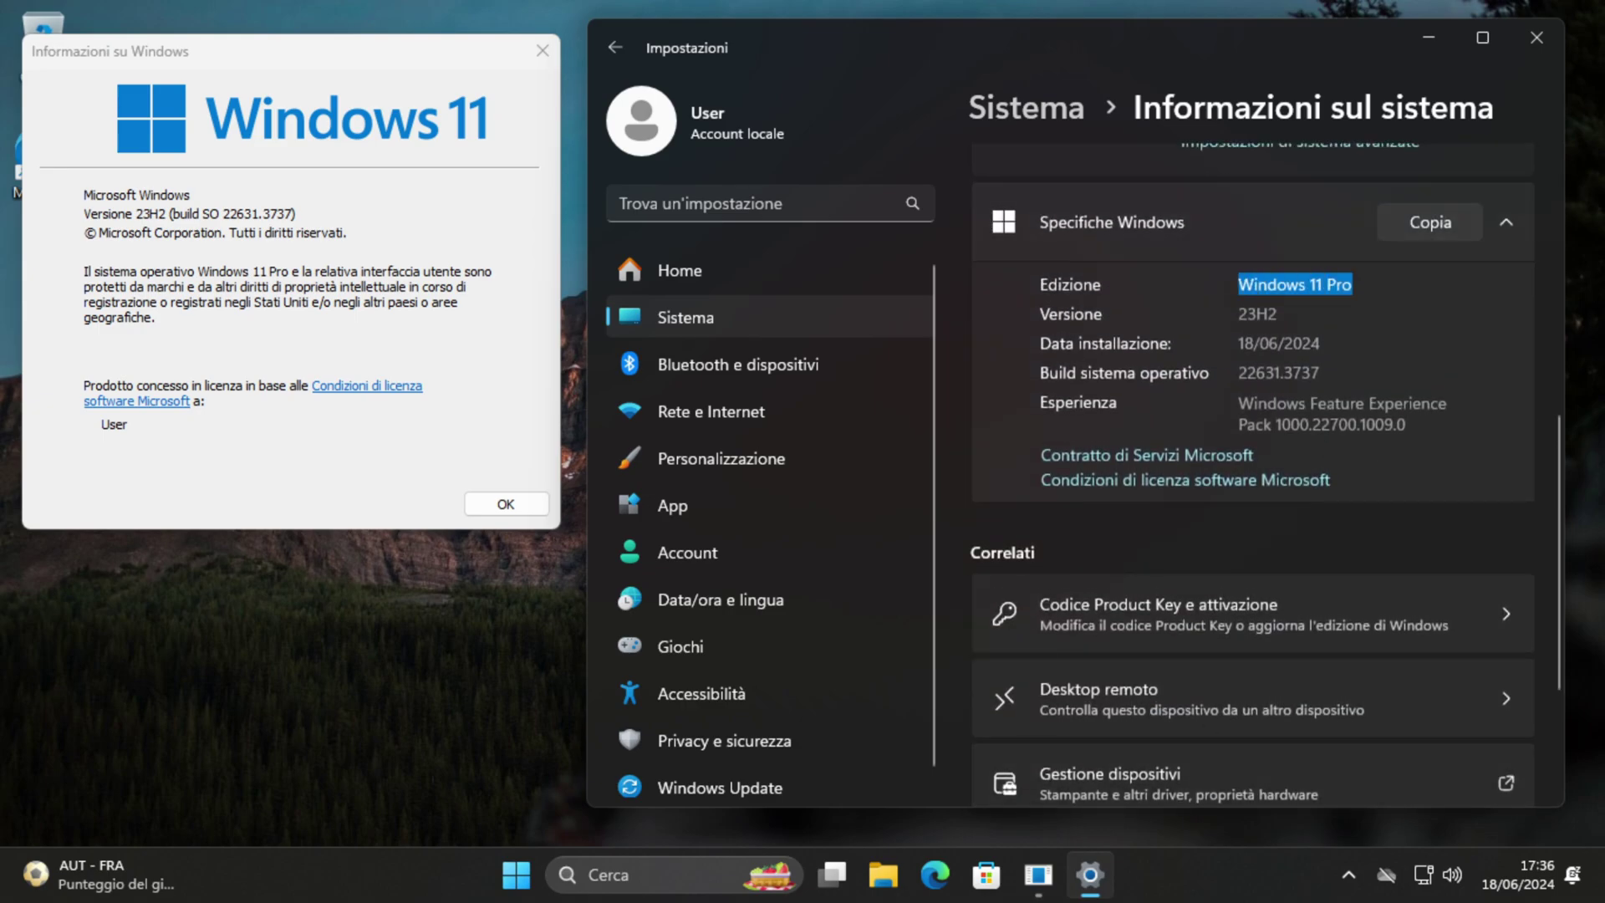
{"action": "left_click_drag", "start_coordinate": [1353, 285], "coordinate": [1238, 315]}
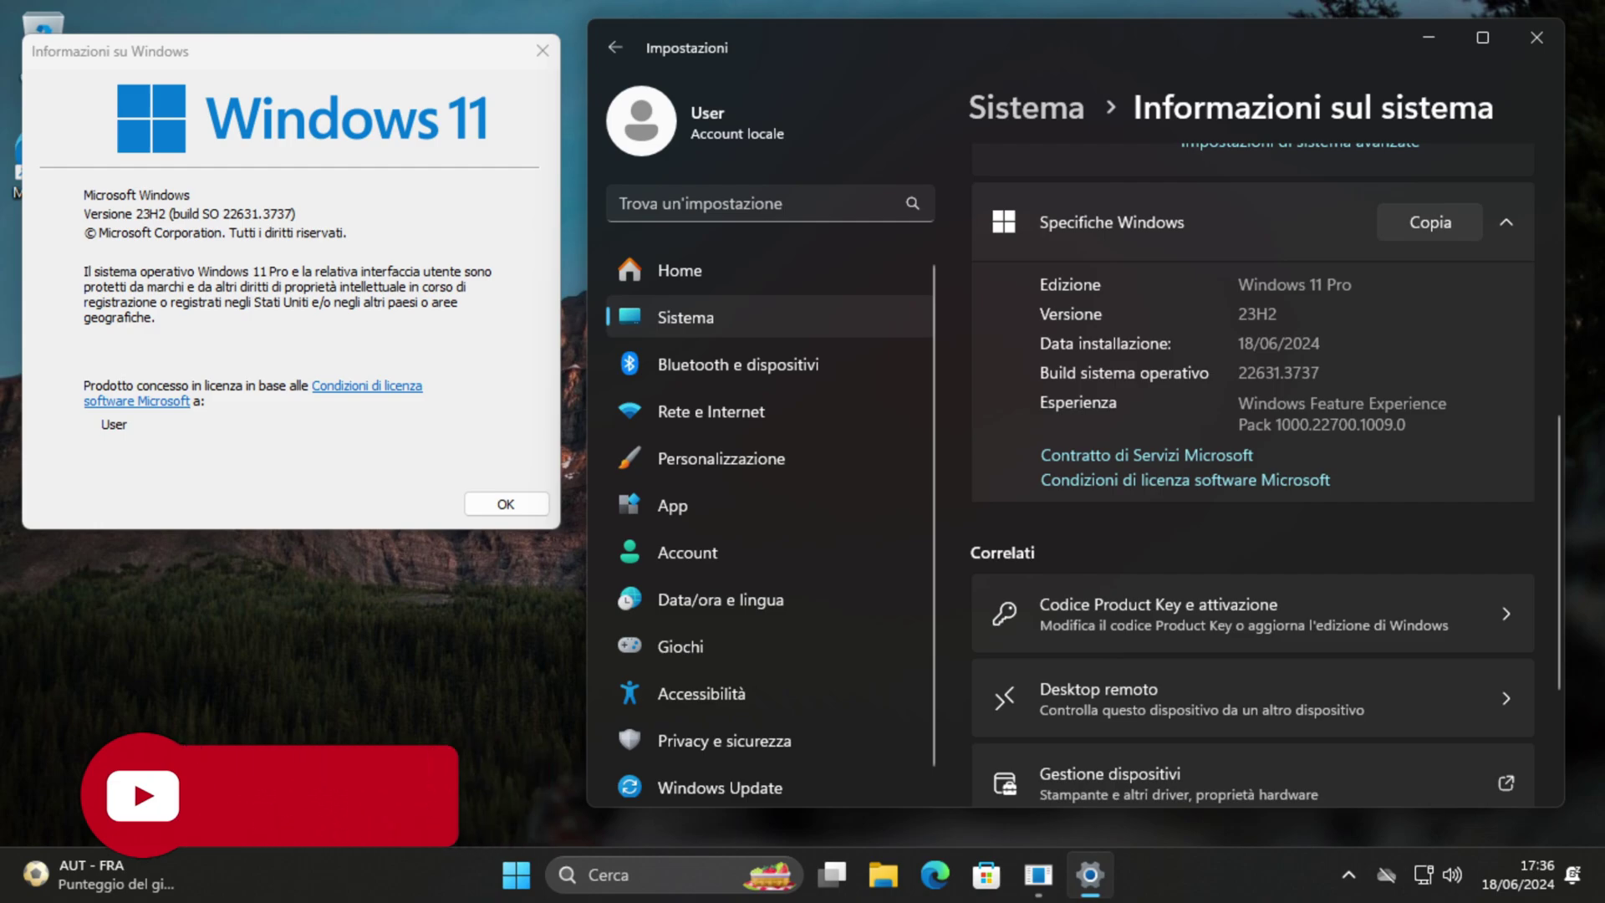
{"action": "left_click_drag", "start_coordinate": [1325, 372], "coordinate": [993, 347]}
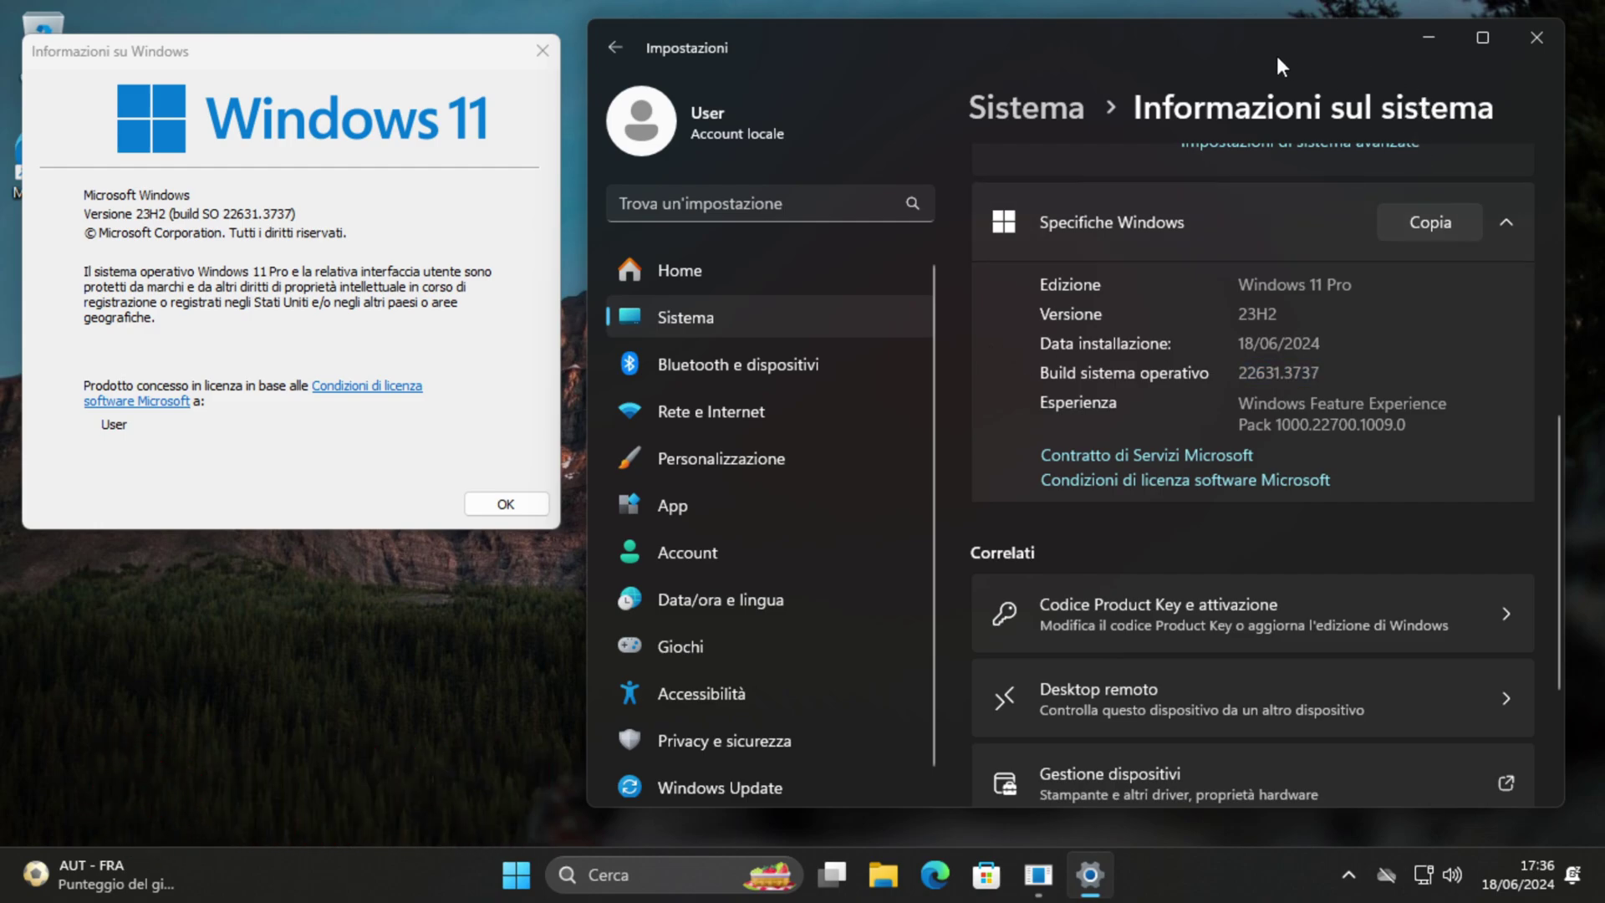
Close both the Settings window and the Windows version information window.
{"action": "left_click_drag", "start_coordinate": [755, 40], "coordinate": [573, 36]}
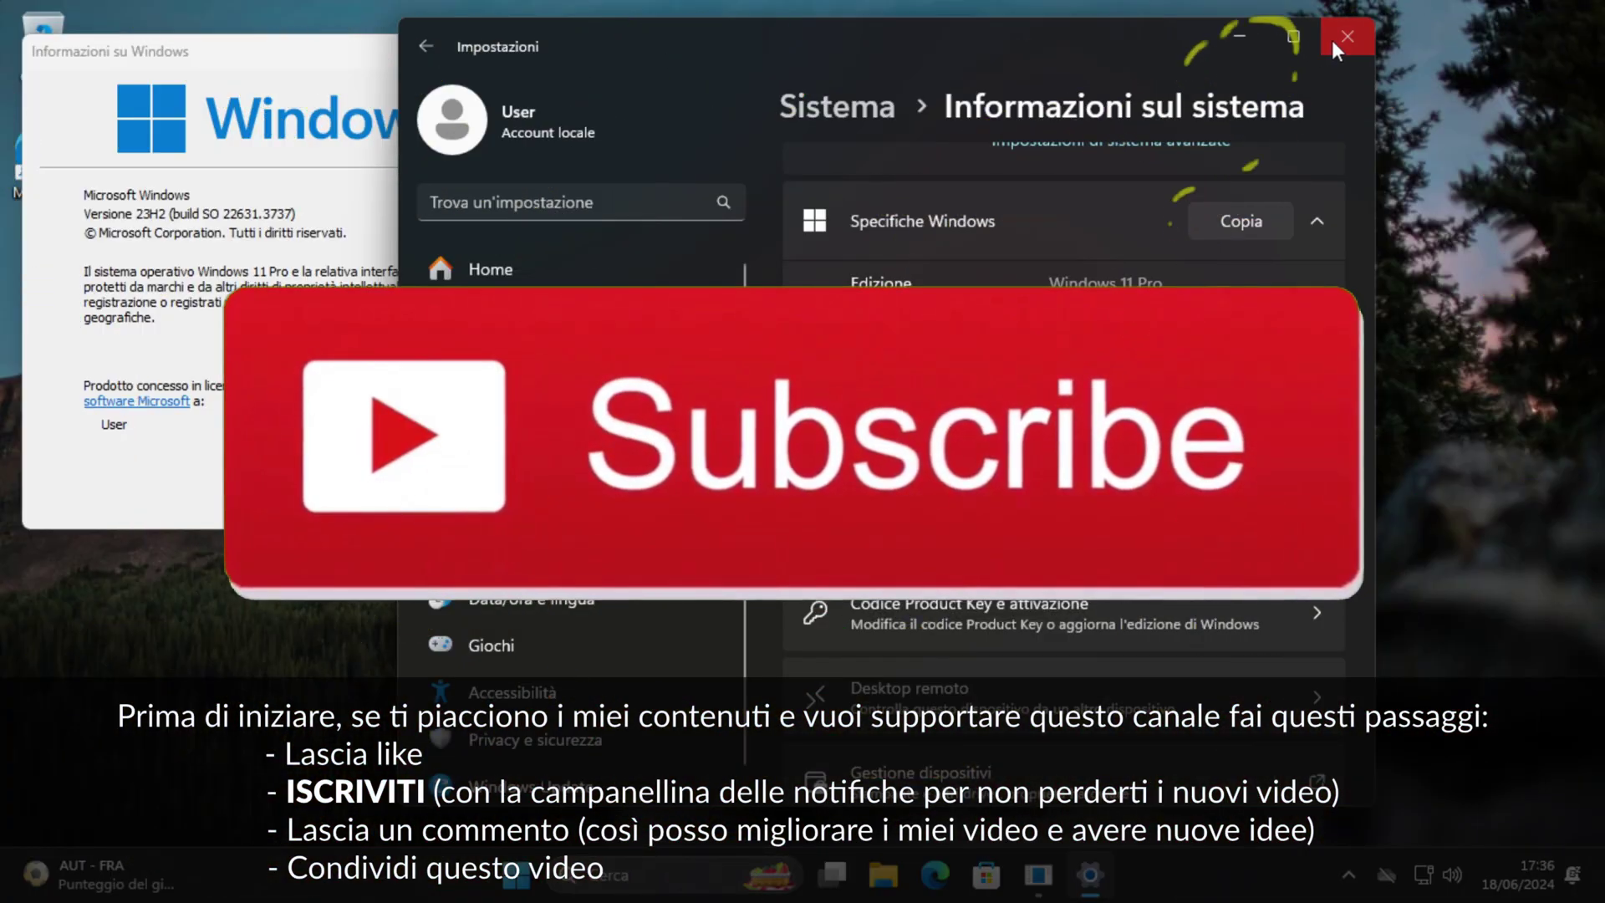
{"action": "left_click", "coordinate": [1333, 38]}
{"action": "left_click_drag", "start_coordinate": [439, 64], "coordinate": [546, 57]}
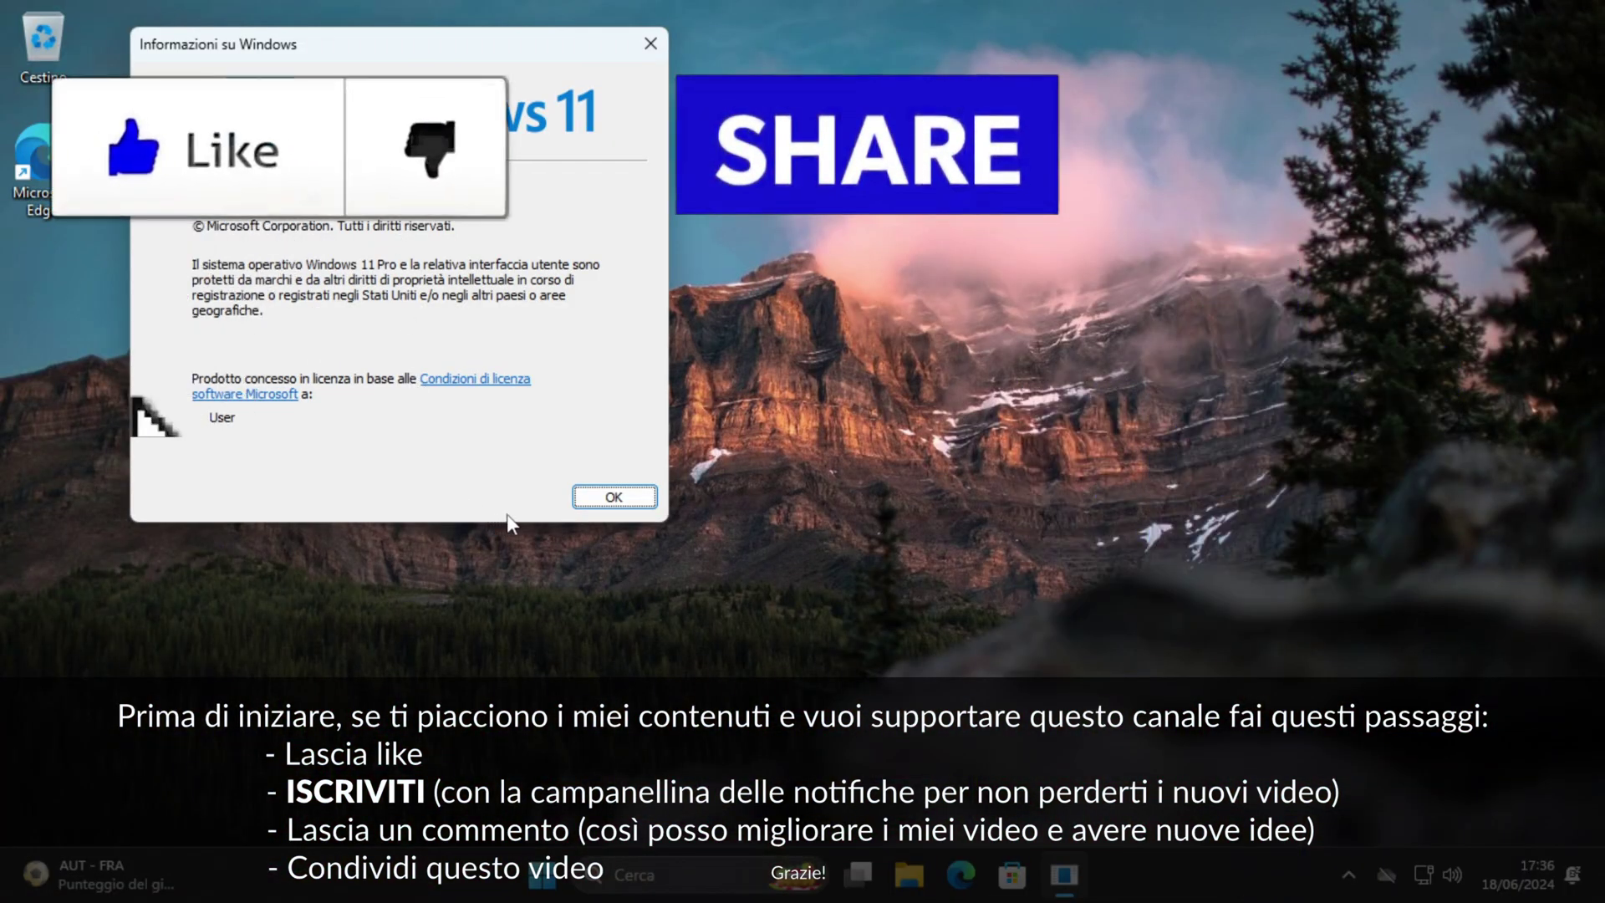
{"action": "left_click", "coordinate": [598, 500]}
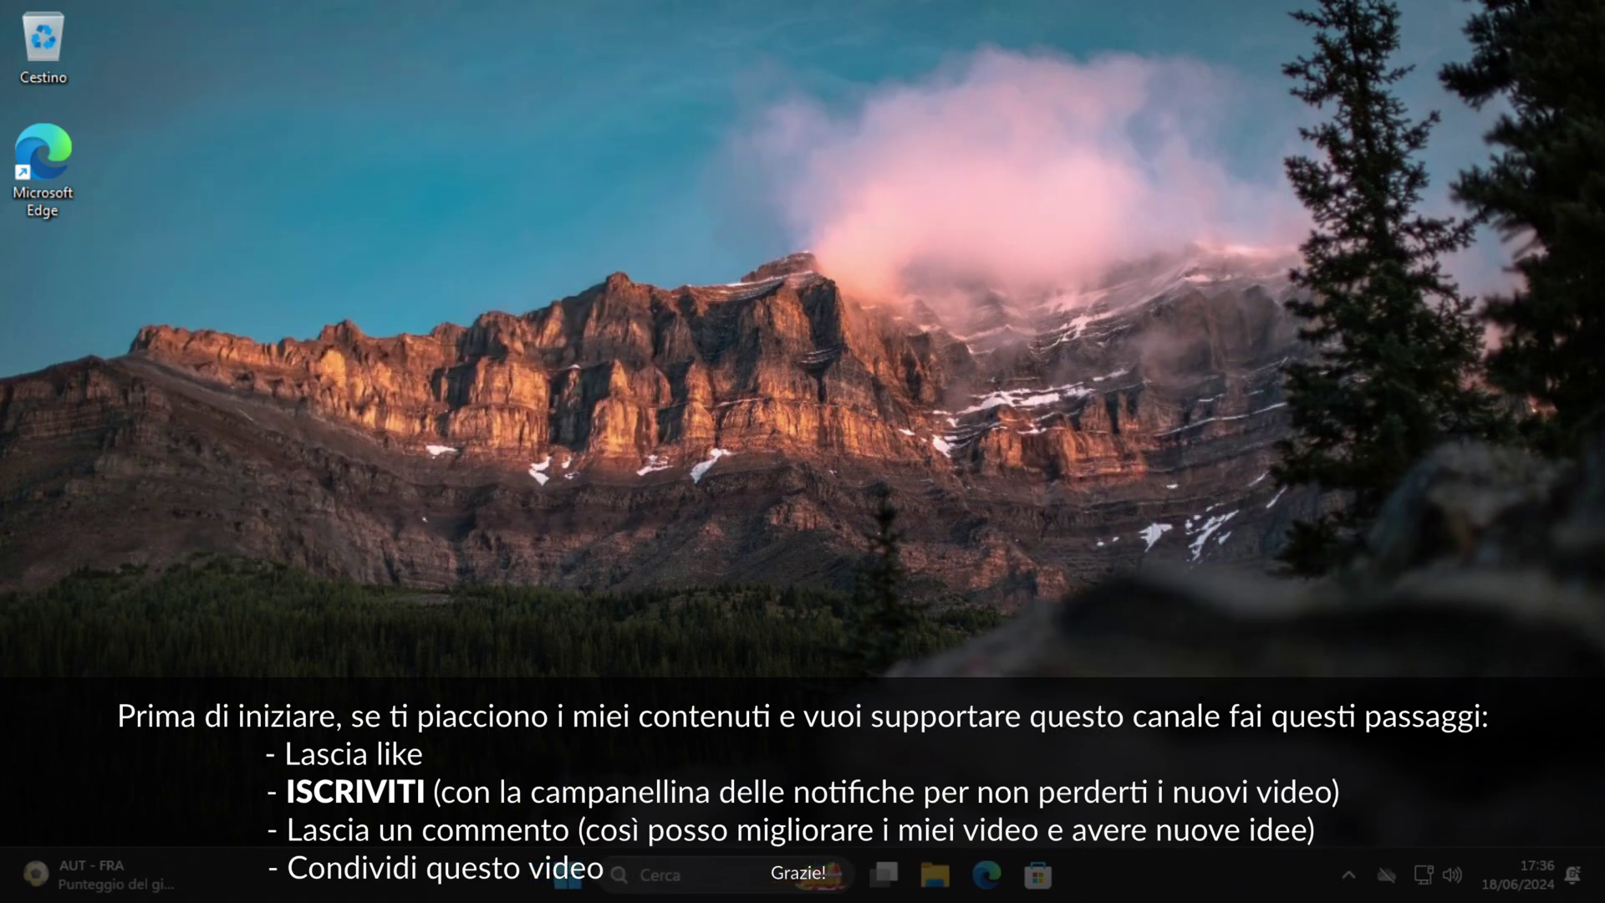
{"action": "left_click", "coordinate": [656, 887]}
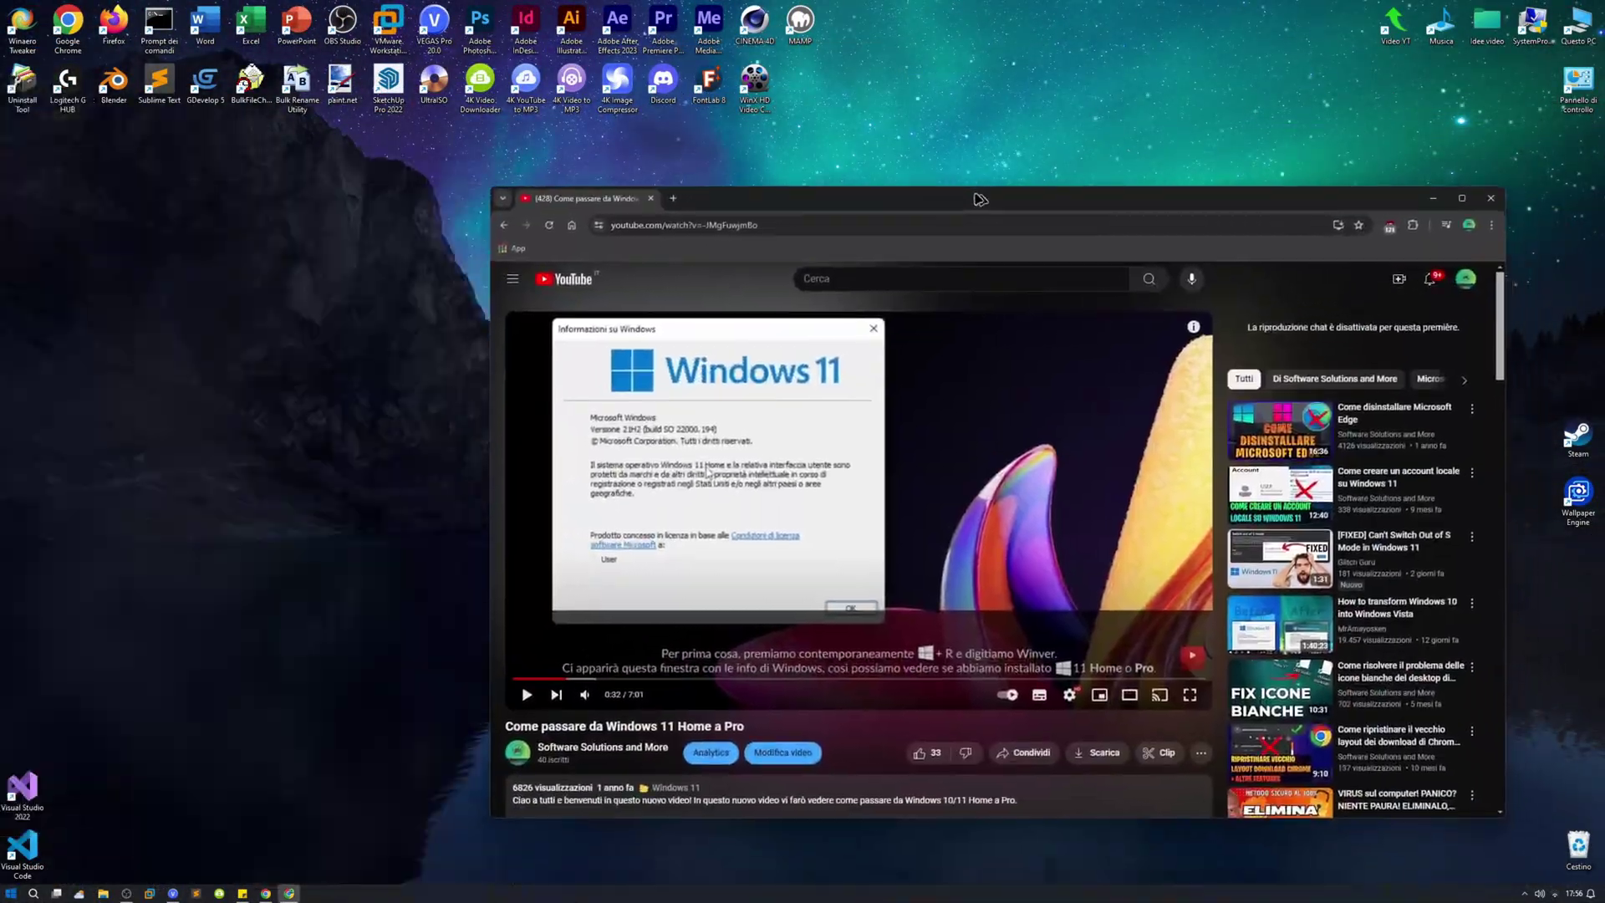
Switch to Chrome, maximize its window and examine the video's comments for the question about returning to the previous Windows edition.
{"action": "left_click_drag", "start_coordinate": [984, 162], "coordinate": [767, 161]}
{"action": "double_click", "coordinate": [768, 161]}
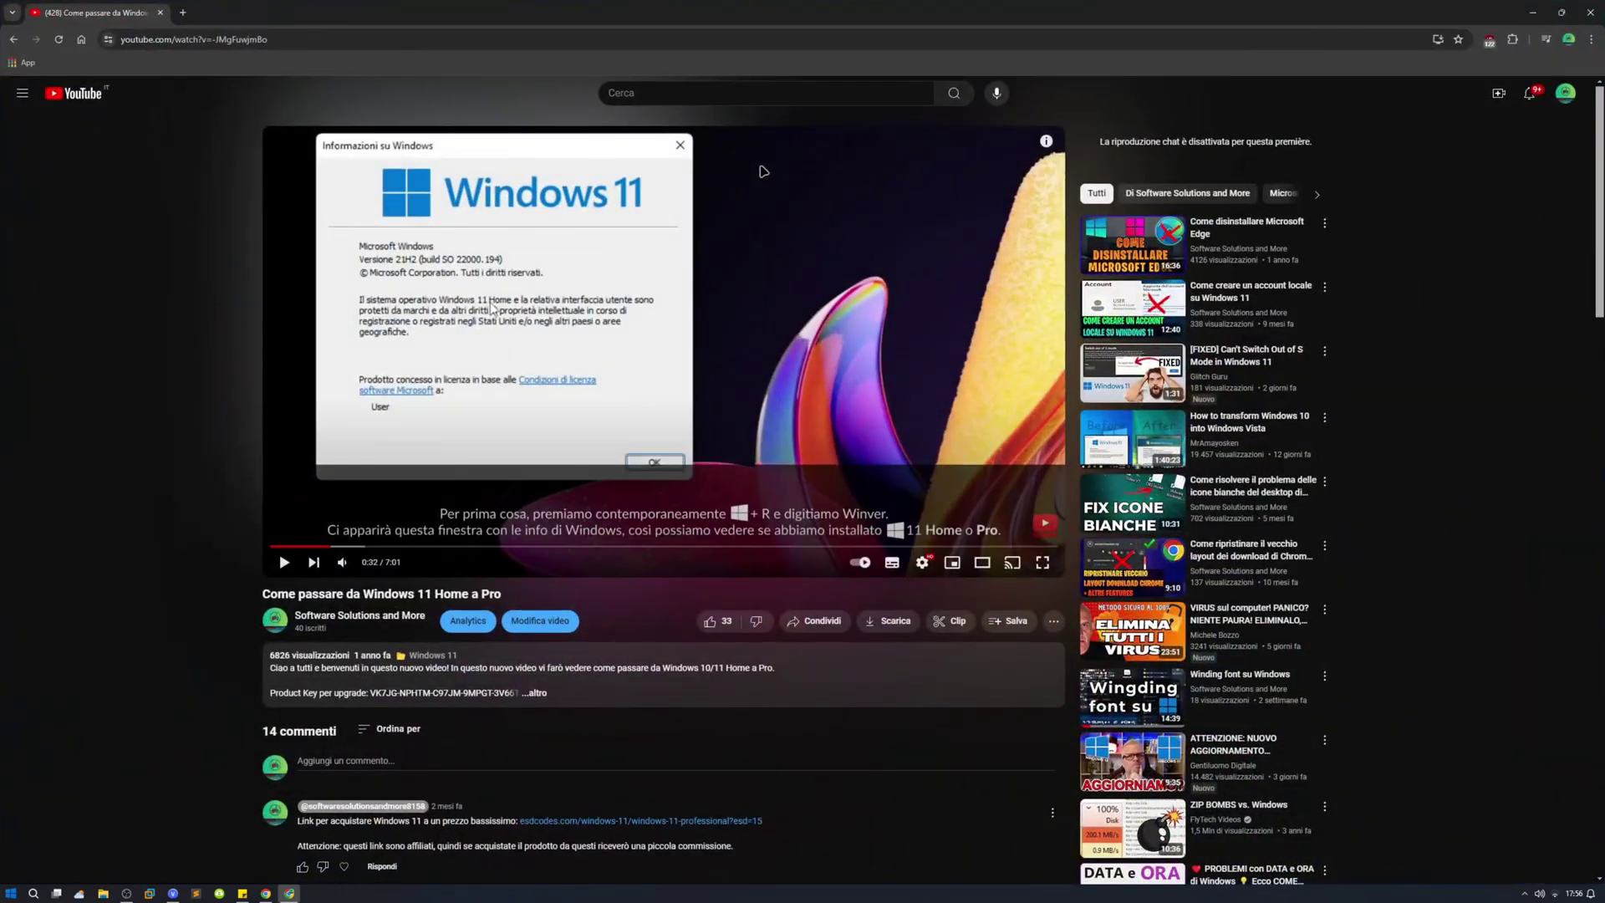
{"action": "scroll", "coordinate": [792, 215], "scroll_direction": "down", "scroll_amount": 5}
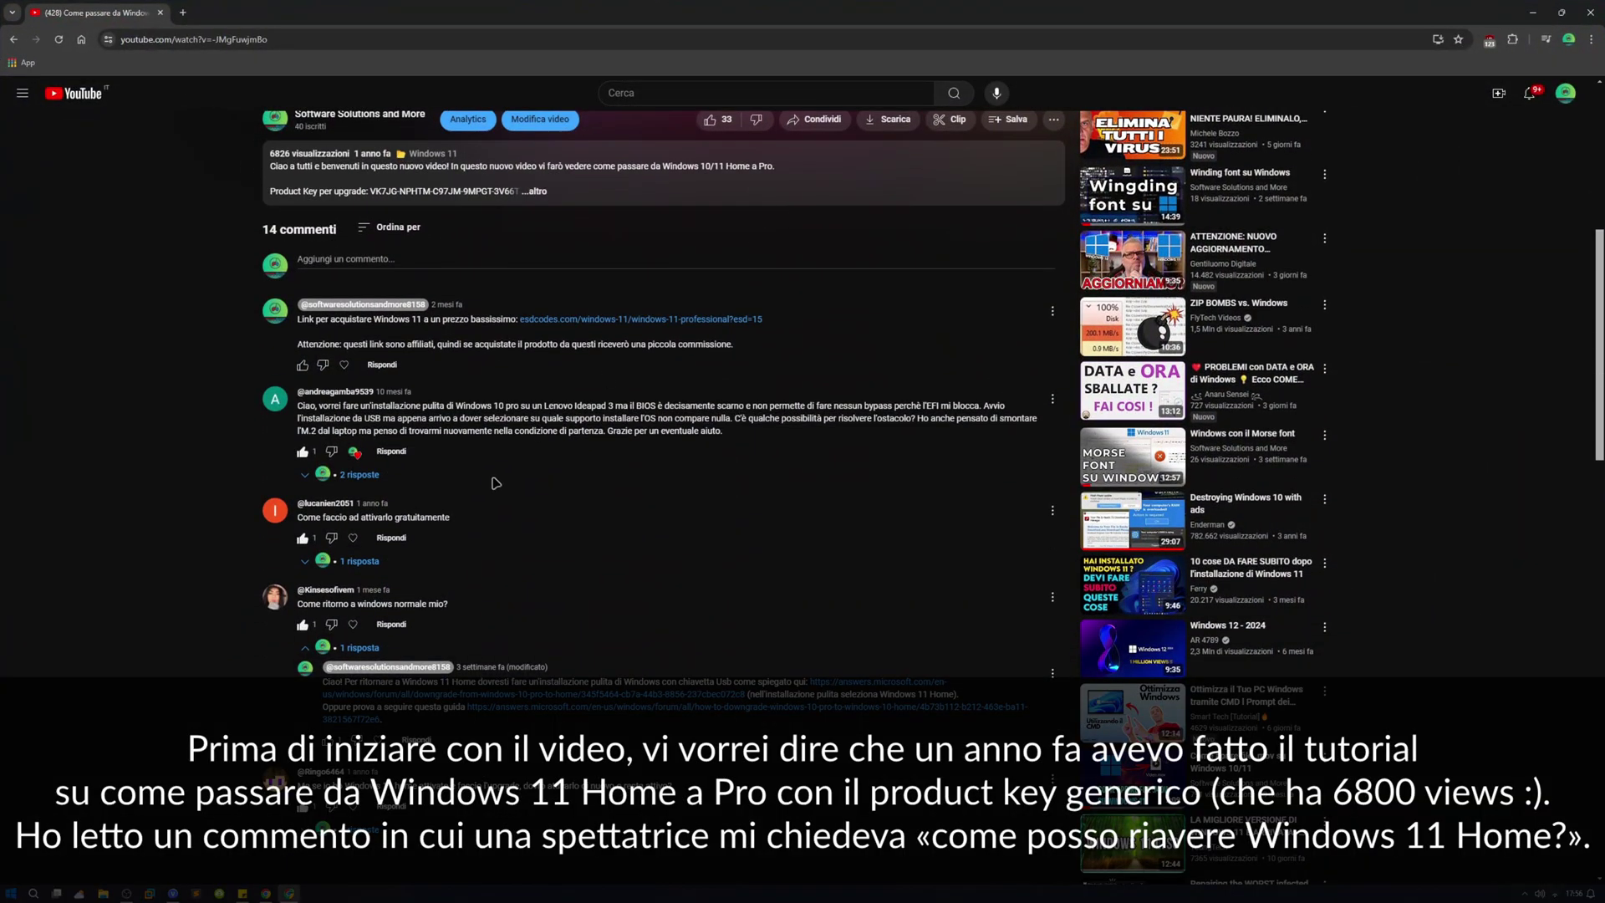
{"action": "scroll", "coordinate": [495, 483], "scroll_direction": "down", "scroll_amount": 1}
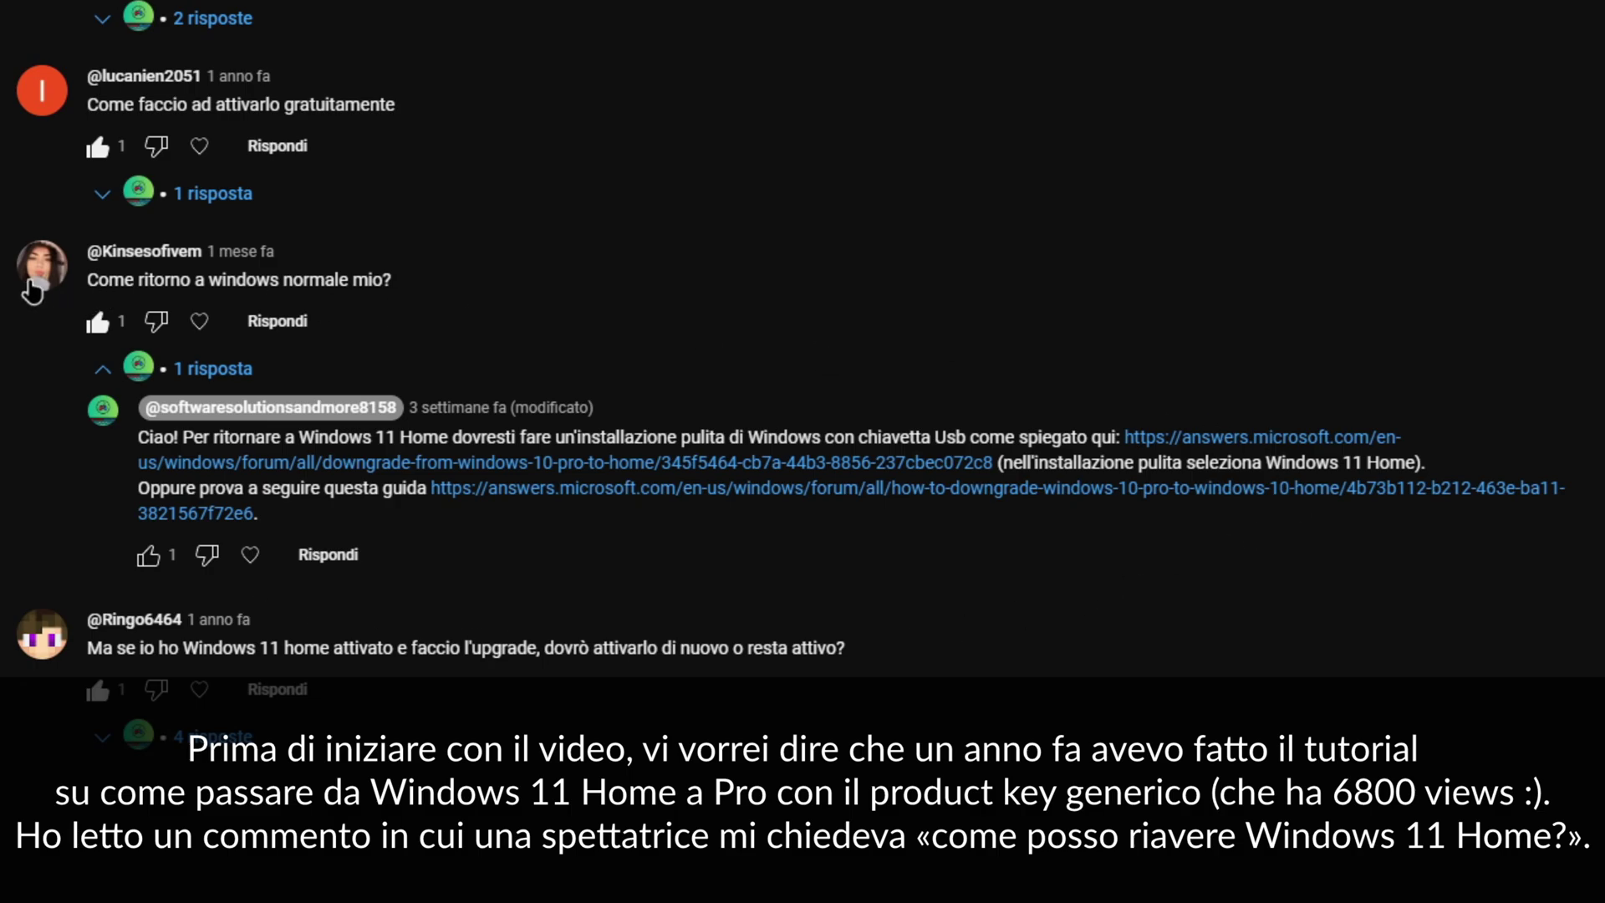
{"action": "left_click_drag", "start_coordinate": [154, 280], "coordinate": [368, 279]}
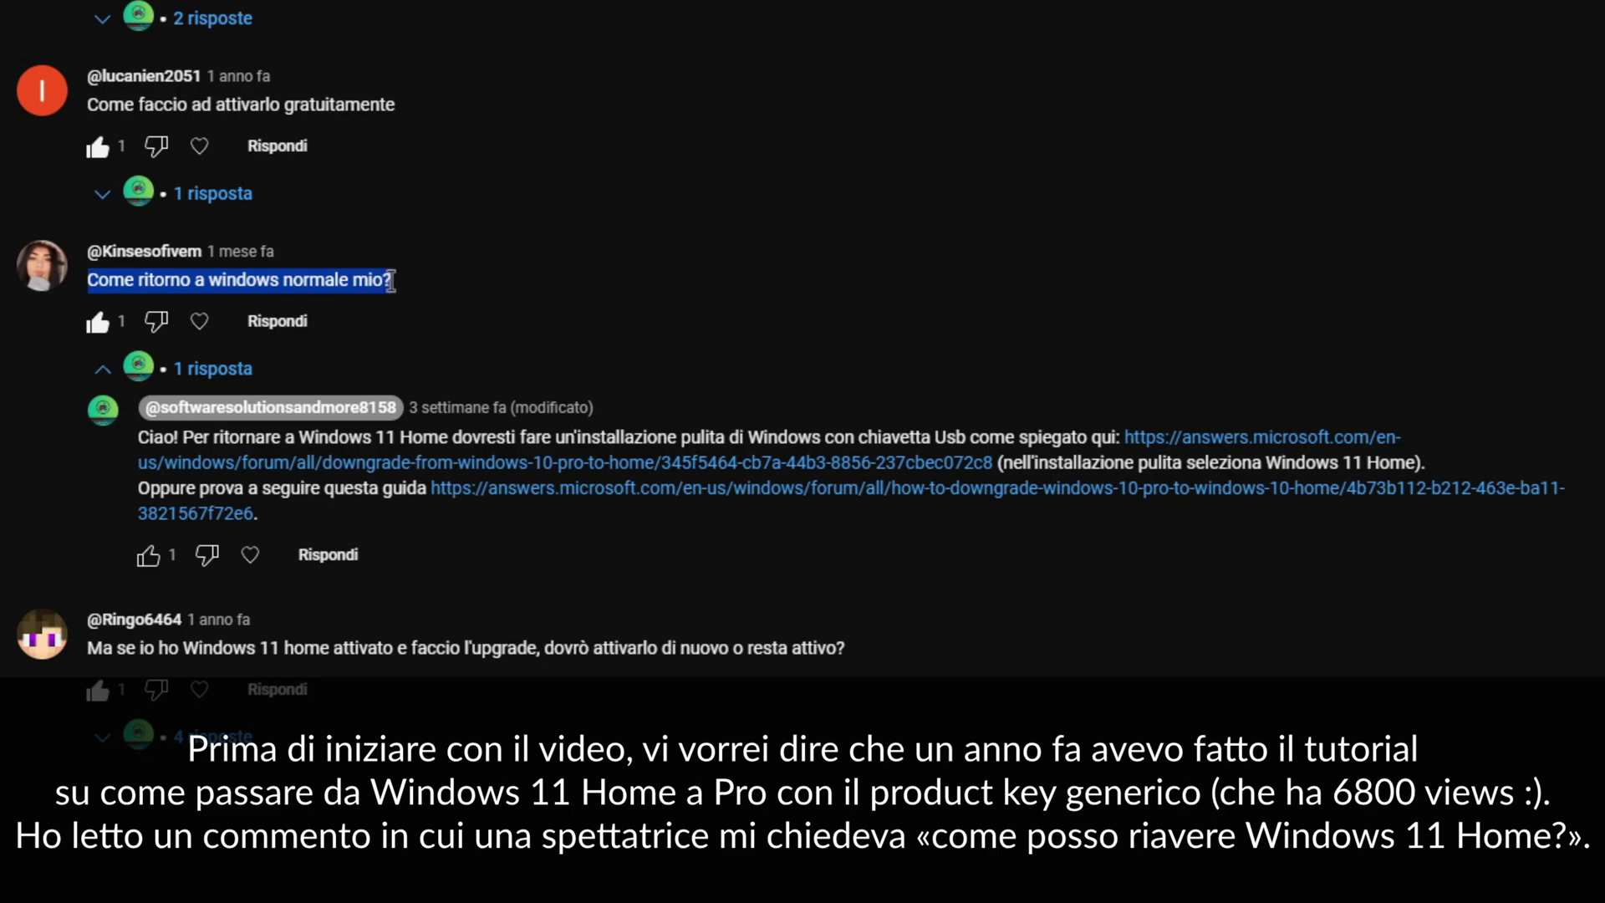
{"action": "left_click", "coordinate": [434, 291]}
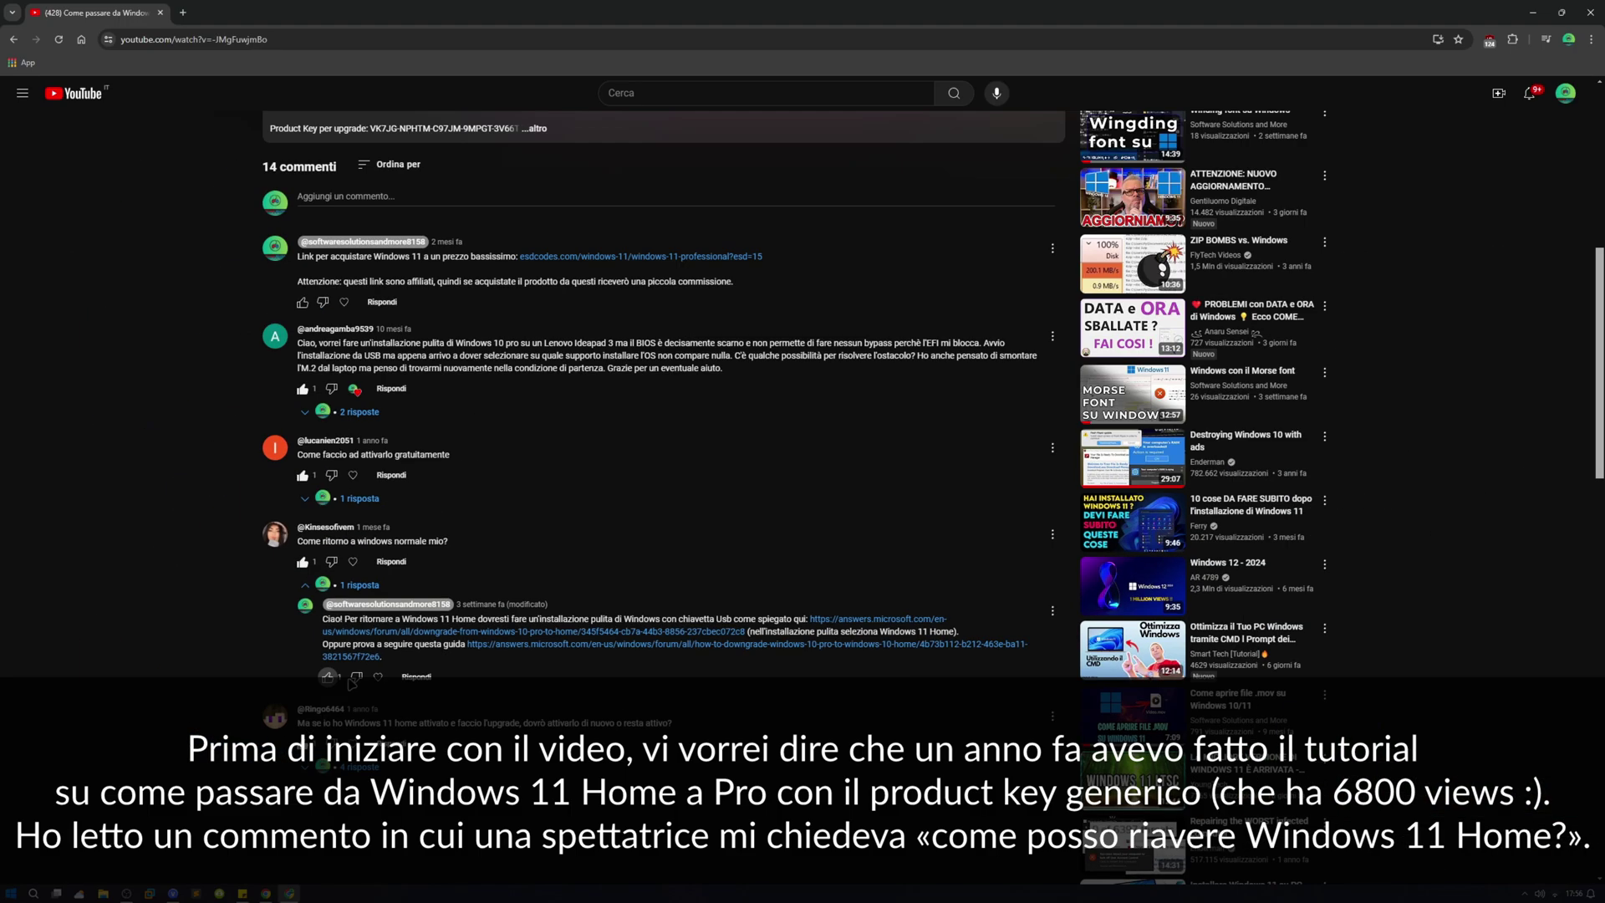
Open the reply's first Microsoft link in a new tab and read the thread "Downgrade from Windows 10 Pro to Home?".
{"action": "right_click", "coordinate": [421, 634]}
{"action": "left_click", "coordinate": [494, 644]}
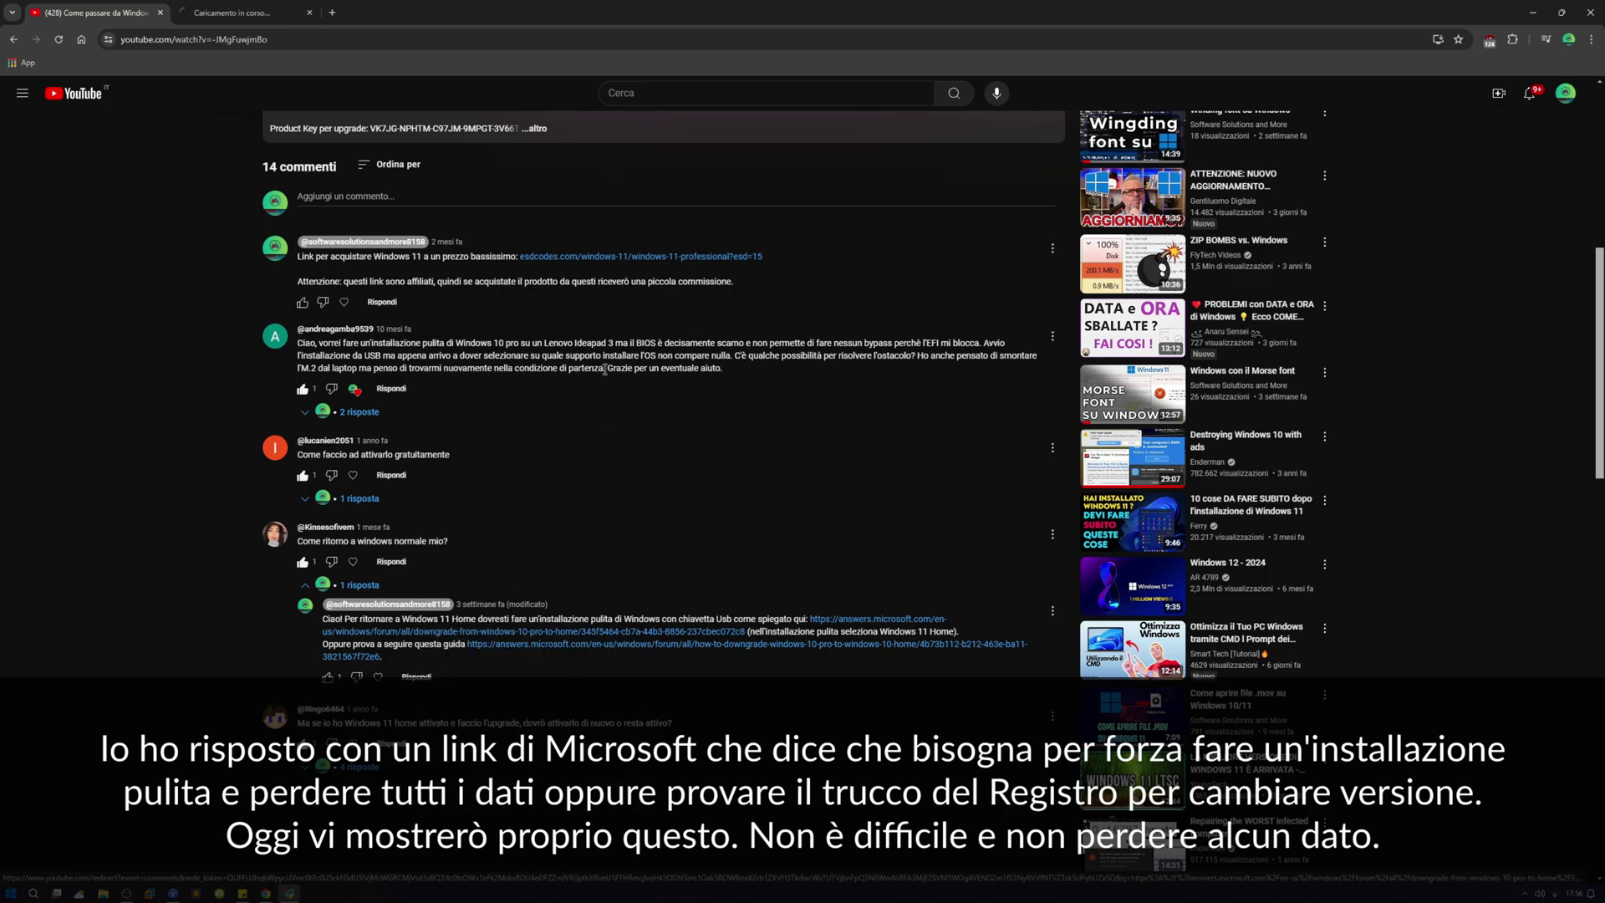
{"action": "left_click", "coordinate": [250, 14]}
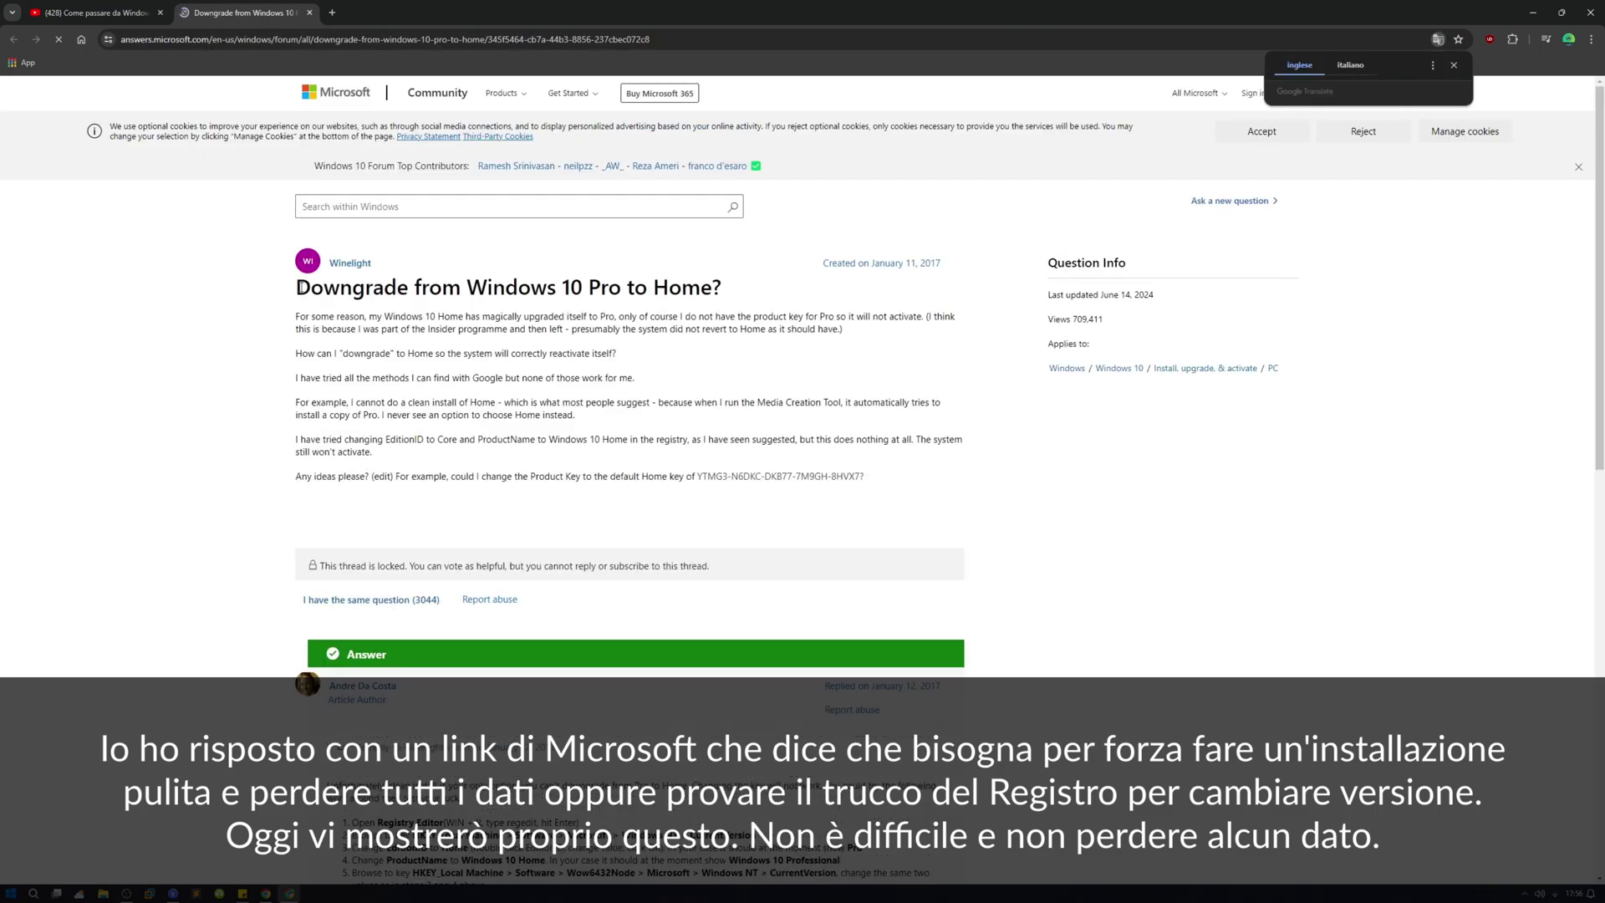
{"action": "left_click_drag", "start_coordinate": [298, 287], "coordinate": [780, 301]}
{"action": "left_click", "coordinate": [734, 341]}
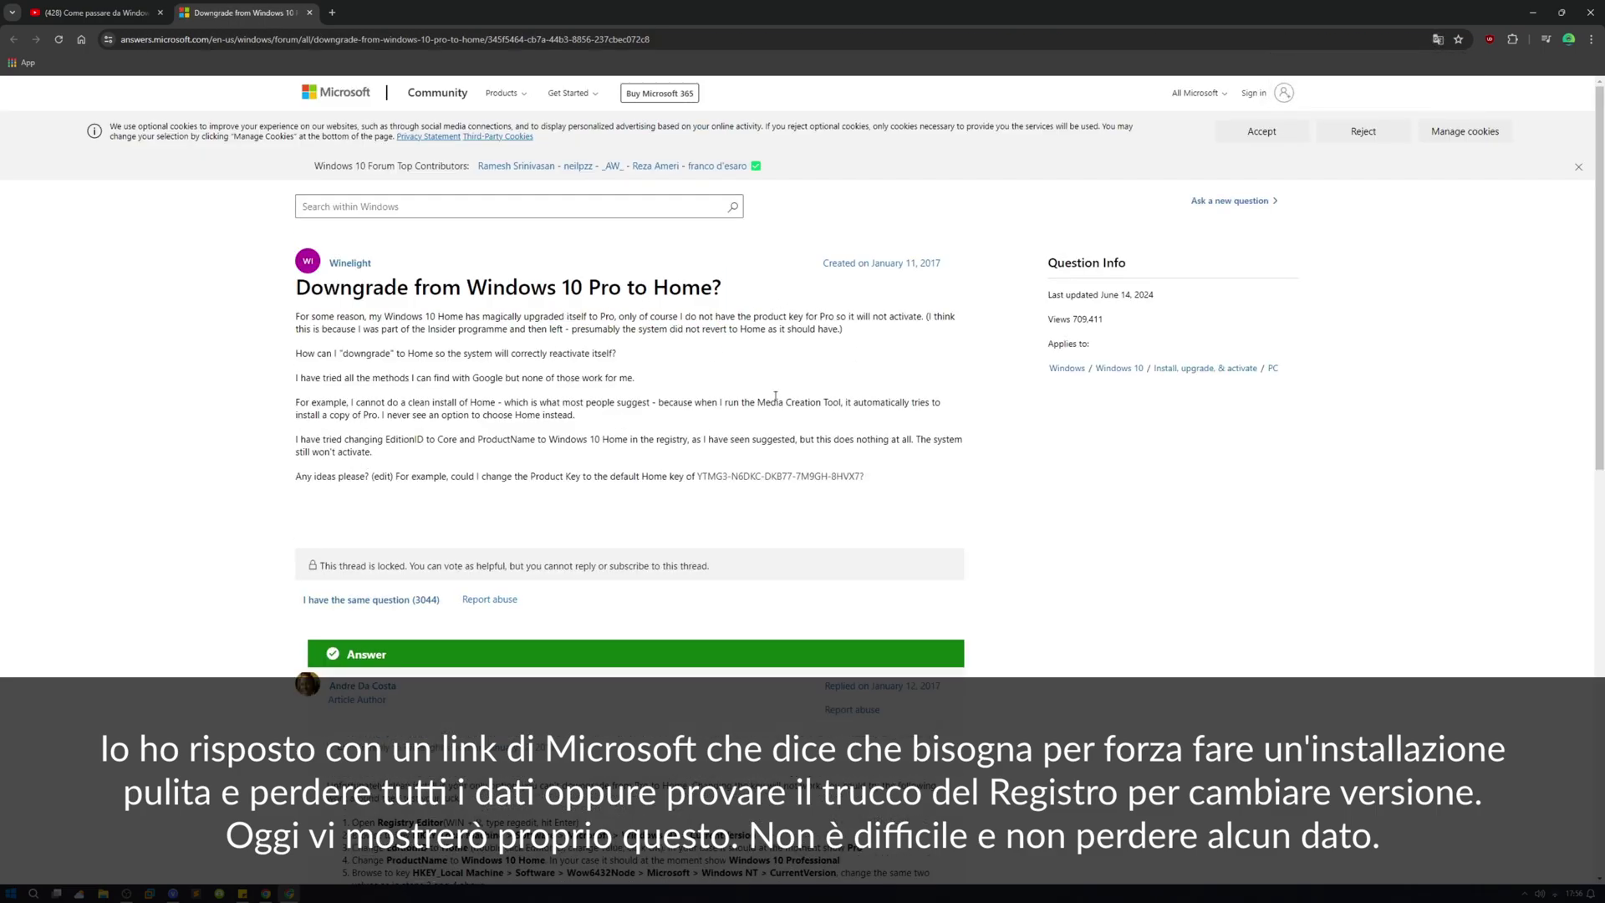
{"action": "scroll", "coordinate": [776, 396], "scroll_direction": "down", "scroll_amount": 5}
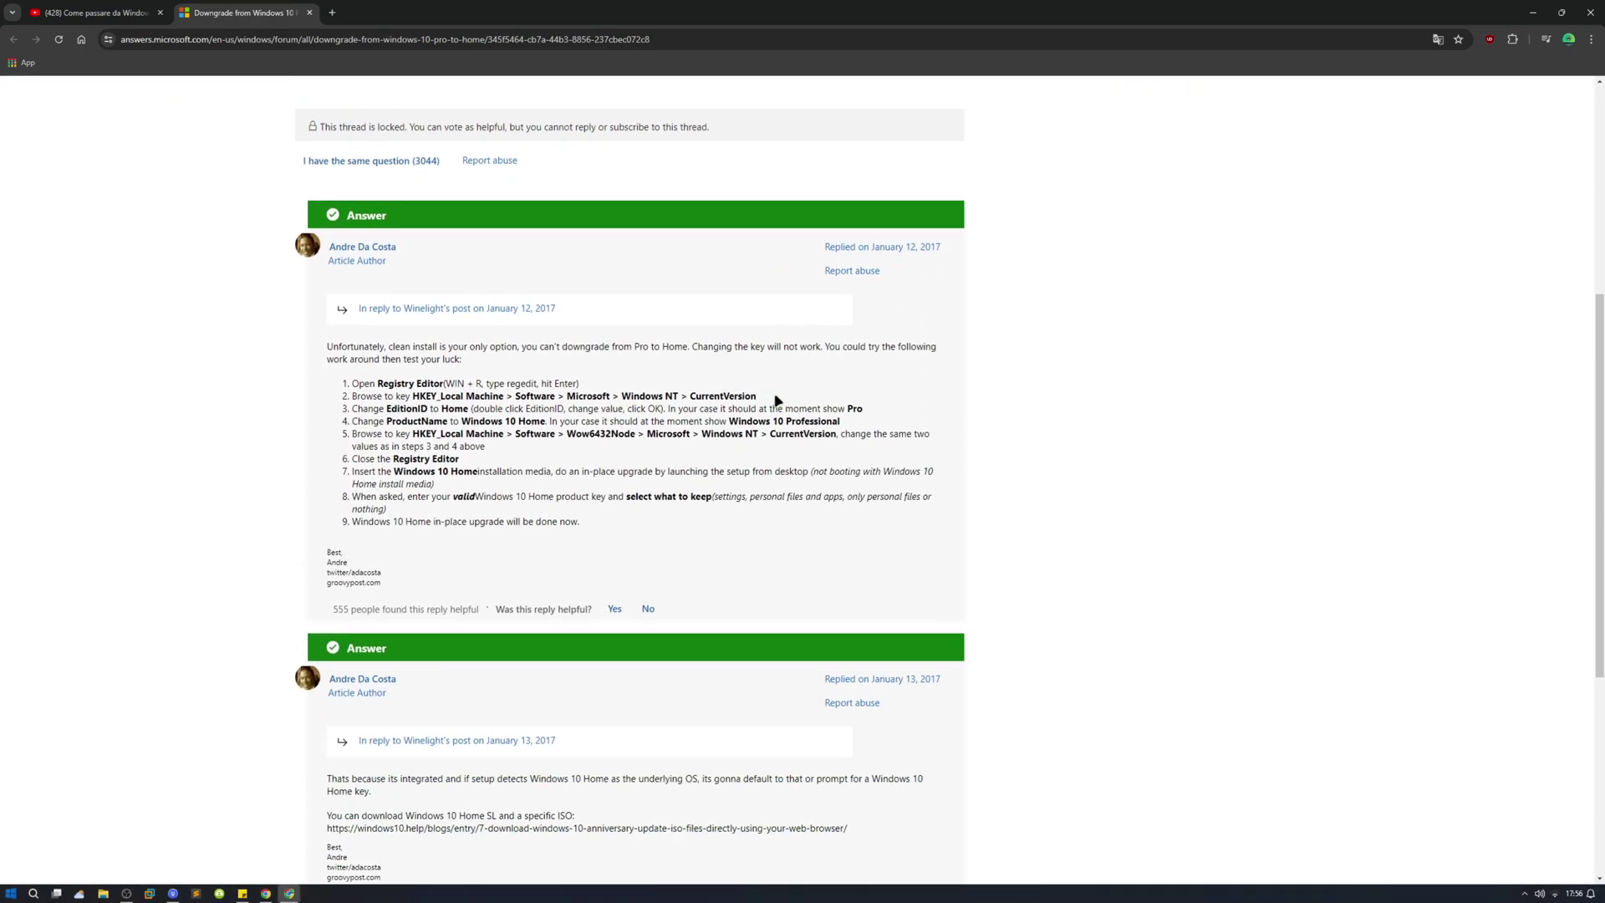
Translate the thread into Italian and read the accepted answers describing the registry workaround.
{"action": "left_click", "coordinate": [1446, 39]}
{"action": "scroll", "coordinate": [498, 379], "scroll_direction": "up", "scroll_amount": 5}
{"action": "left_click_drag", "start_coordinate": [142, 371], "coordinate": [375, 435]}
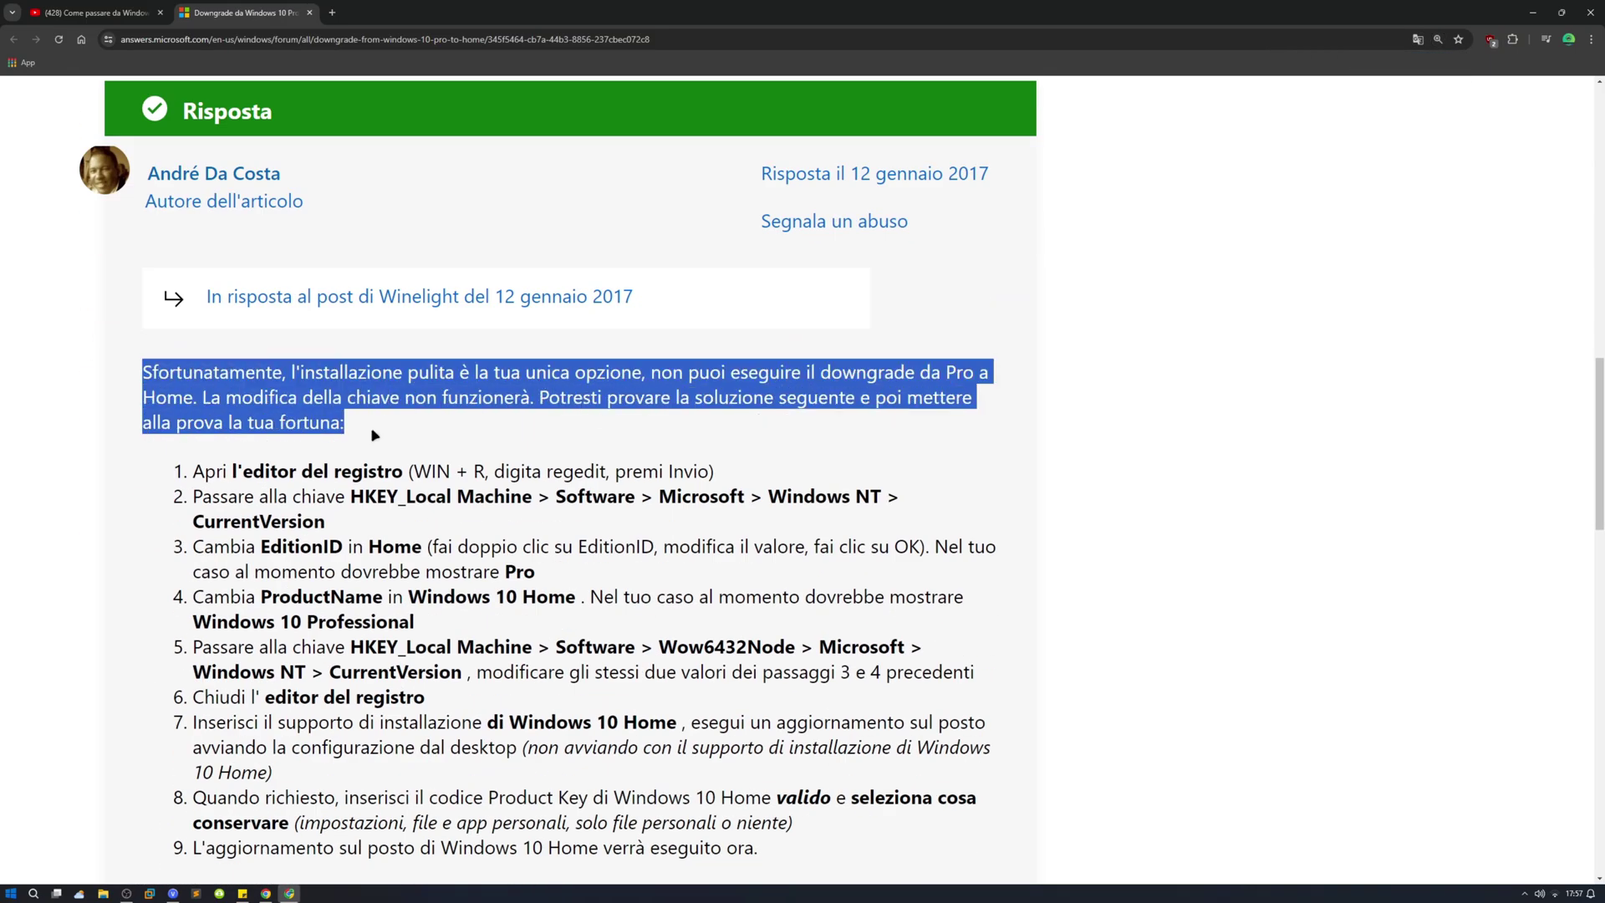
{"action": "left_click", "coordinate": [449, 452]}
{"action": "scroll", "coordinate": [449, 452], "scroll_direction": "down", "scroll_amount": 3}
{"action": "scroll", "coordinate": [449, 451], "scroll_direction": "down", "scroll_amount": 1}
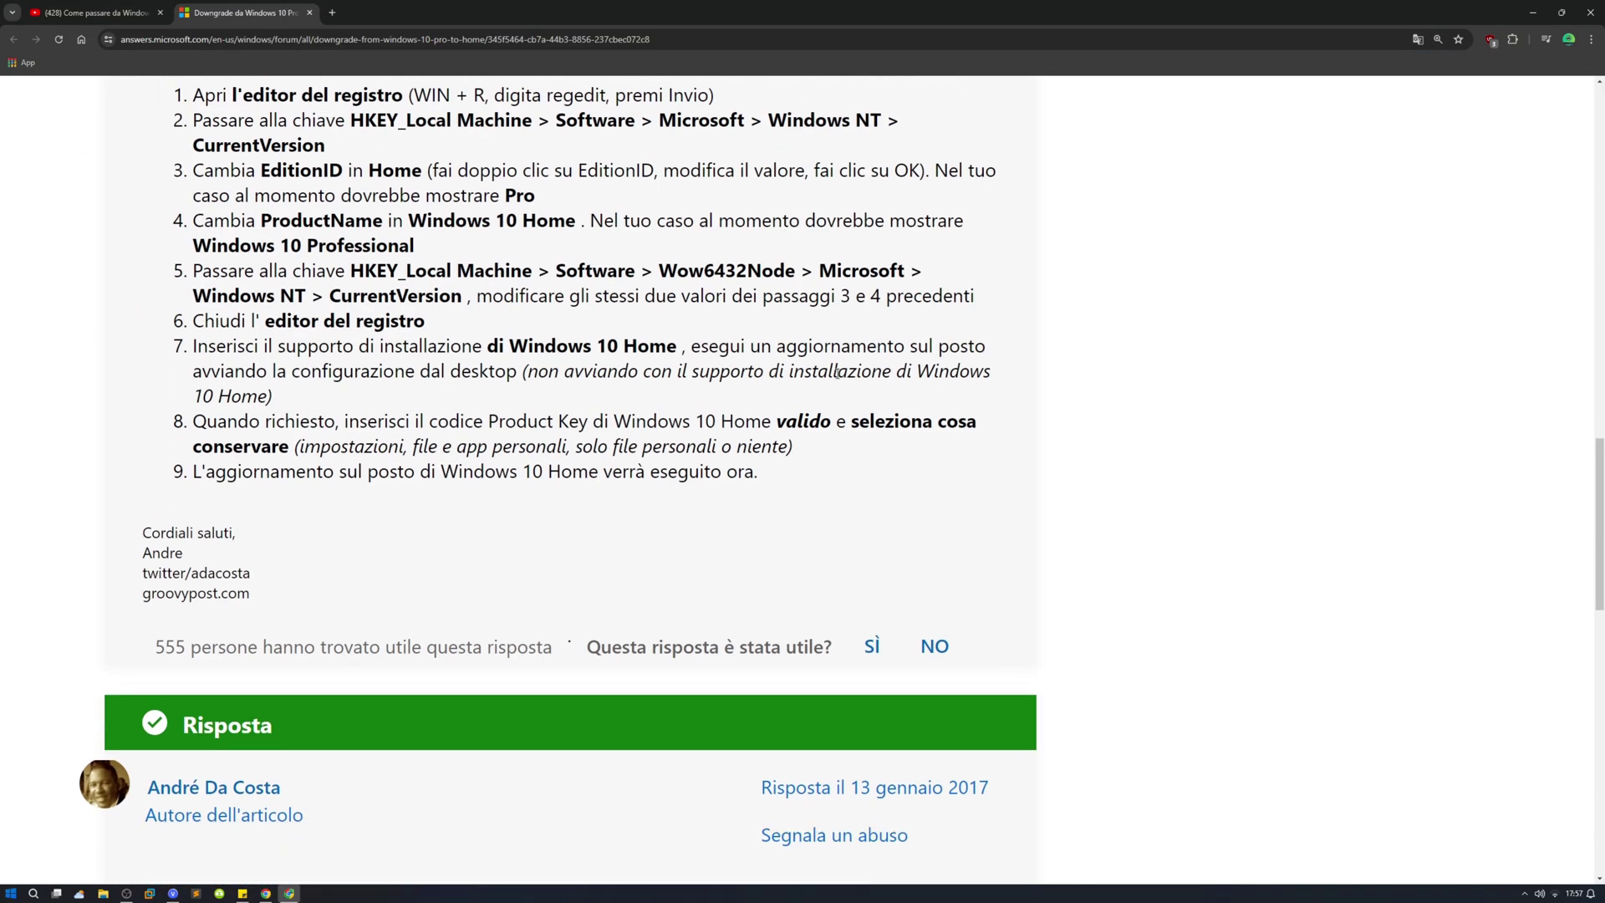
{"action": "scroll", "coordinate": [847, 405], "scroll_direction": "down", "scroll_amount": 7}
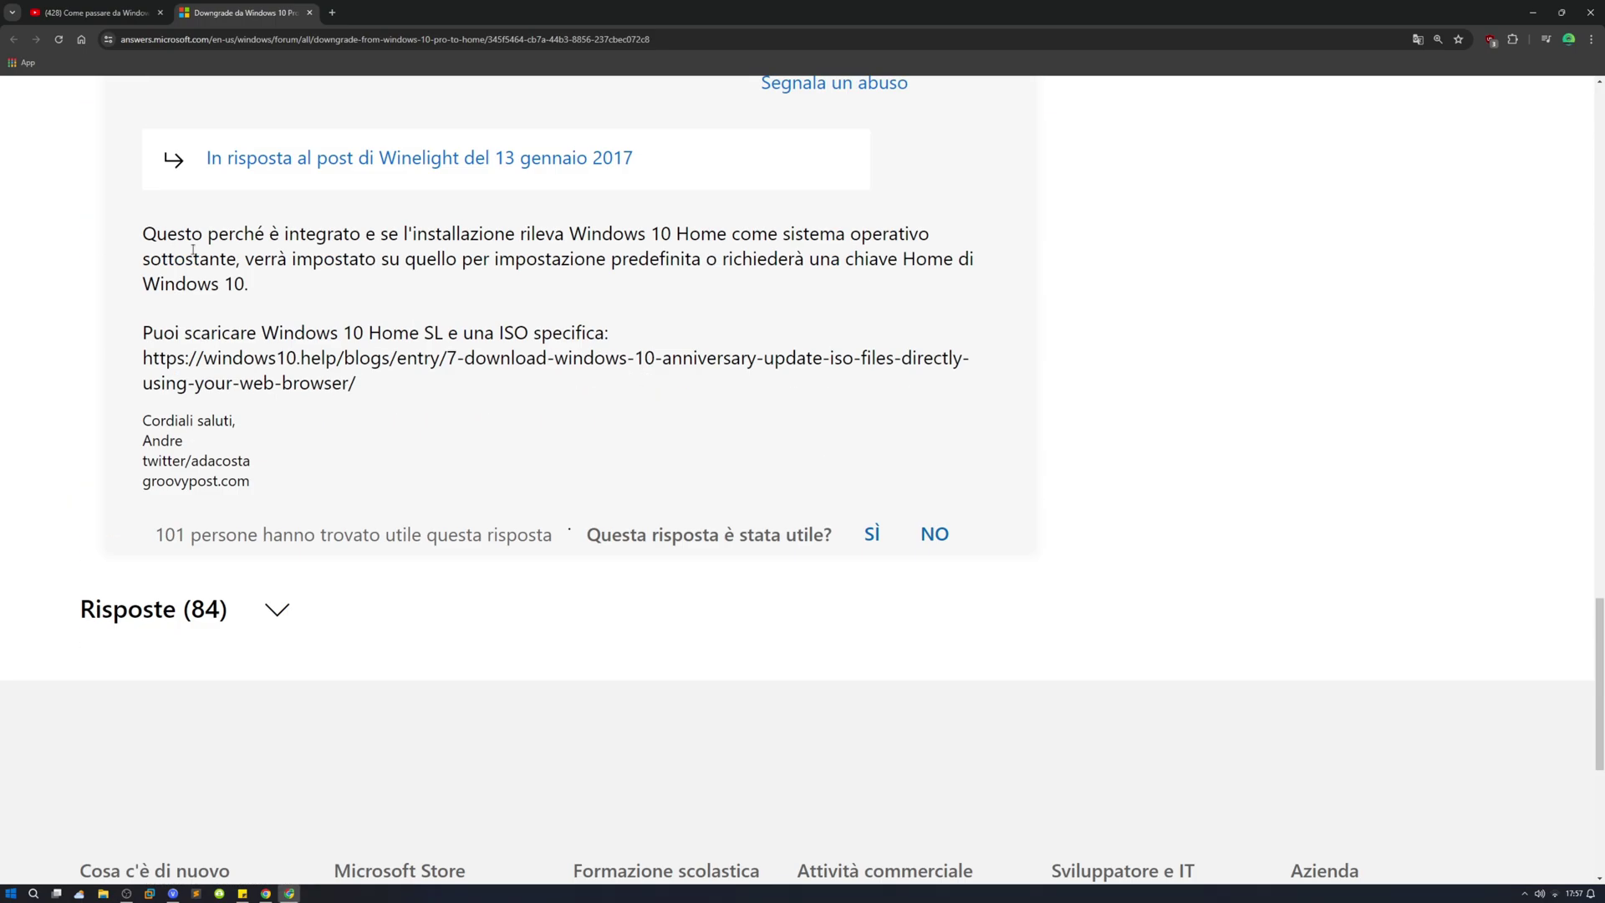
{"action": "scroll", "coordinate": [207, 525], "scroll_direction": "up", "scroll_amount": 20}
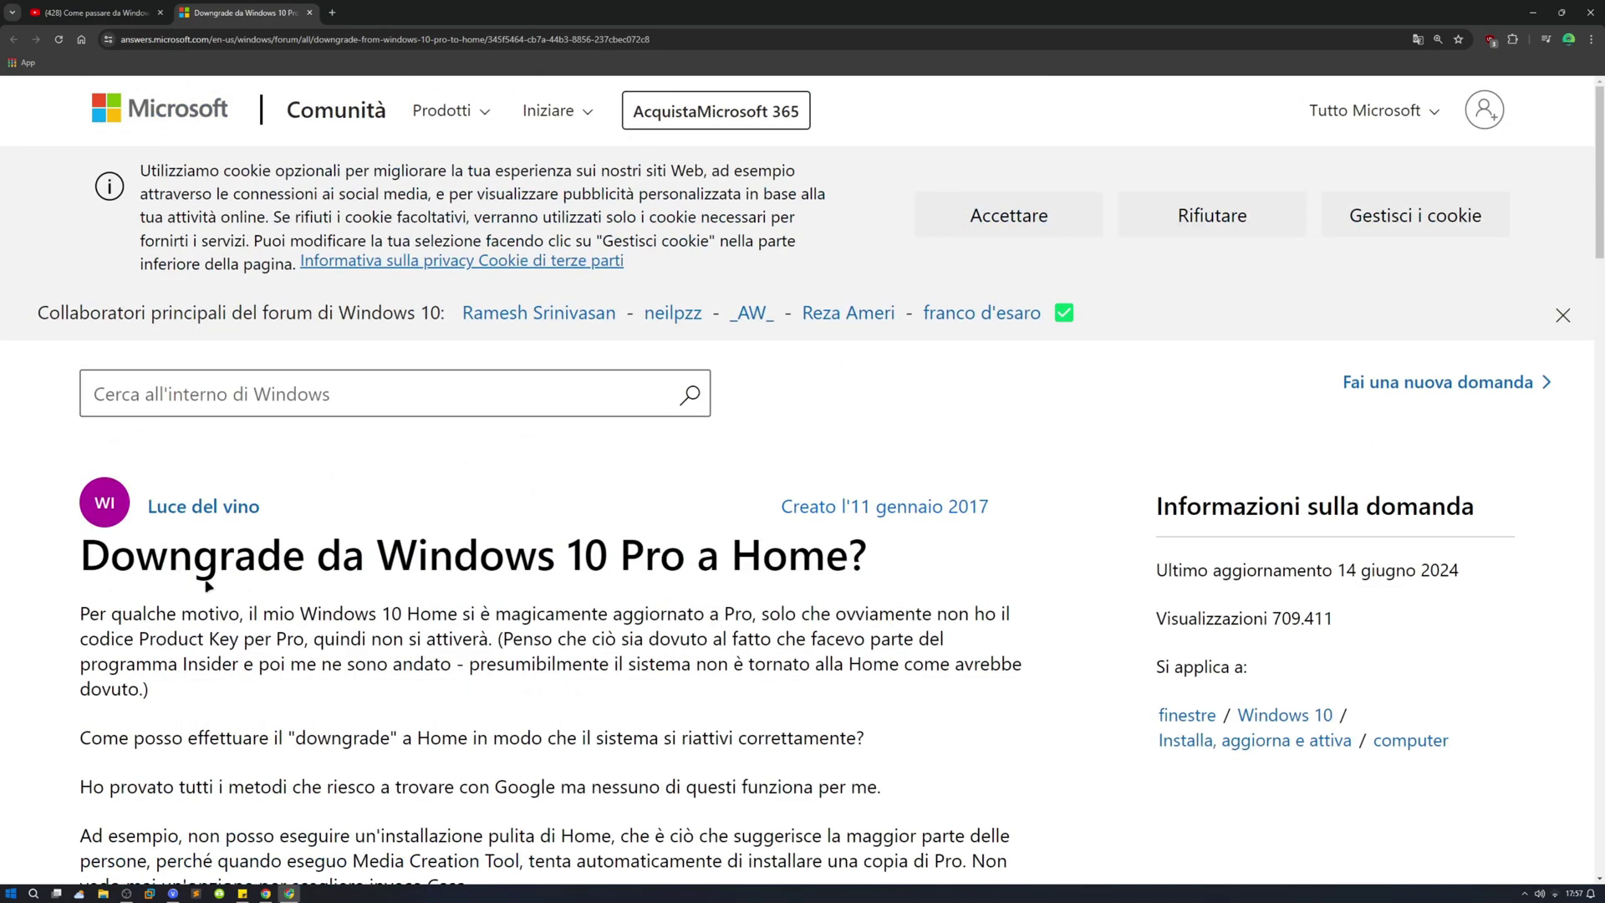
{"action": "scroll", "coordinate": [206, 581], "scroll_direction": "down", "scroll_amount": 1}
{"action": "scroll", "coordinate": [176, 677], "scroll_direction": "down", "scroll_amount": 1}
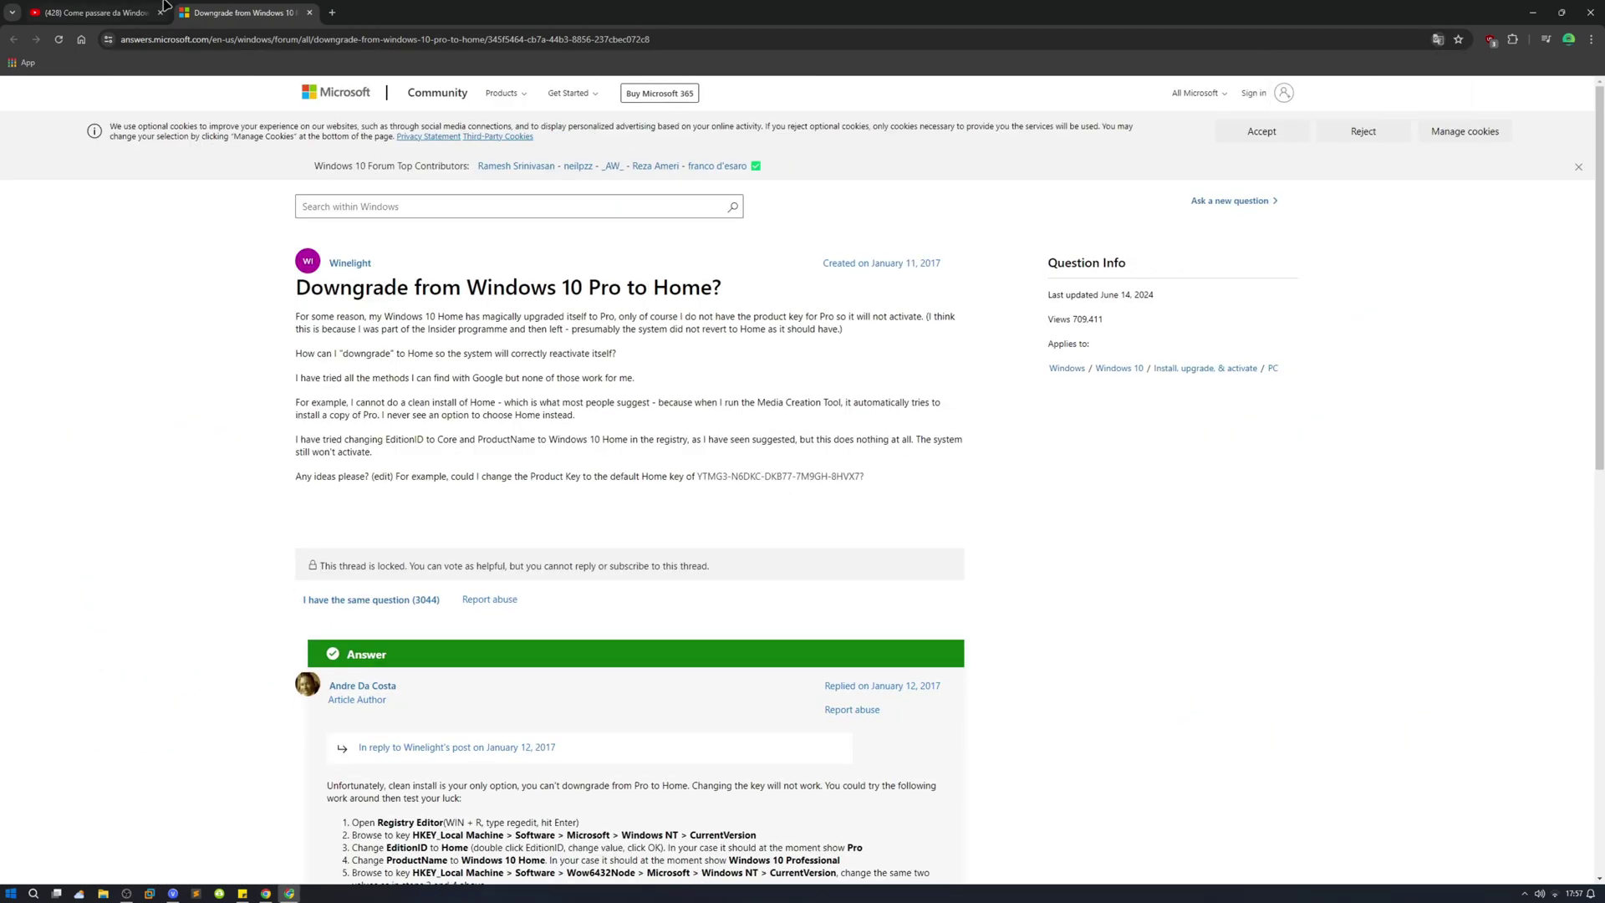
Read the second linked Microsoft article on downgrading Windows 10 Pro to Home without losing data, in Italian, and return to the video page.
{"action": "left_click", "coordinate": [92, 12]}
{"action": "left_click", "coordinate": [368, 5]}
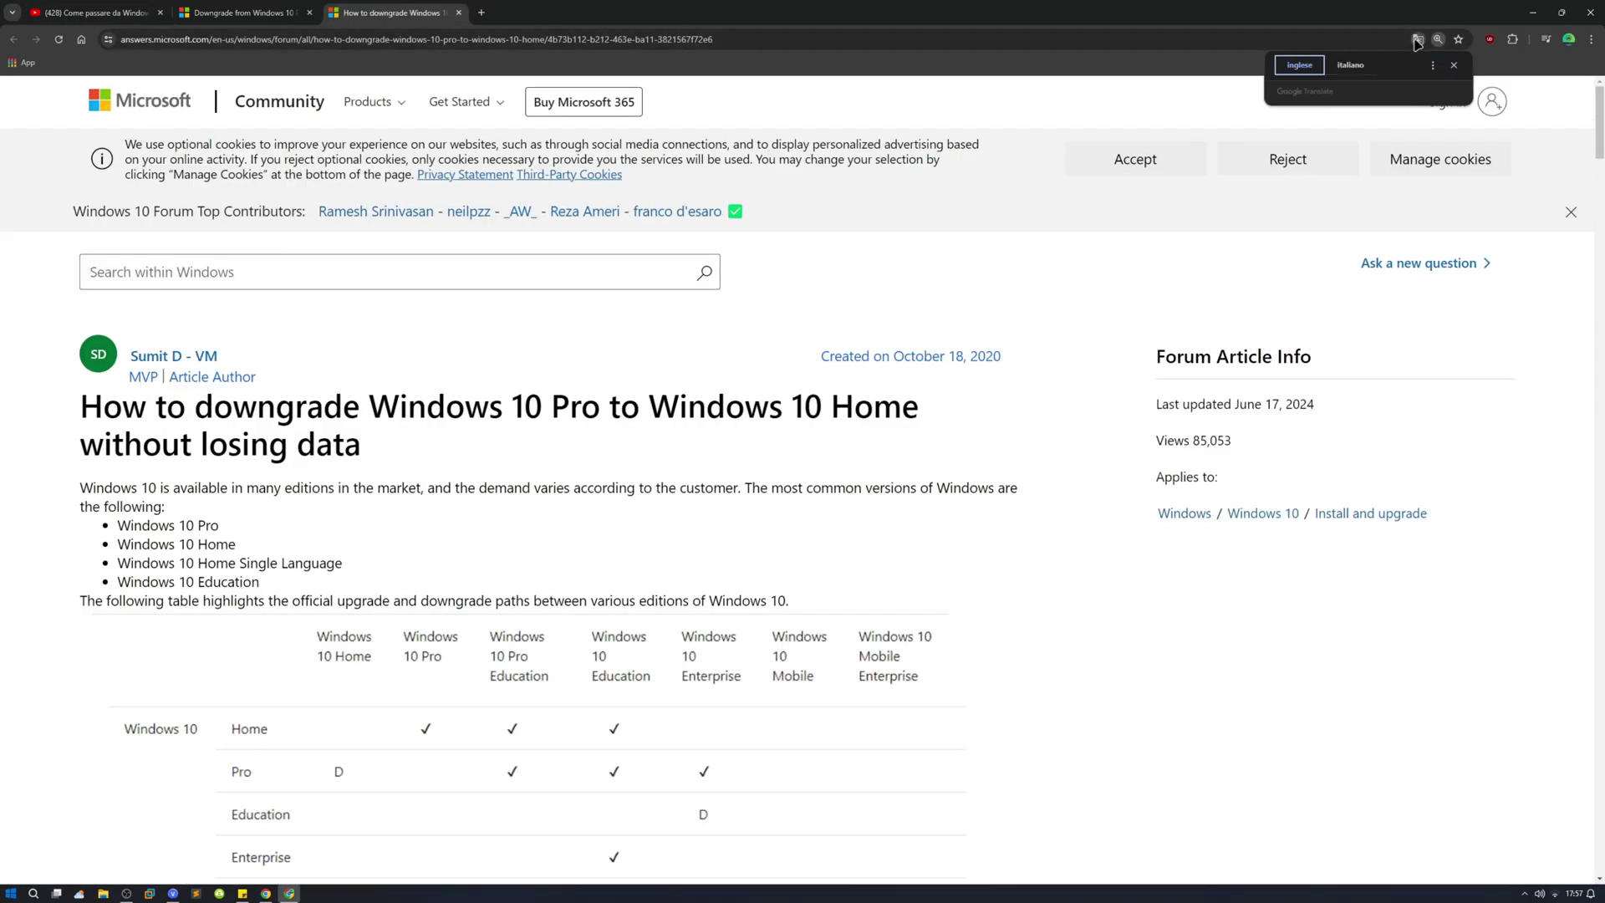
{"action": "scroll", "coordinate": [254, 356], "scroll_direction": "down", "scroll_amount": 3}
{"action": "scroll", "coordinate": [254, 356], "scroll_direction": "down", "scroll_amount": 8}
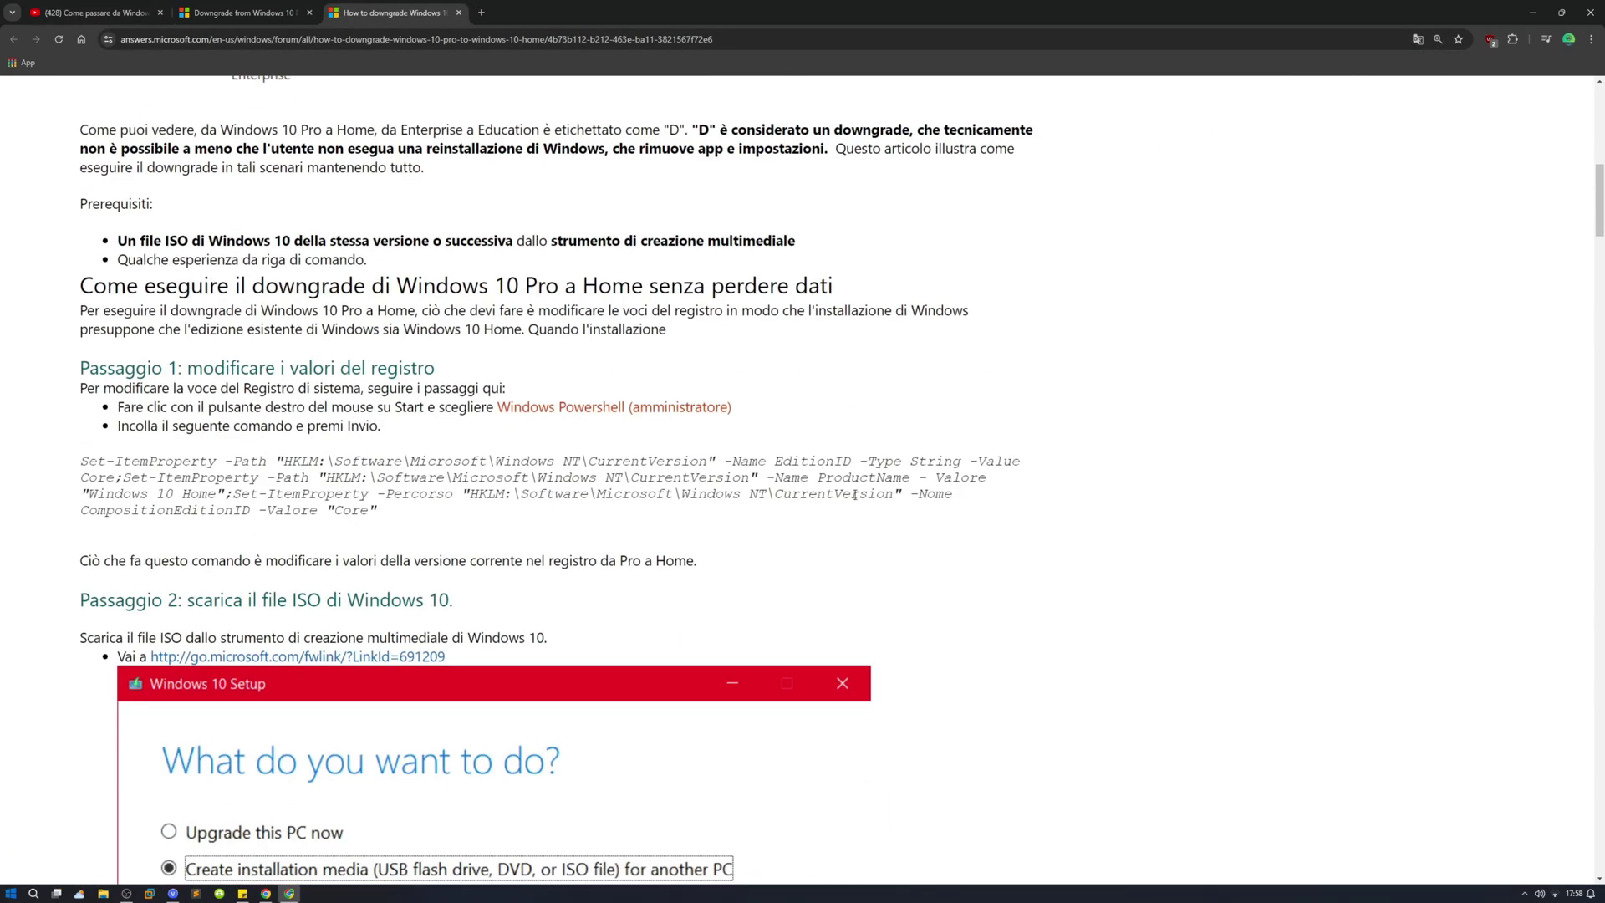
{"action": "scroll", "coordinate": [423, 508], "scroll_direction": "down", "scroll_amount": 20}
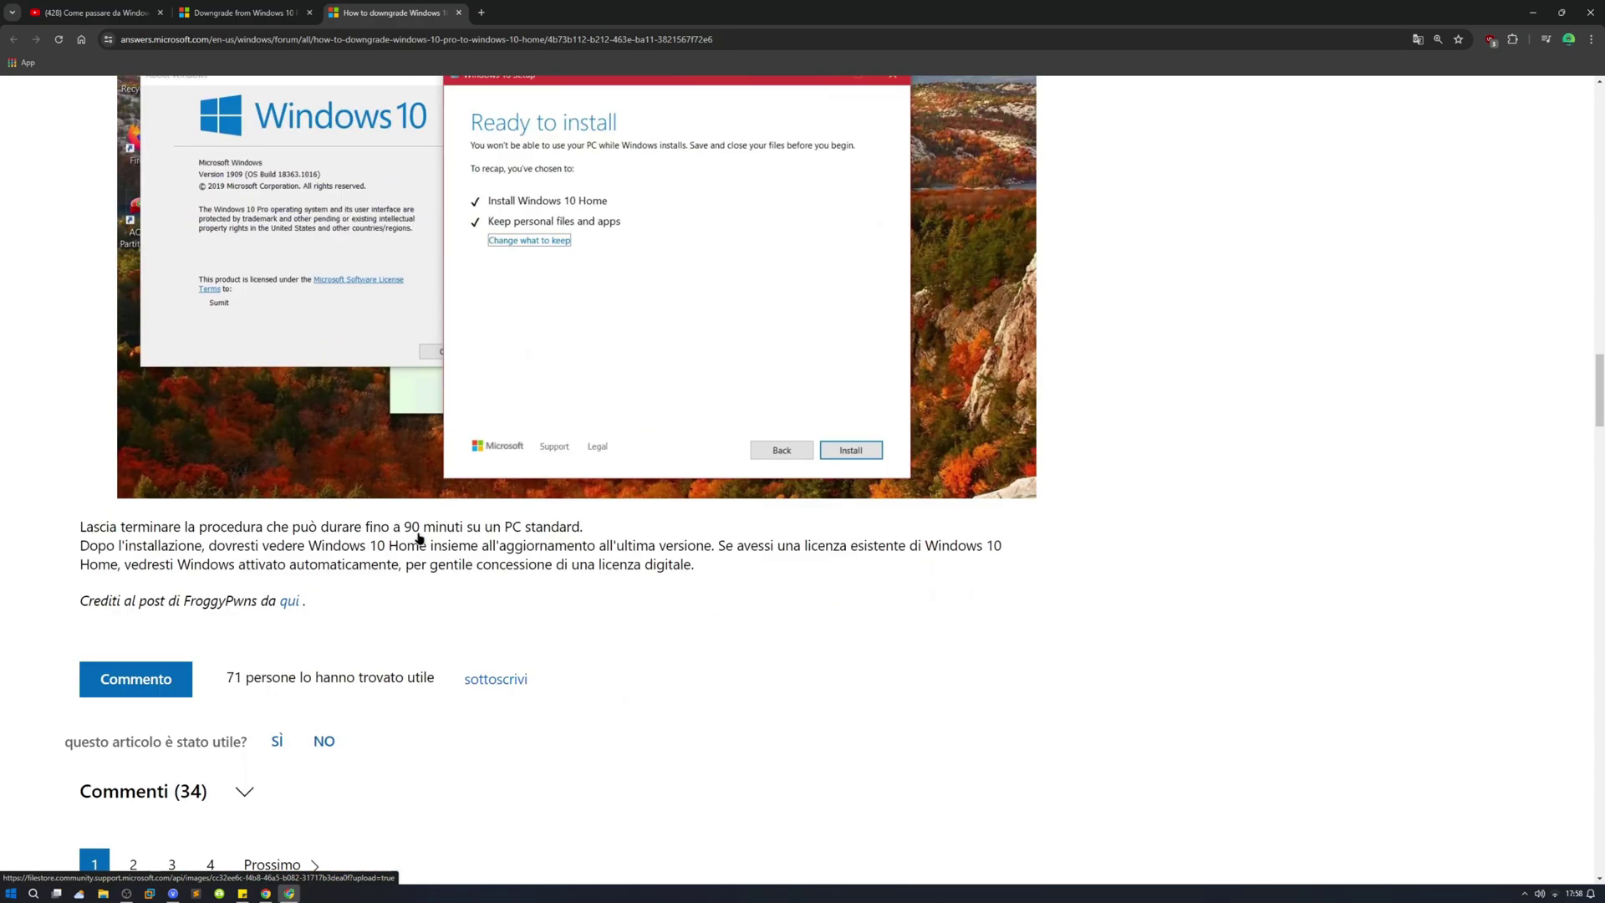
{"action": "scroll", "coordinate": [419, 537], "scroll_direction": "down", "scroll_amount": 20}
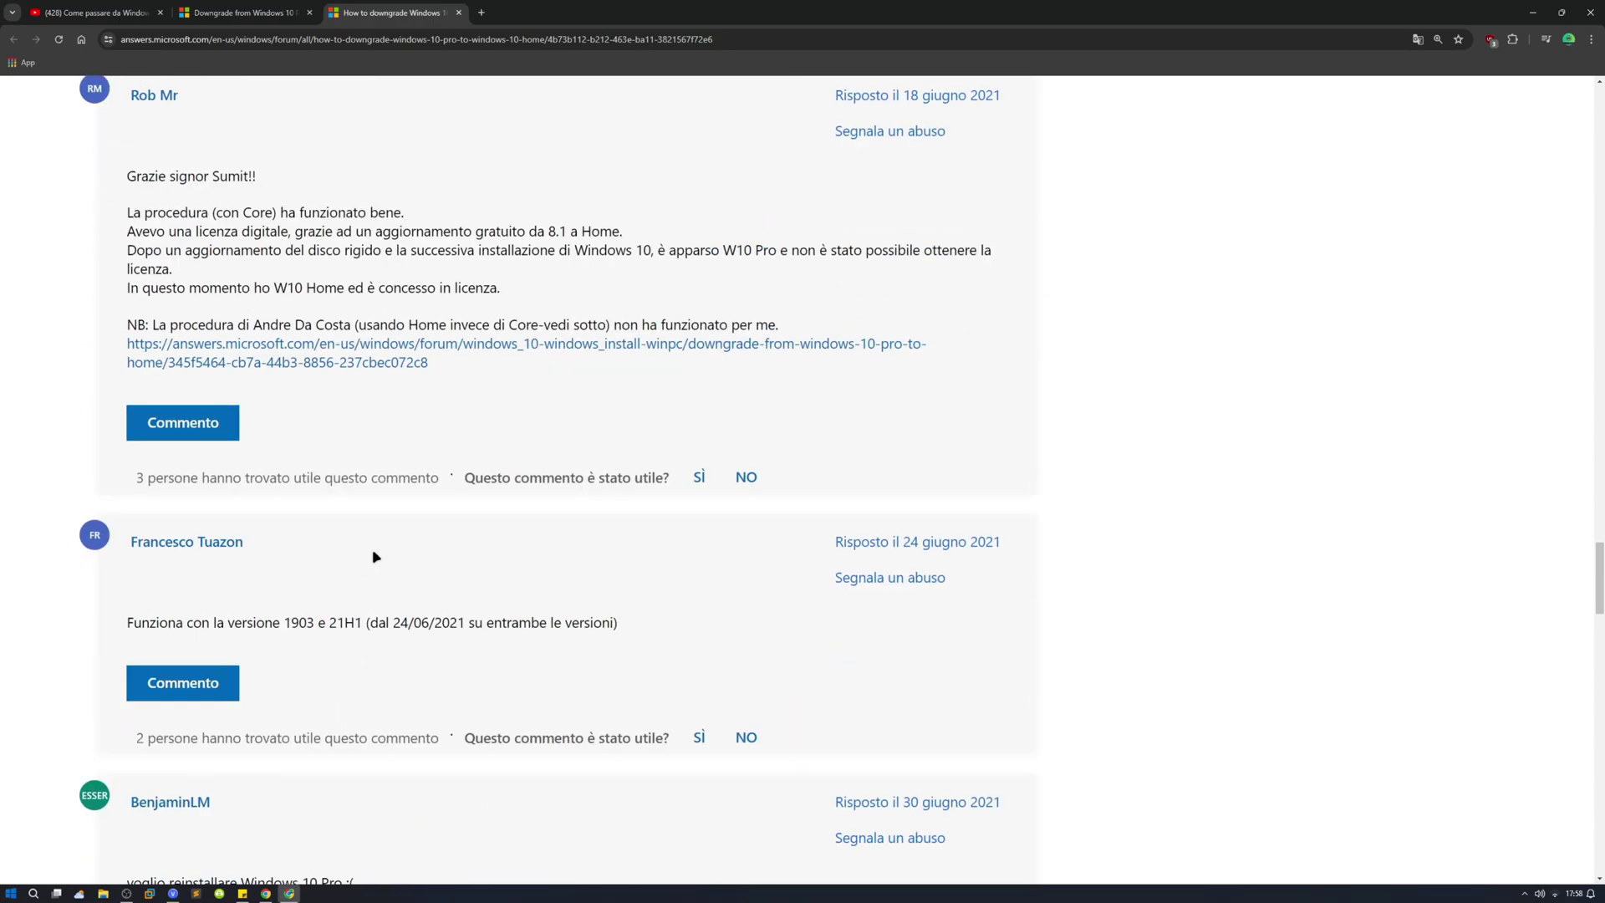
{"action": "scroll", "coordinate": [373, 549], "scroll_direction": "down", "scroll_amount": 20}
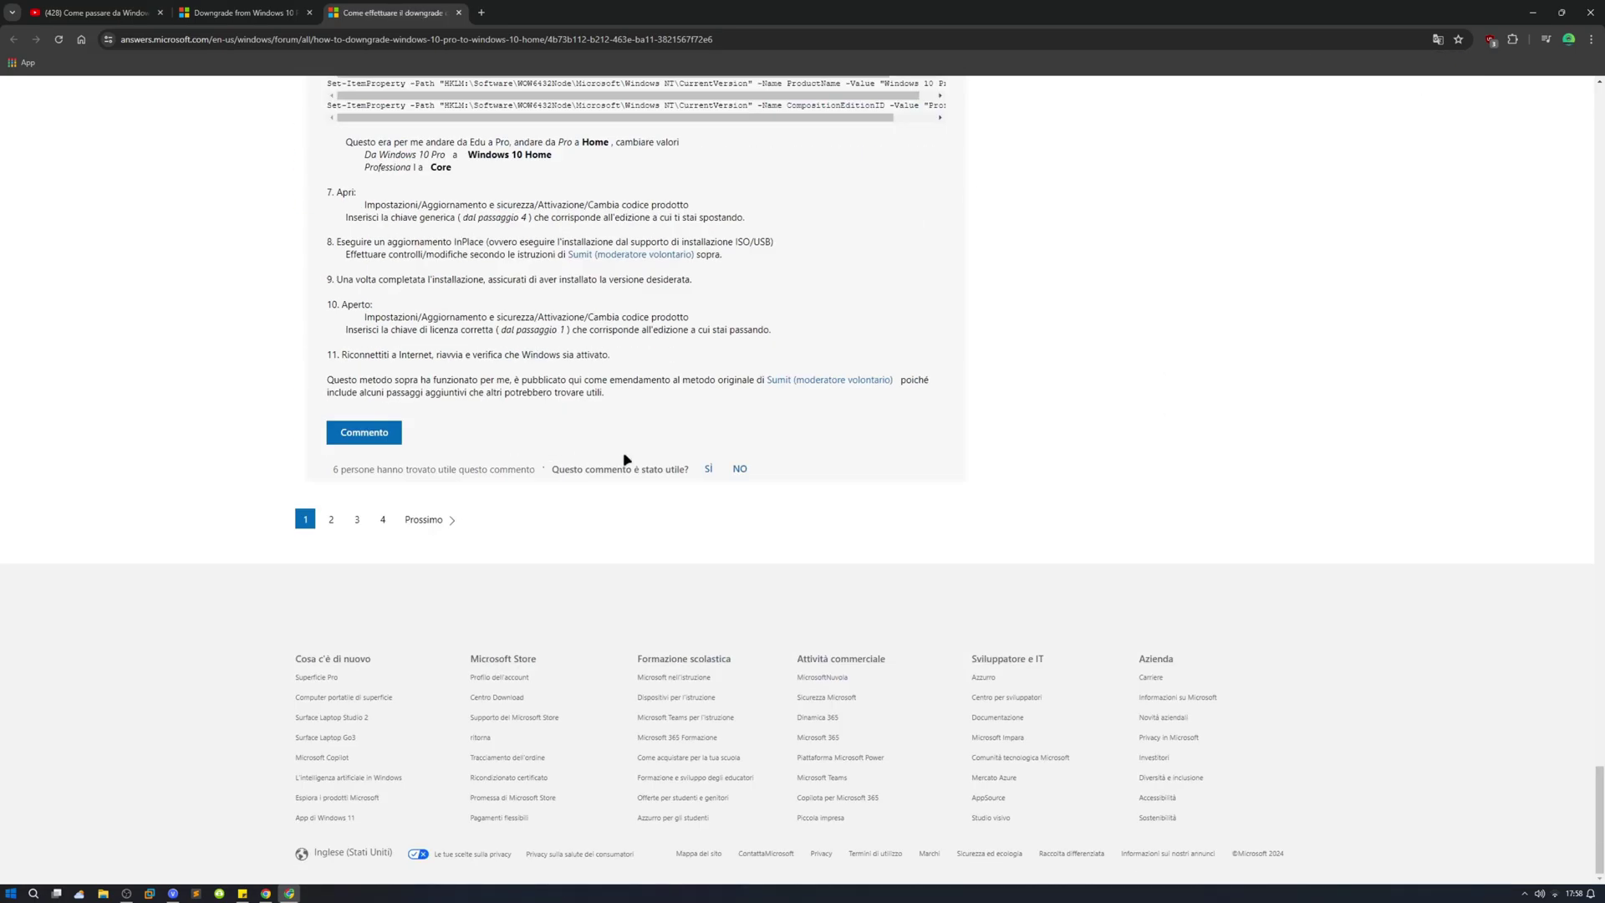
{"action": "key", "text": "ctrl+1"}
{"action": "scroll", "coordinate": [626, 459], "scroll_direction": "up", "scroll_amount": 7}
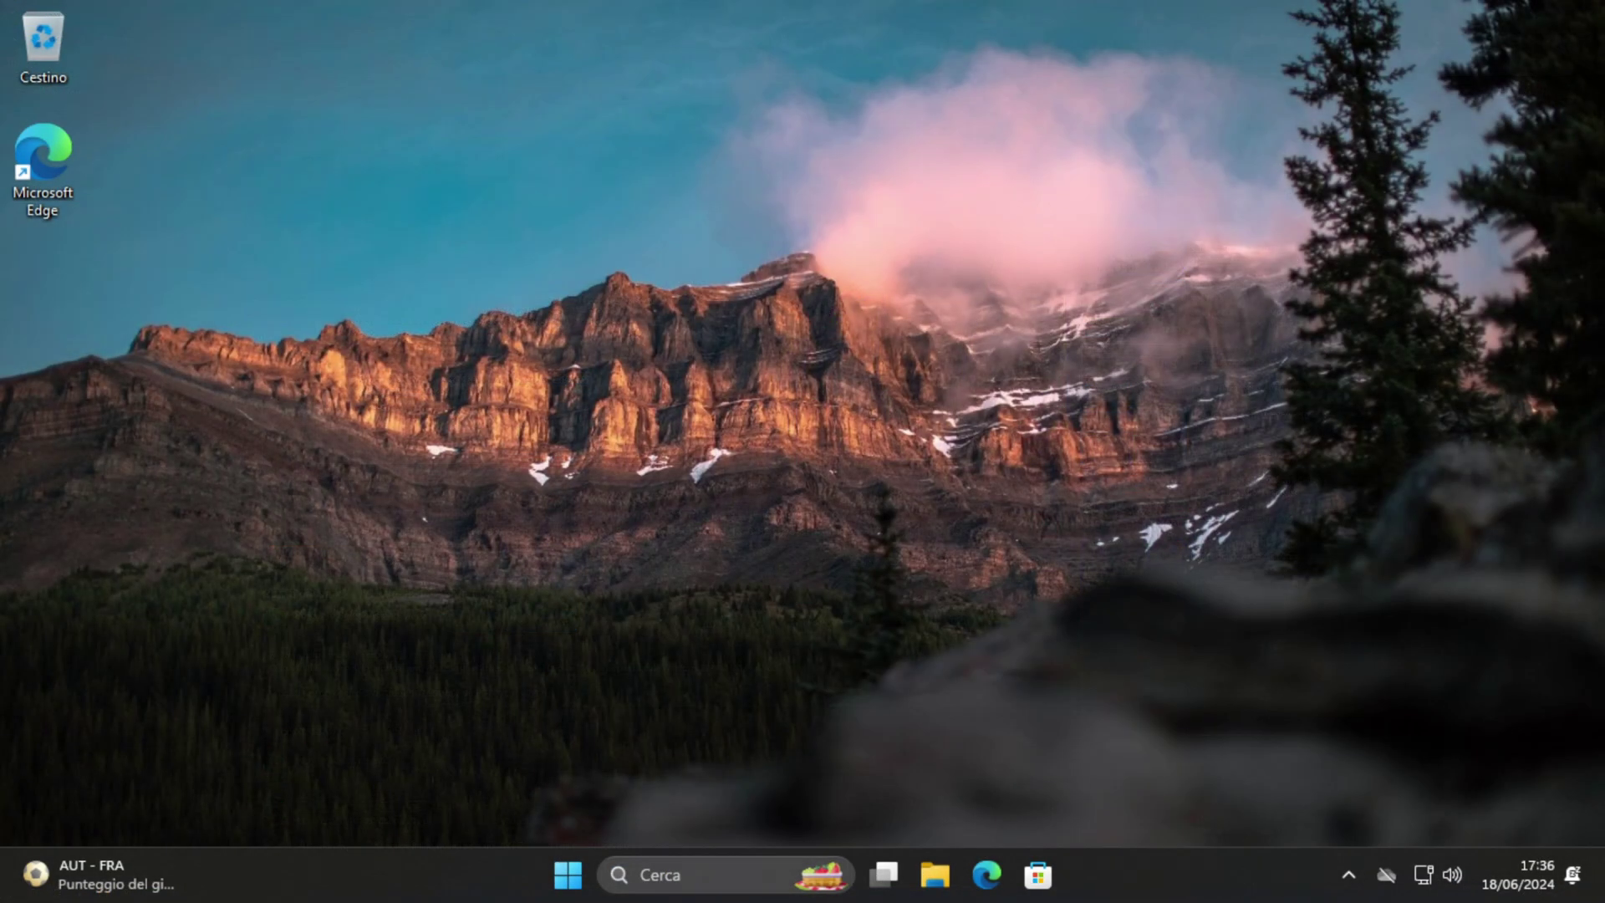
Find the Registry Editor with the search term "Regedit", run it as administrator and allow it to make changes.
{"action": "left_click", "coordinate": [711, 887]}
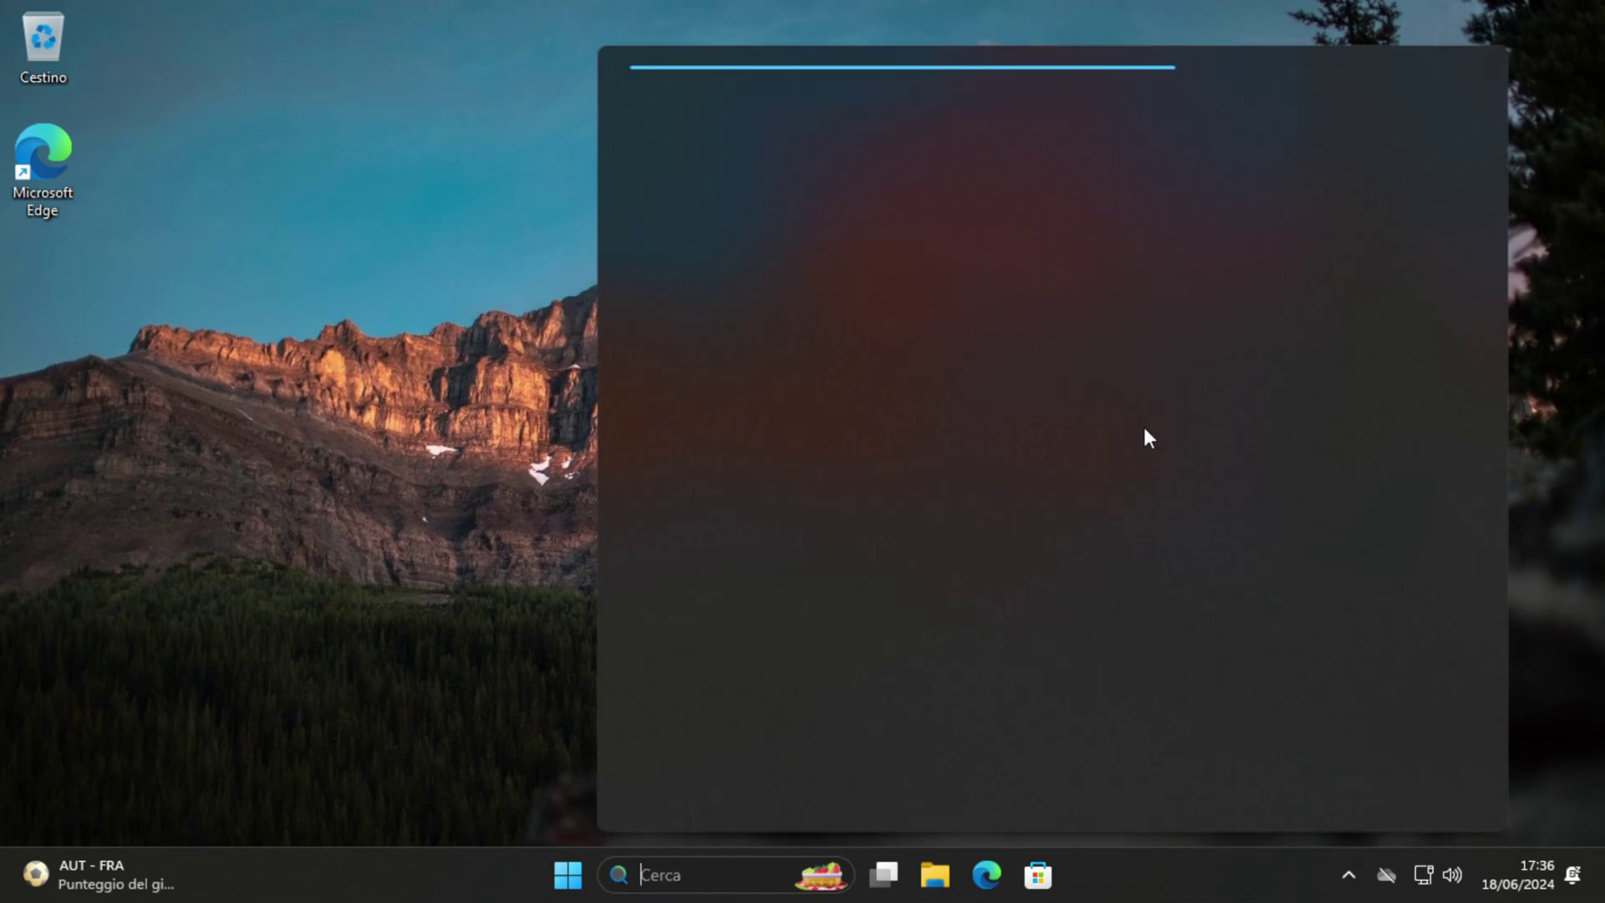
{"action": "type", "text": "Reged"}
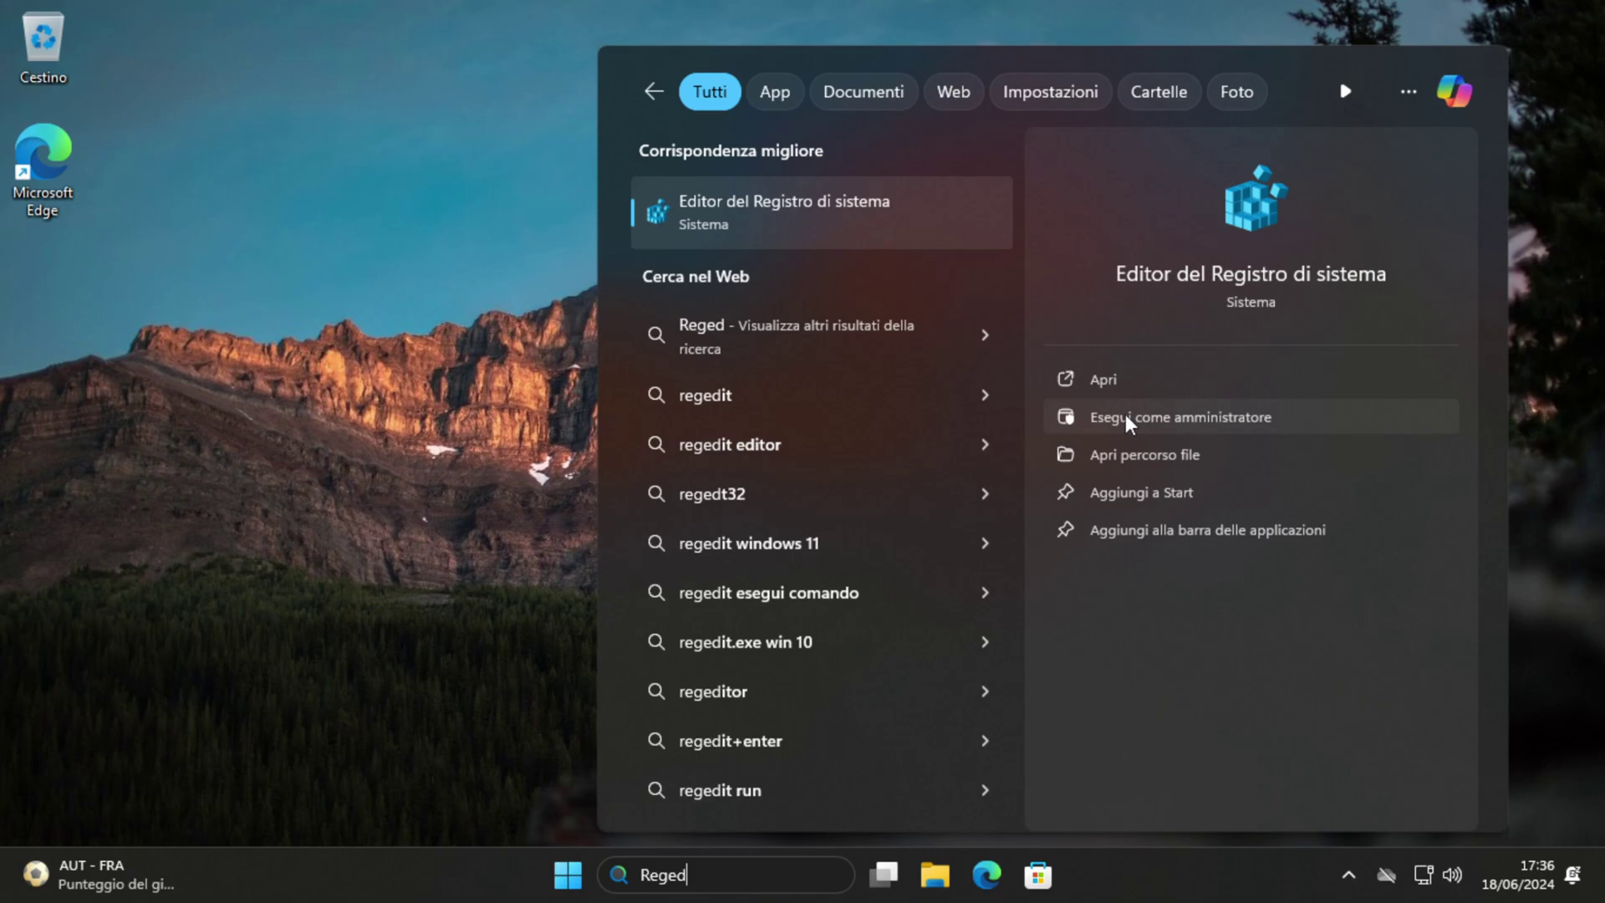
{"action": "type", "text": "it"}
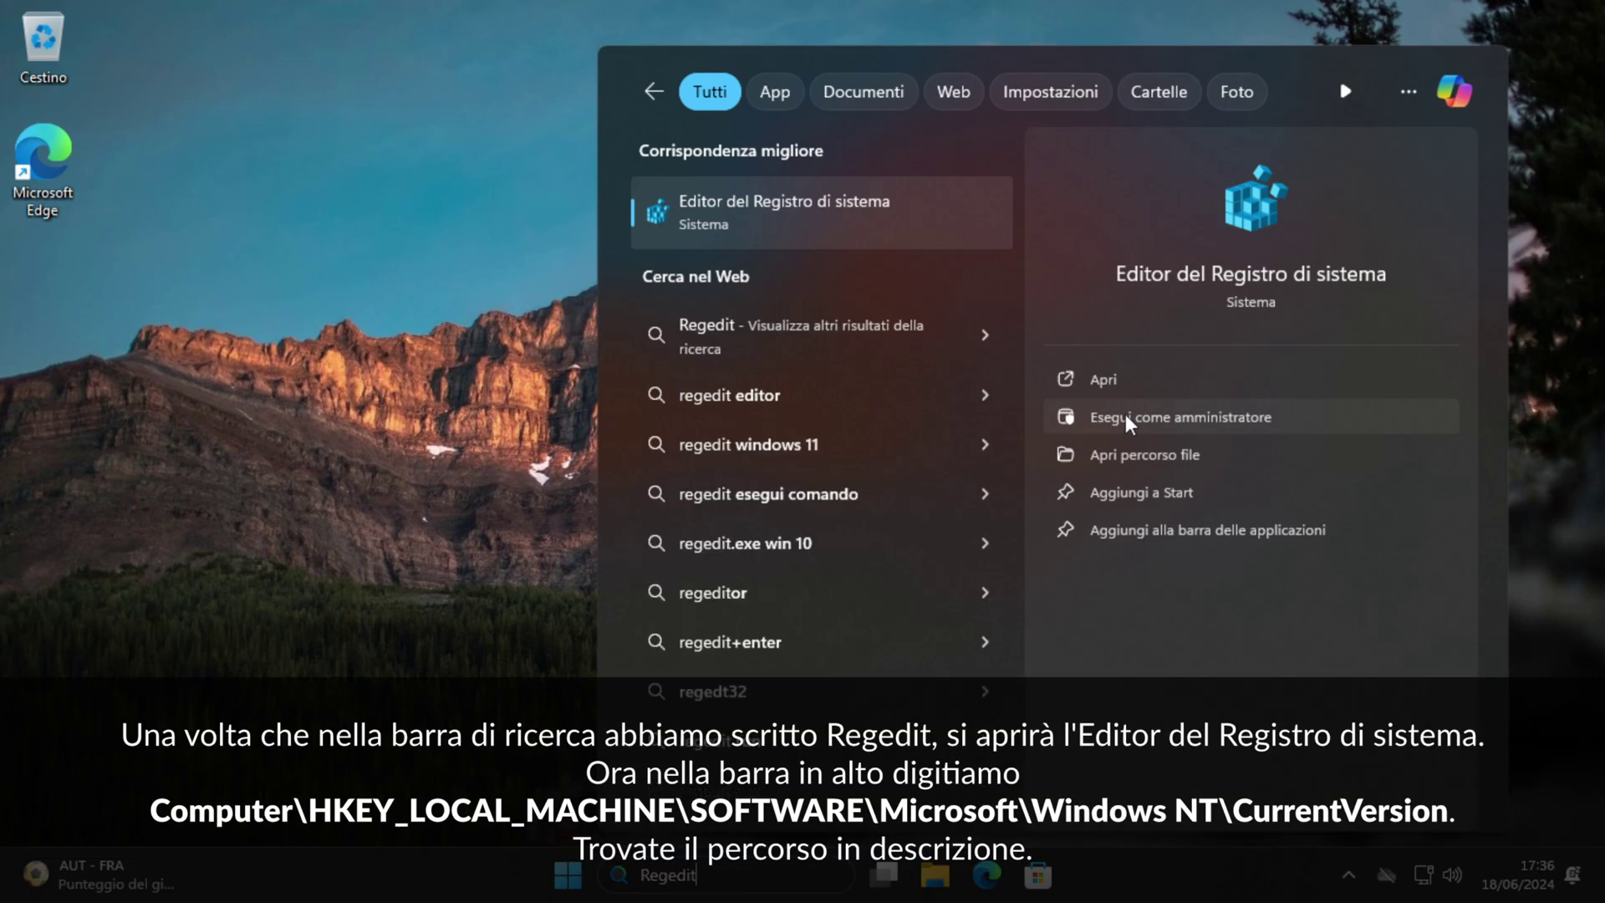
{"action": "left_click", "coordinate": [1126, 415]}
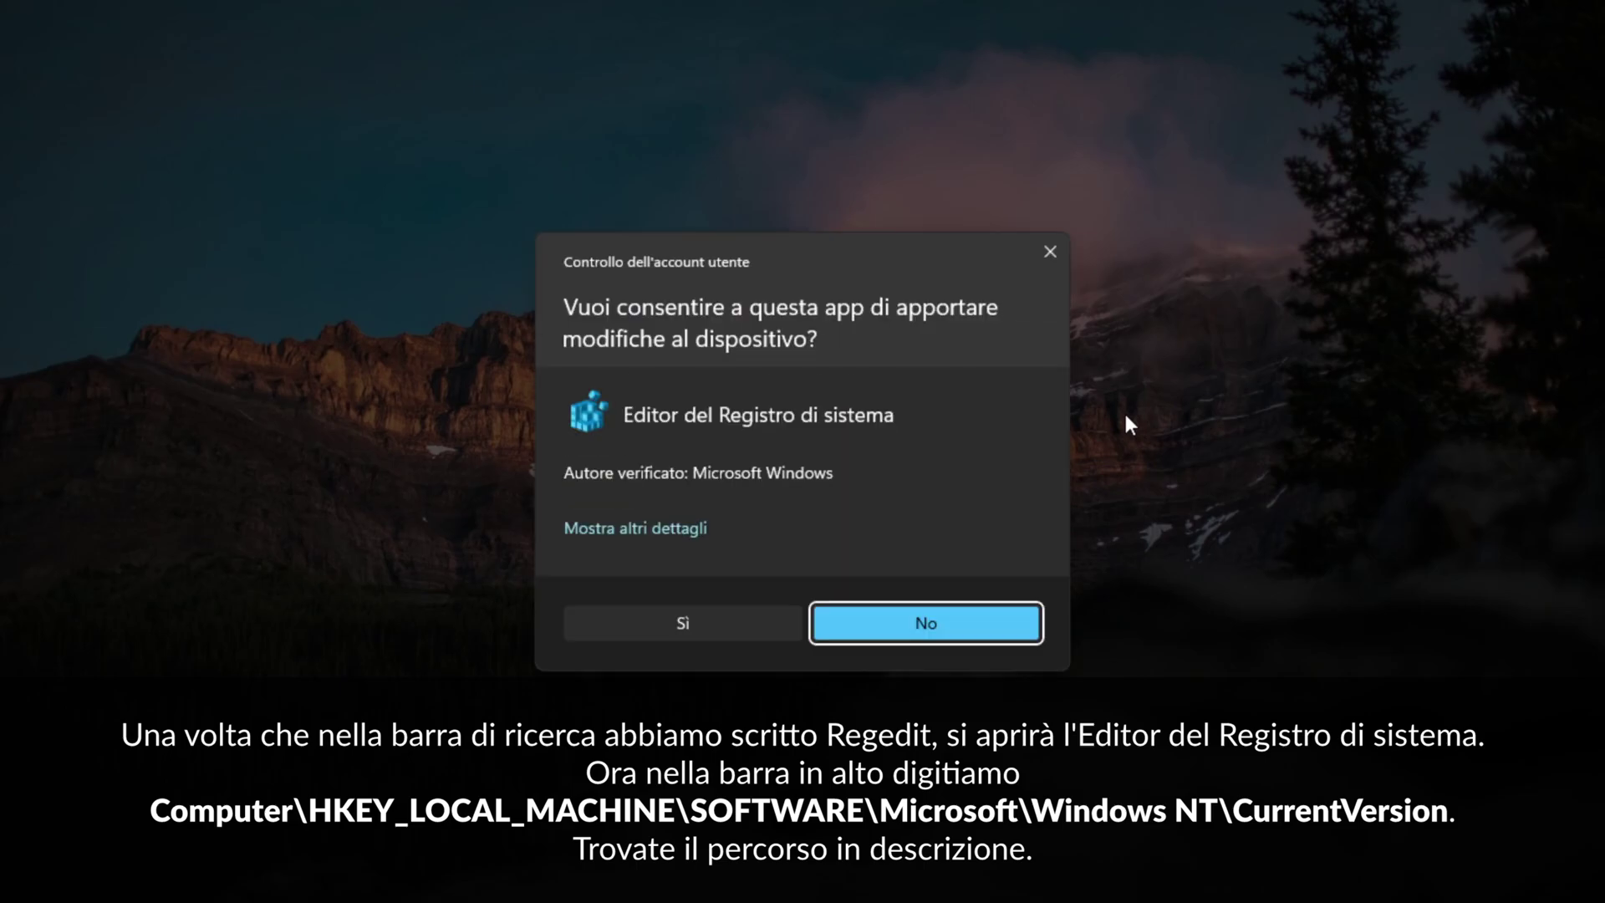
{"action": "left_click", "coordinate": [707, 623]}
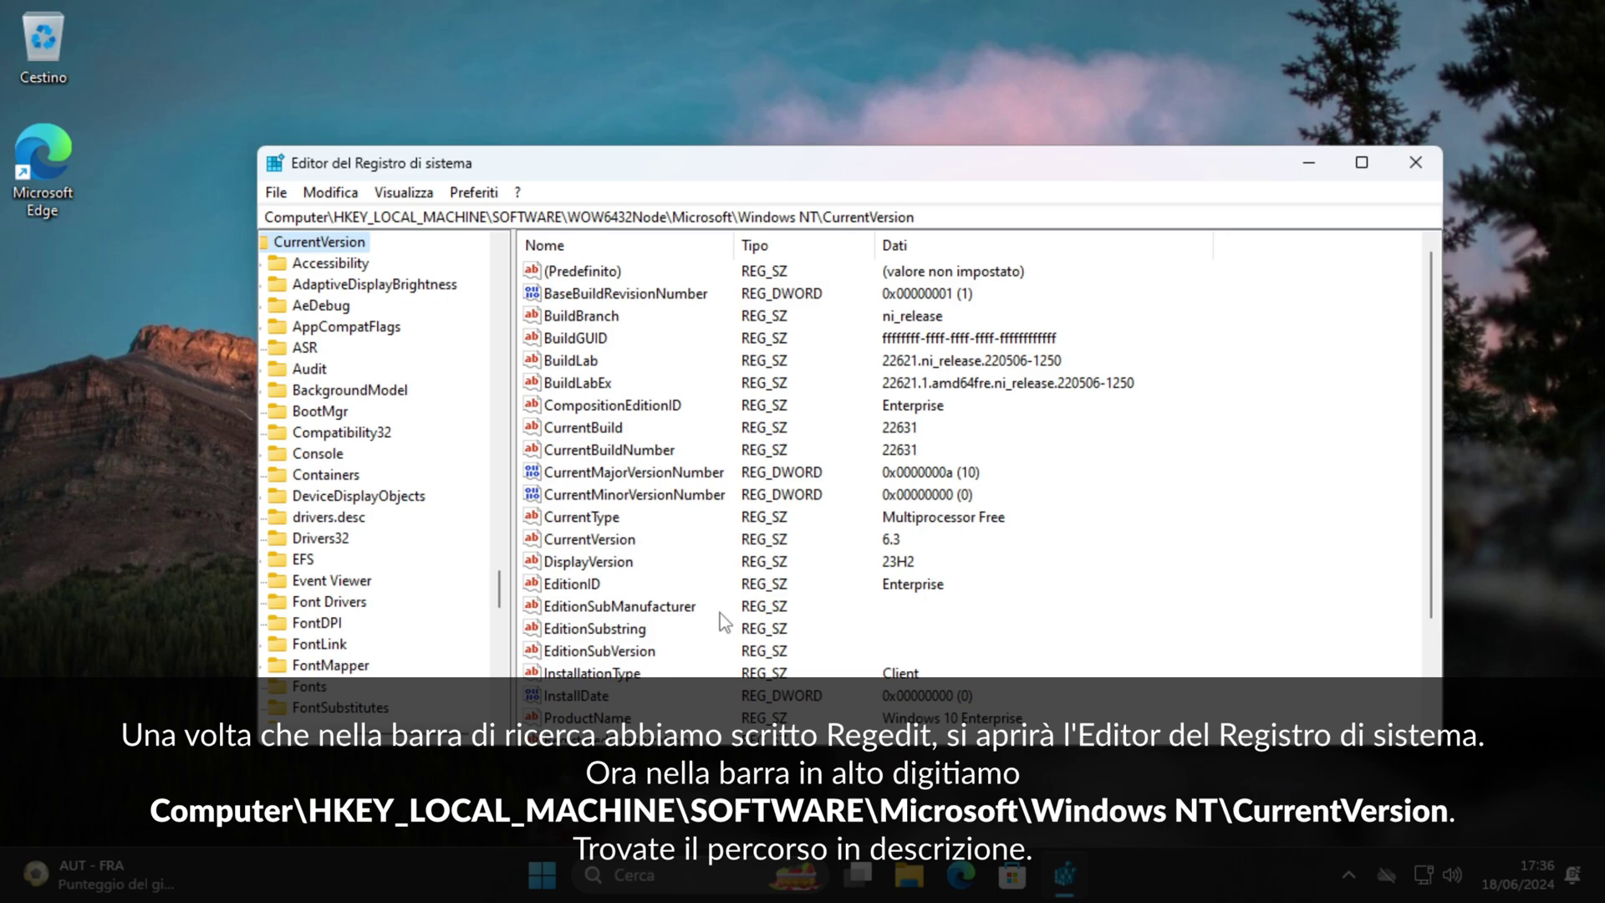
Go to the registry key Computer\HKEY_LOCAL_MACHINE\SOFTWARE\Microsoft\Windows NT\CurrentVersion by removing WOW6432Node from the current path.
{"action": "scroll", "coordinate": [394, 612], "scroll_direction": "up", "scroll_amount": 2}
{"action": "scroll", "coordinate": [374, 484], "scroll_direction": "left", "scroll_amount": 3}
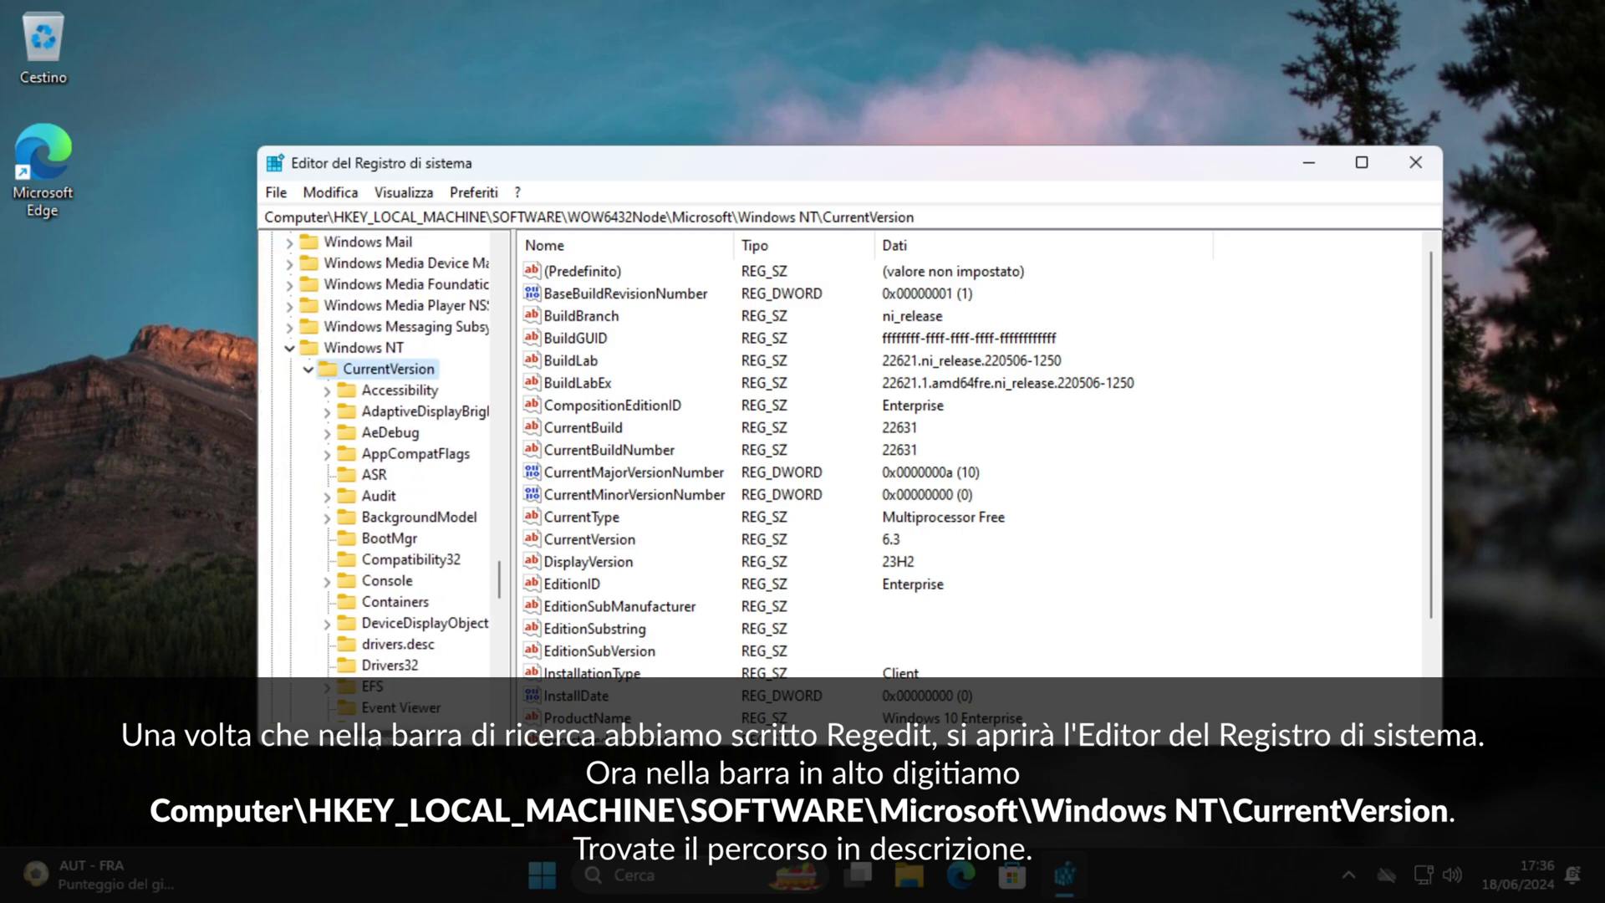
{"action": "left_click_drag", "start_coordinate": [612, 216], "coordinate": [669, 217]}
{"action": "key", "text": "BackSpace"}
{"action": "key", "text": "BackSpace"}
{"action": "key", "text": "BackSpace"}
{"action": "key", "text": "BackSpace"}
{"action": "key", "text": "BackSpace"}
{"action": "key", "text": "BackSpace"}
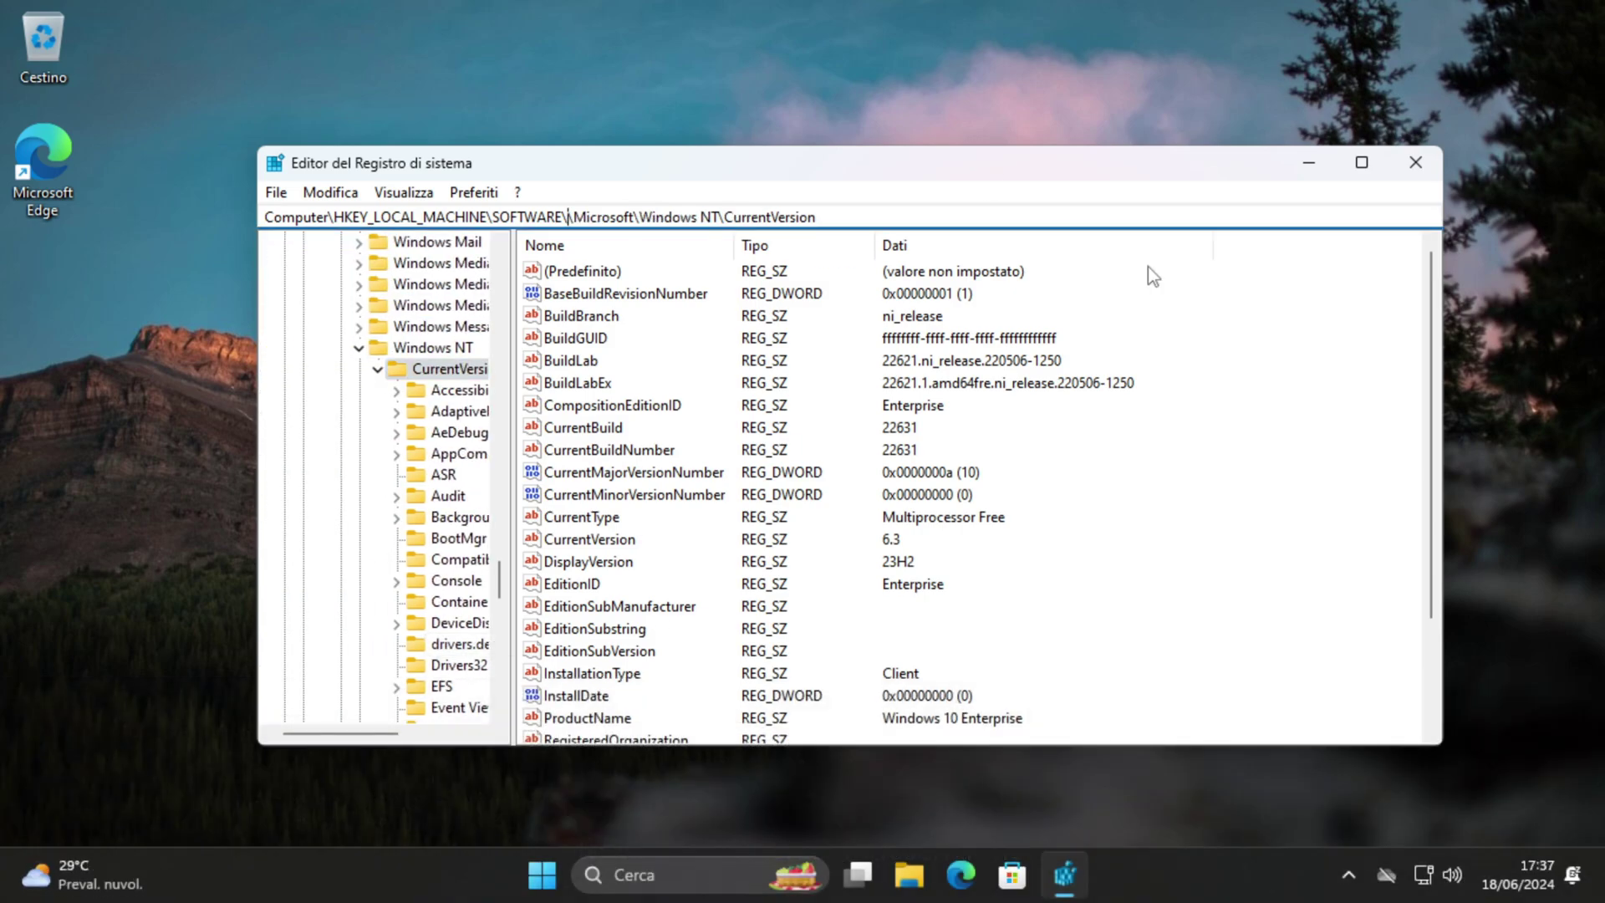
{"action": "key", "text": "Return"}
Set the ProductName string of the CurrentVersion key to "Windows 10 Home".
{"action": "scroll", "coordinate": [351, 478], "scroll_direction": "down", "scroll_amount": 3}
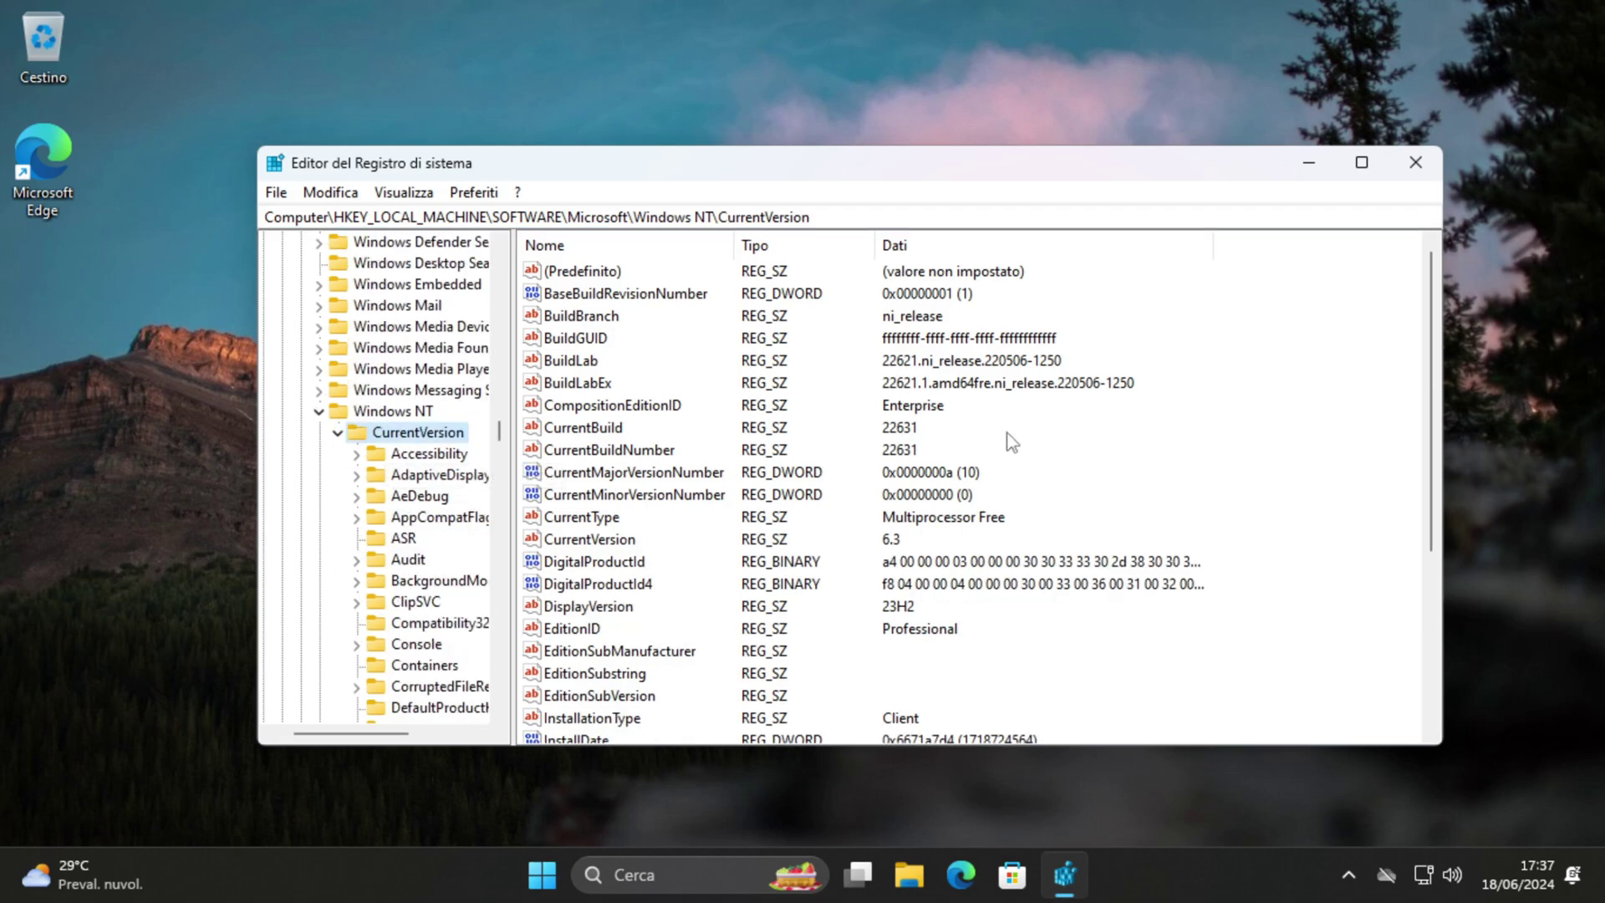
{"action": "scroll", "coordinate": [1321, 411], "scroll_direction": "down", "scroll_amount": 3}
{"action": "scroll", "coordinate": [1212, 468], "scroll_direction": "down", "scroll_amount": 1}
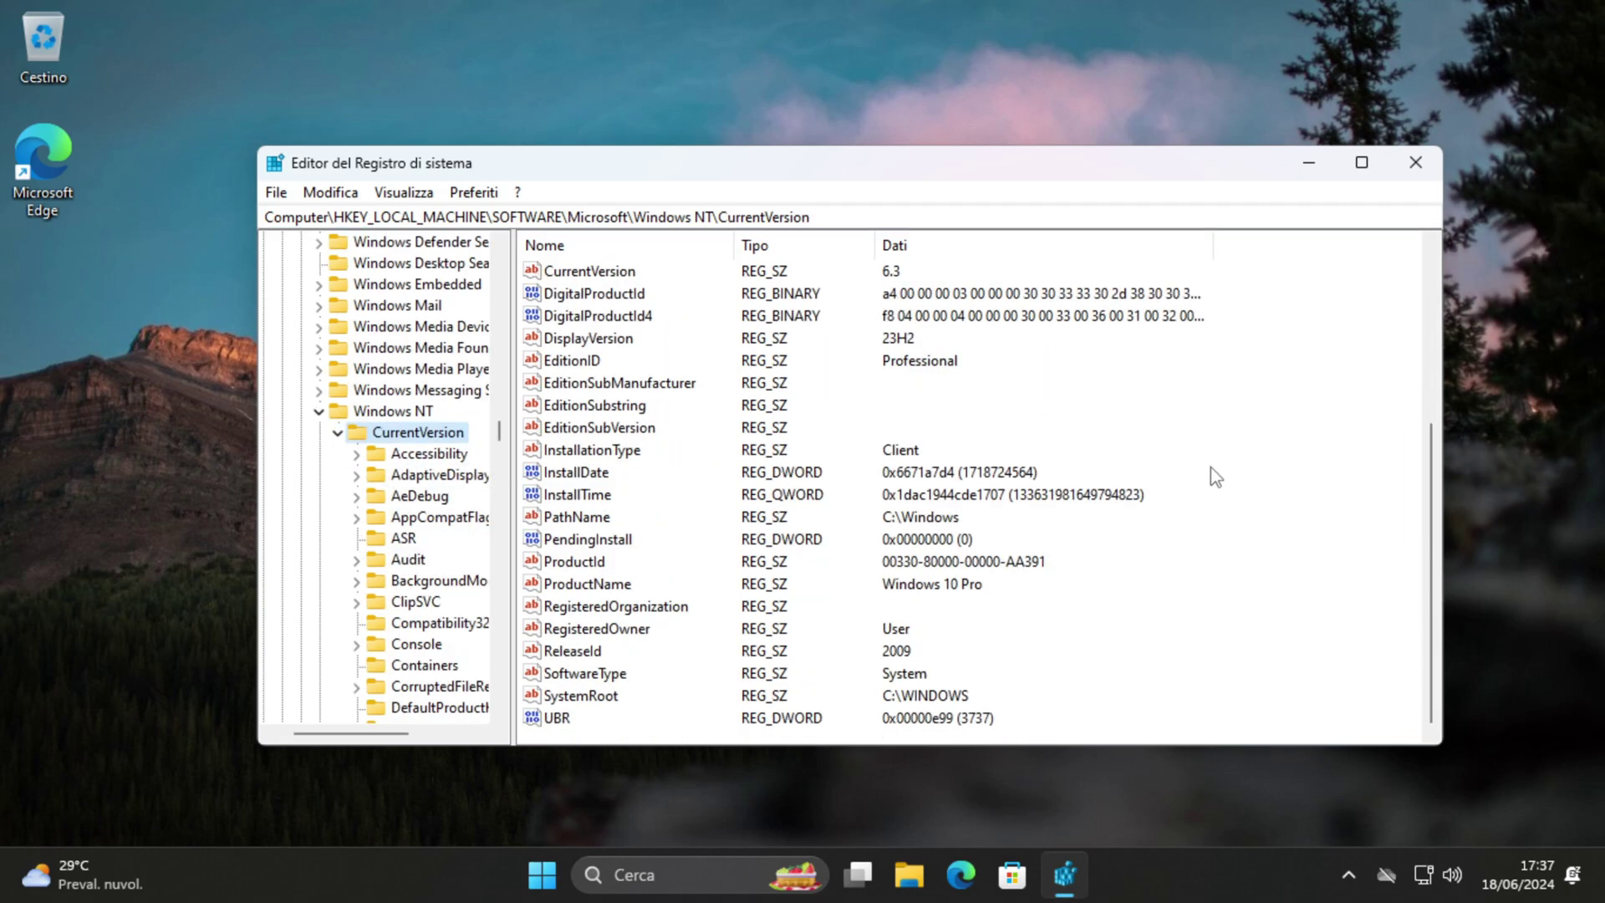
{"action": "scroll", "coordinate": [1178, 518], "scroll_direction": "up", "scroll_amount": 1}
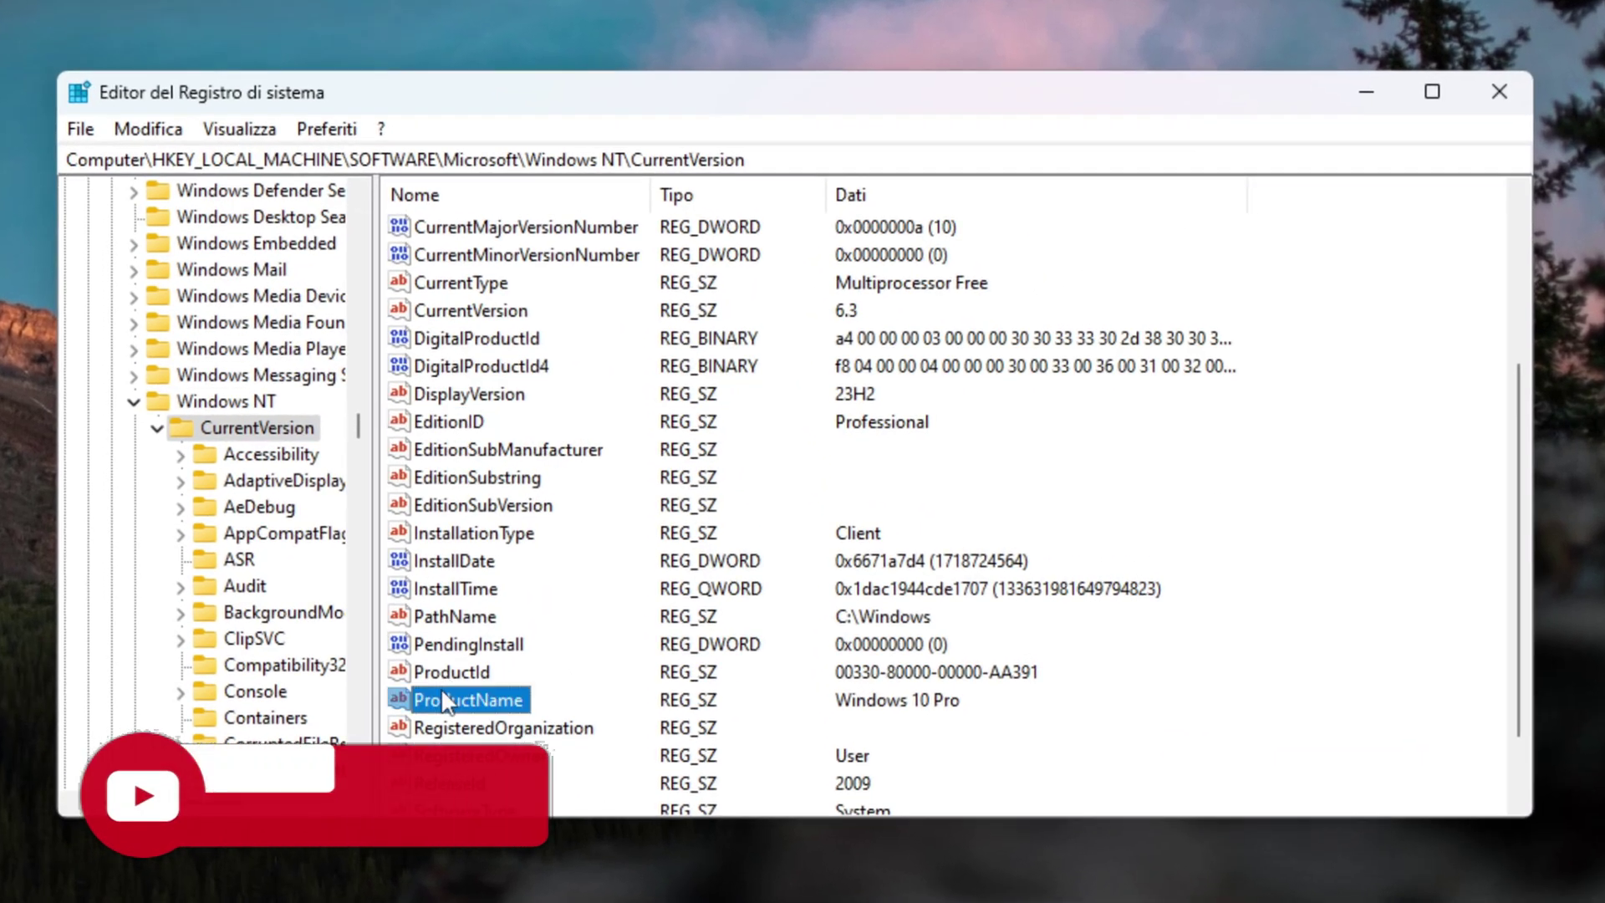
{"action": "double_click", "coordinate": [585, 648]}
{"action": "left_click_drag", "start_coordinate": [273, 370], "coordinate": [243, 371]}
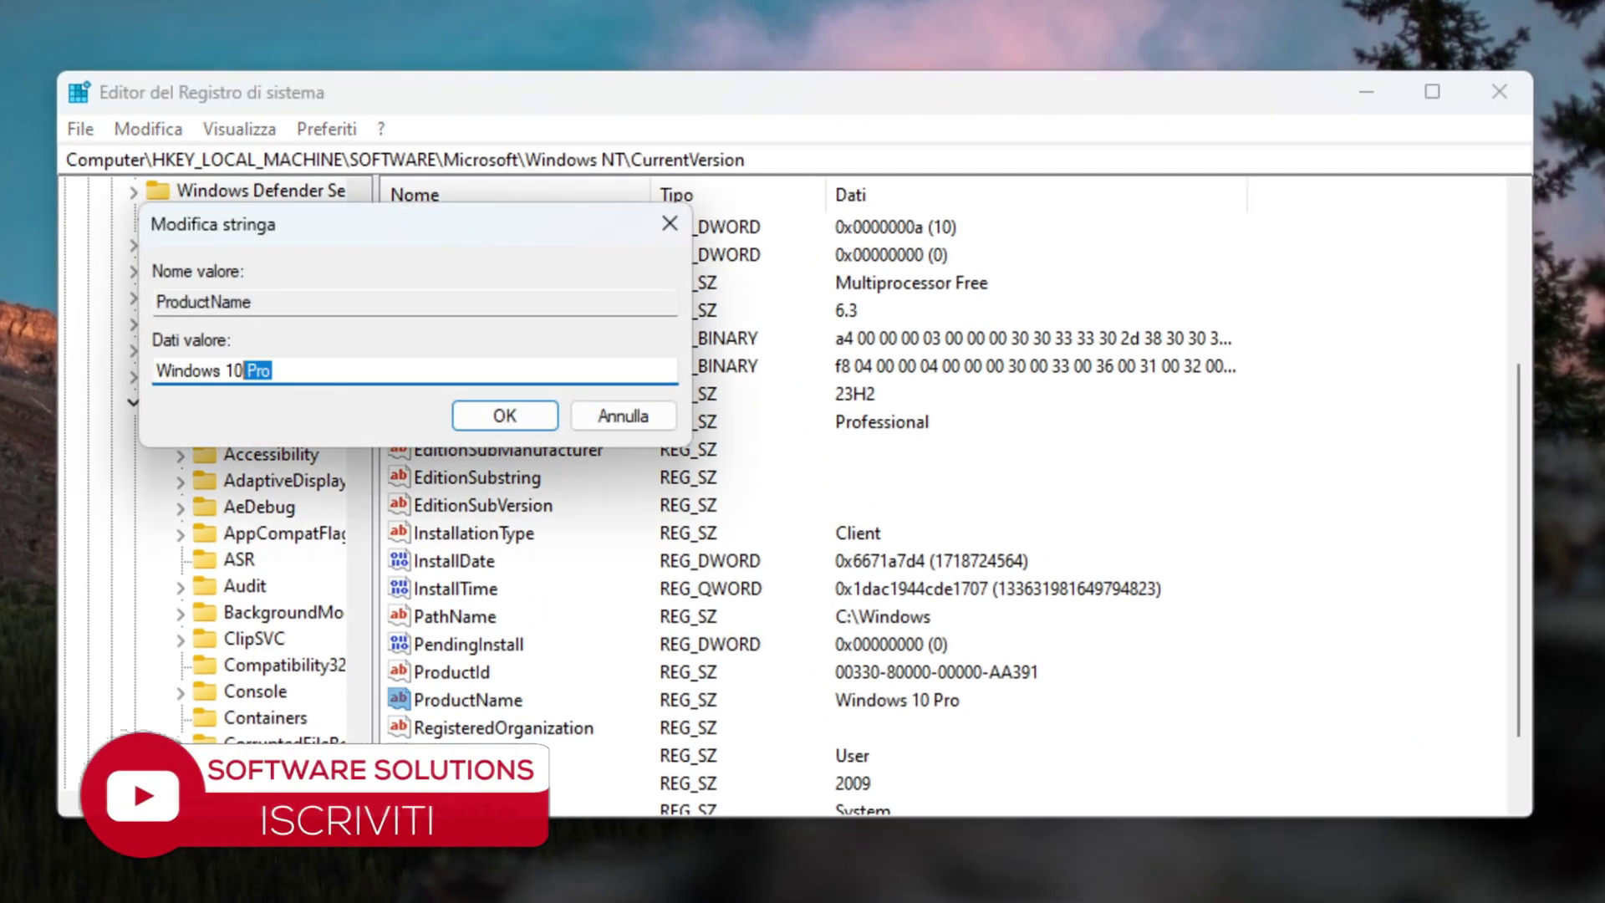
{"action": "type", "text": "Home"}
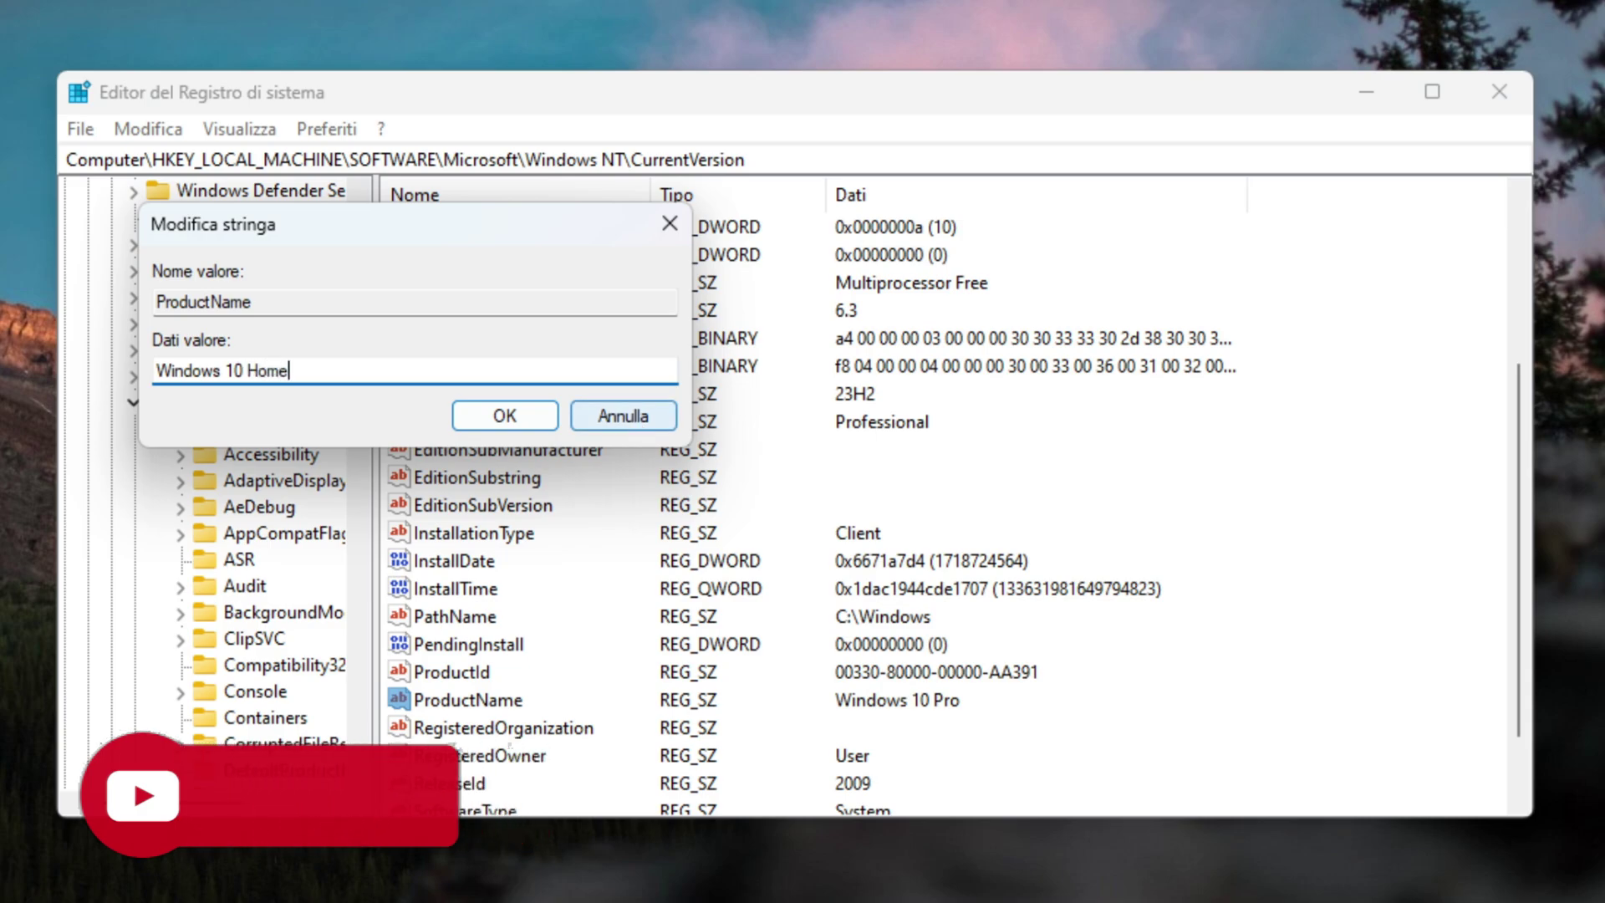
{"action": "left_click", "coordinate": [504, 416]}
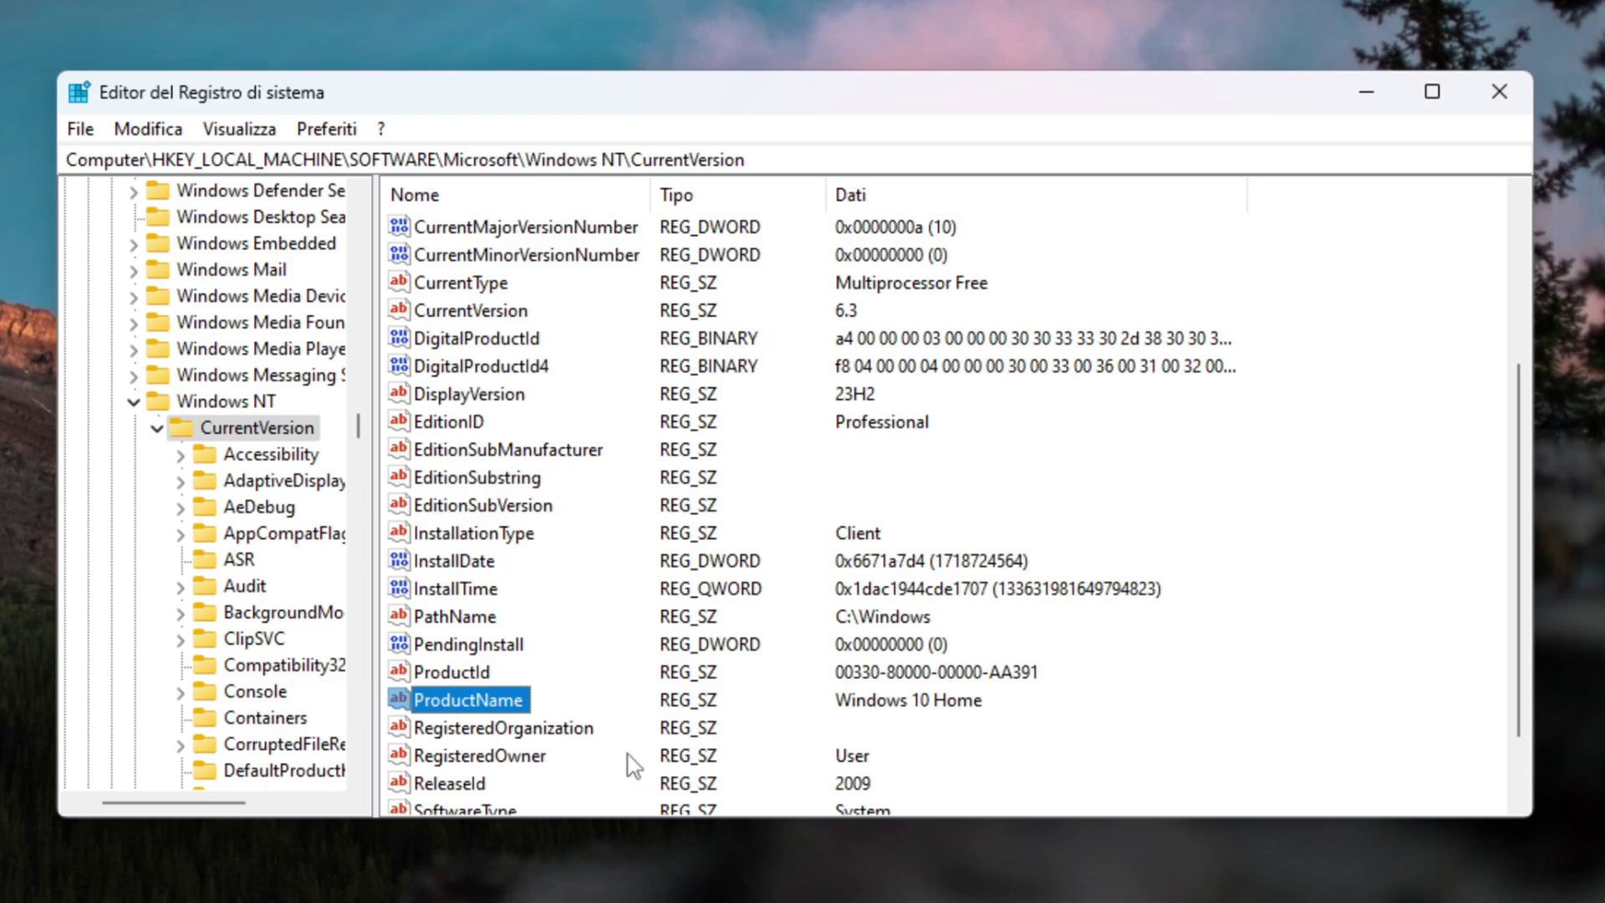
Set the EditionID string of the CurrentVersion key to "Core" and close the Registry Editor.
{"action": "scroll", "coordinate": [777, 732], "scroll_direction": "down", "scroll_amount": 1}
{"action": "scroll", "coordinate": [783, 730], "scroll_direction": "up", "scroll_amount": 1}
{"action": "double_click", "coordinate": [450, 421]}
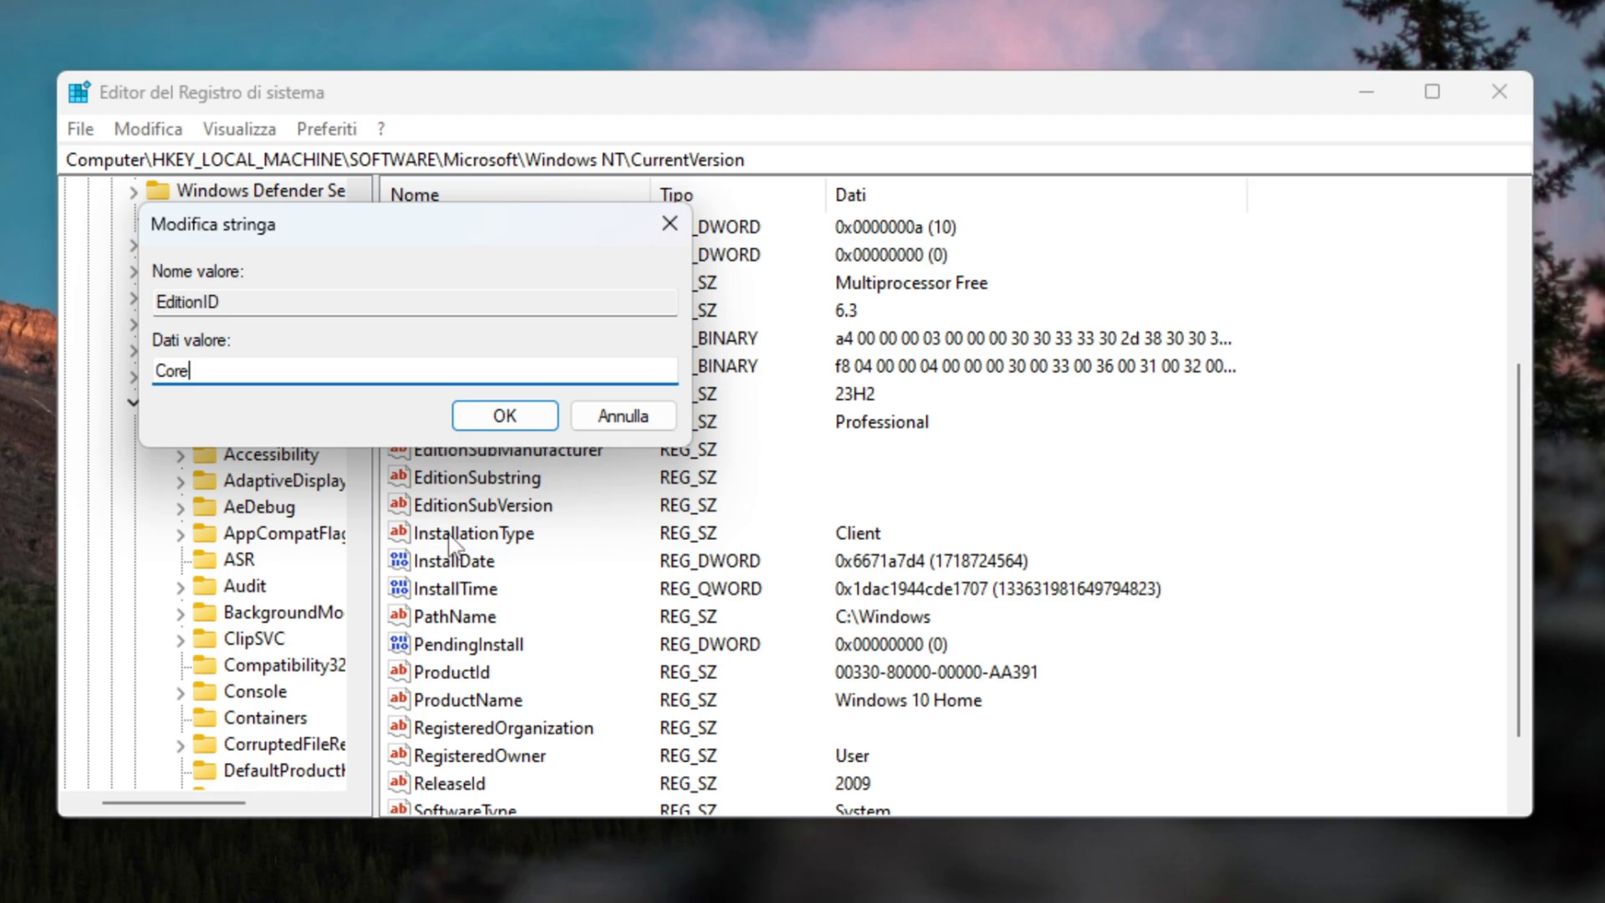
{"action": "left_click", "coordinate": [504, 415]}
{"action": "scroll", "coordinate": [305, 372], "scroll_direction": "up", "scroll_amount": 2}
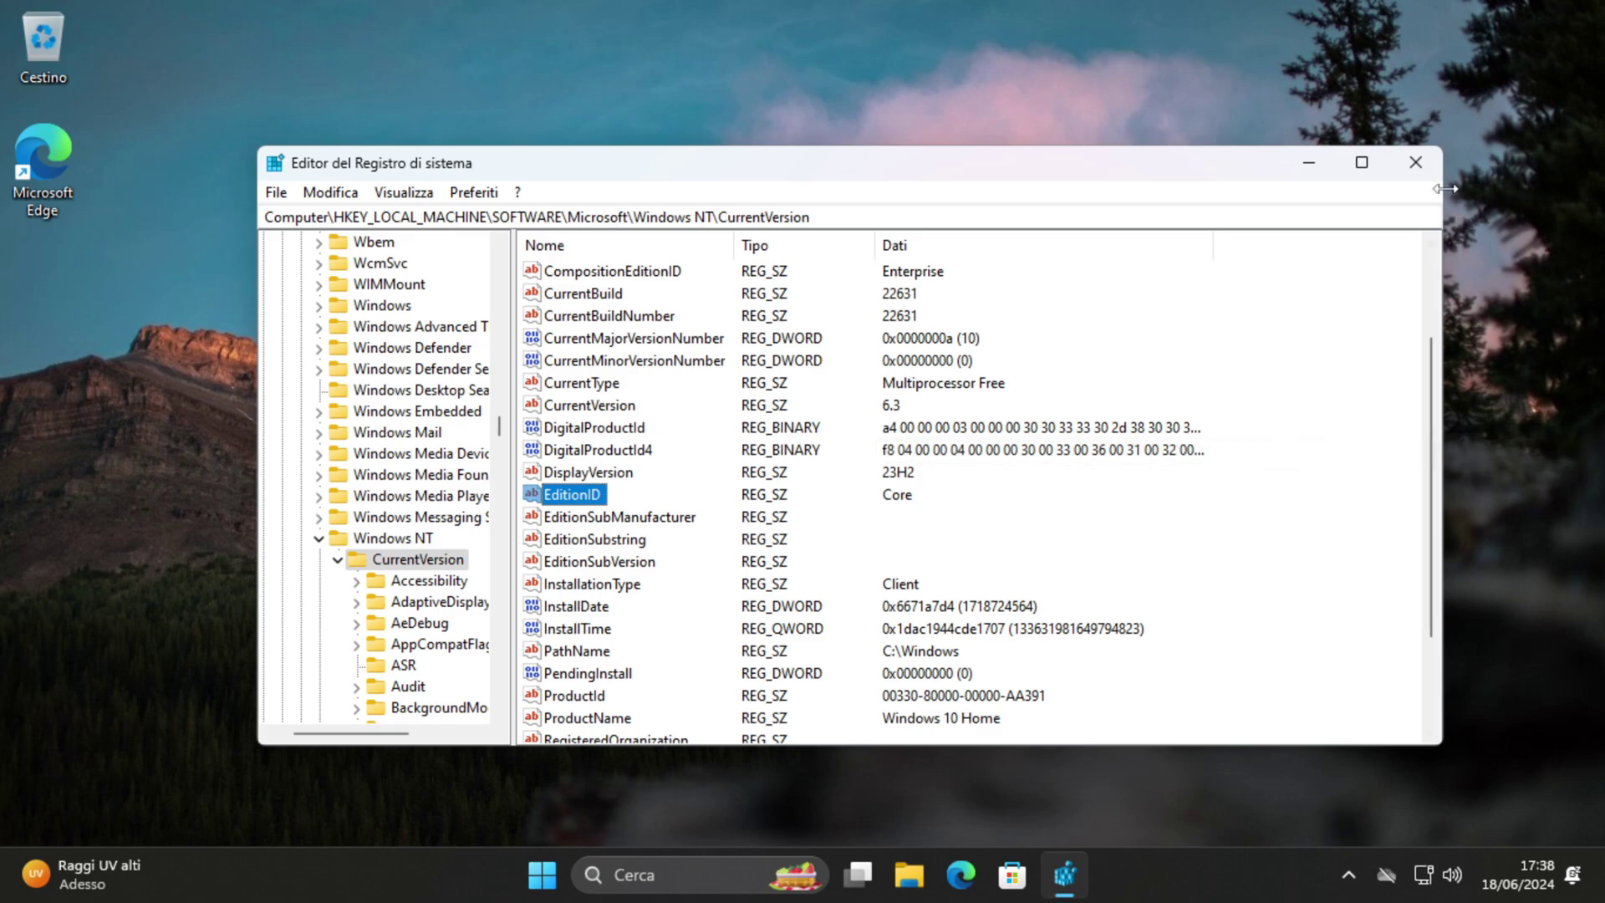
{"action": "left_click", "coordinate": [1417, 171]}
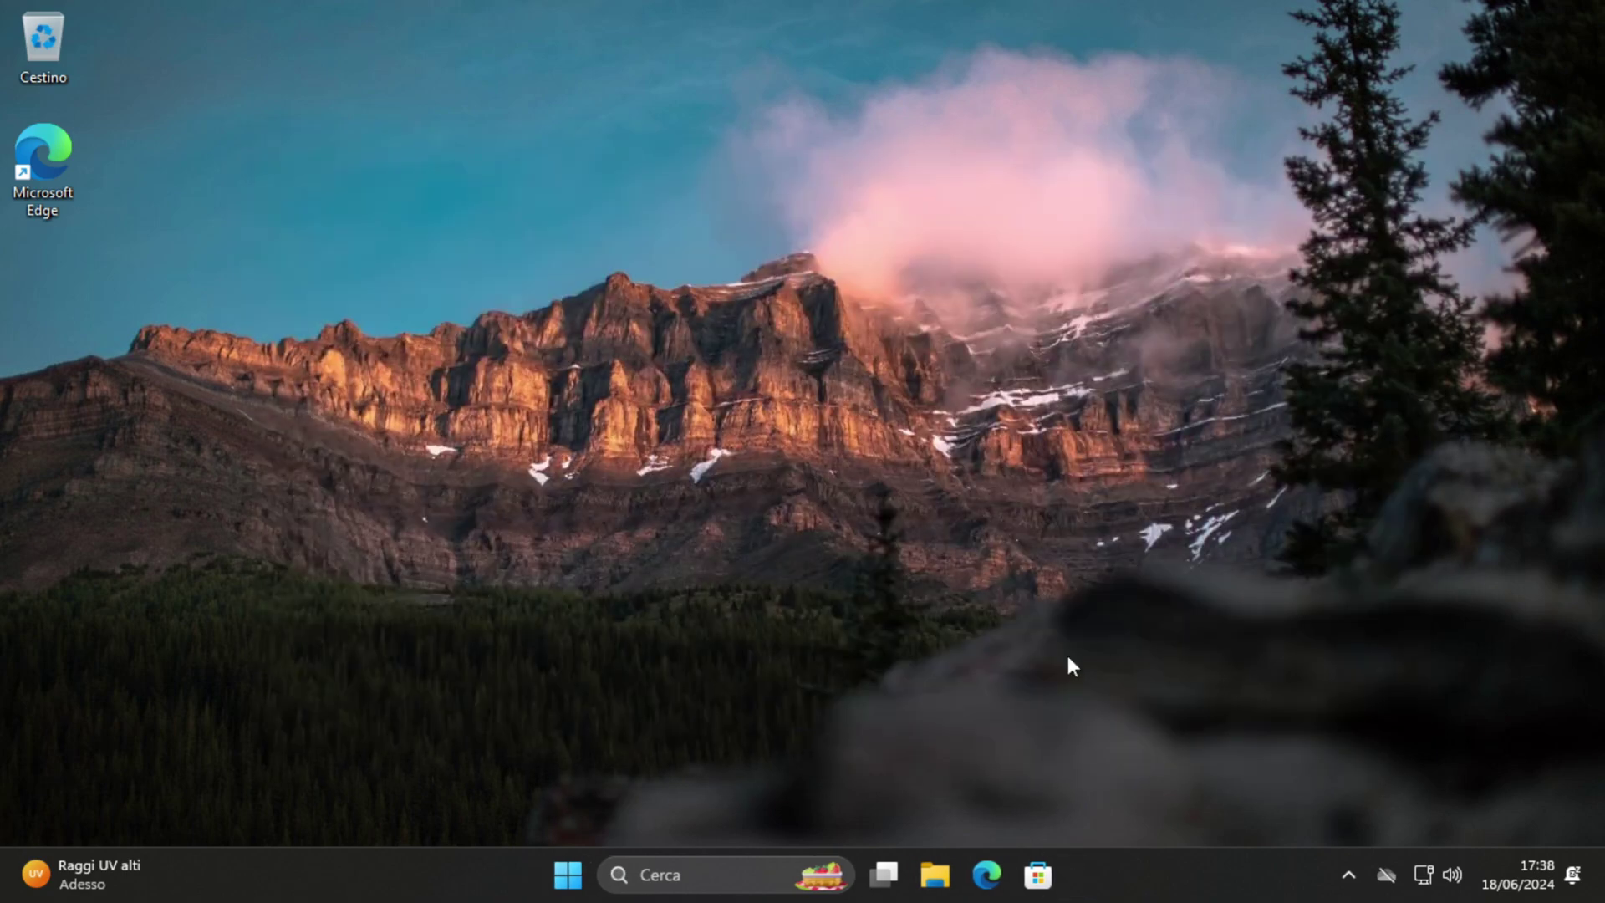
Switch to Microsoft Edge, search the web for "Download Windows 11" and open Microsoft's official download page.
{"action": "left_click", "coordinate": [975, 857]}
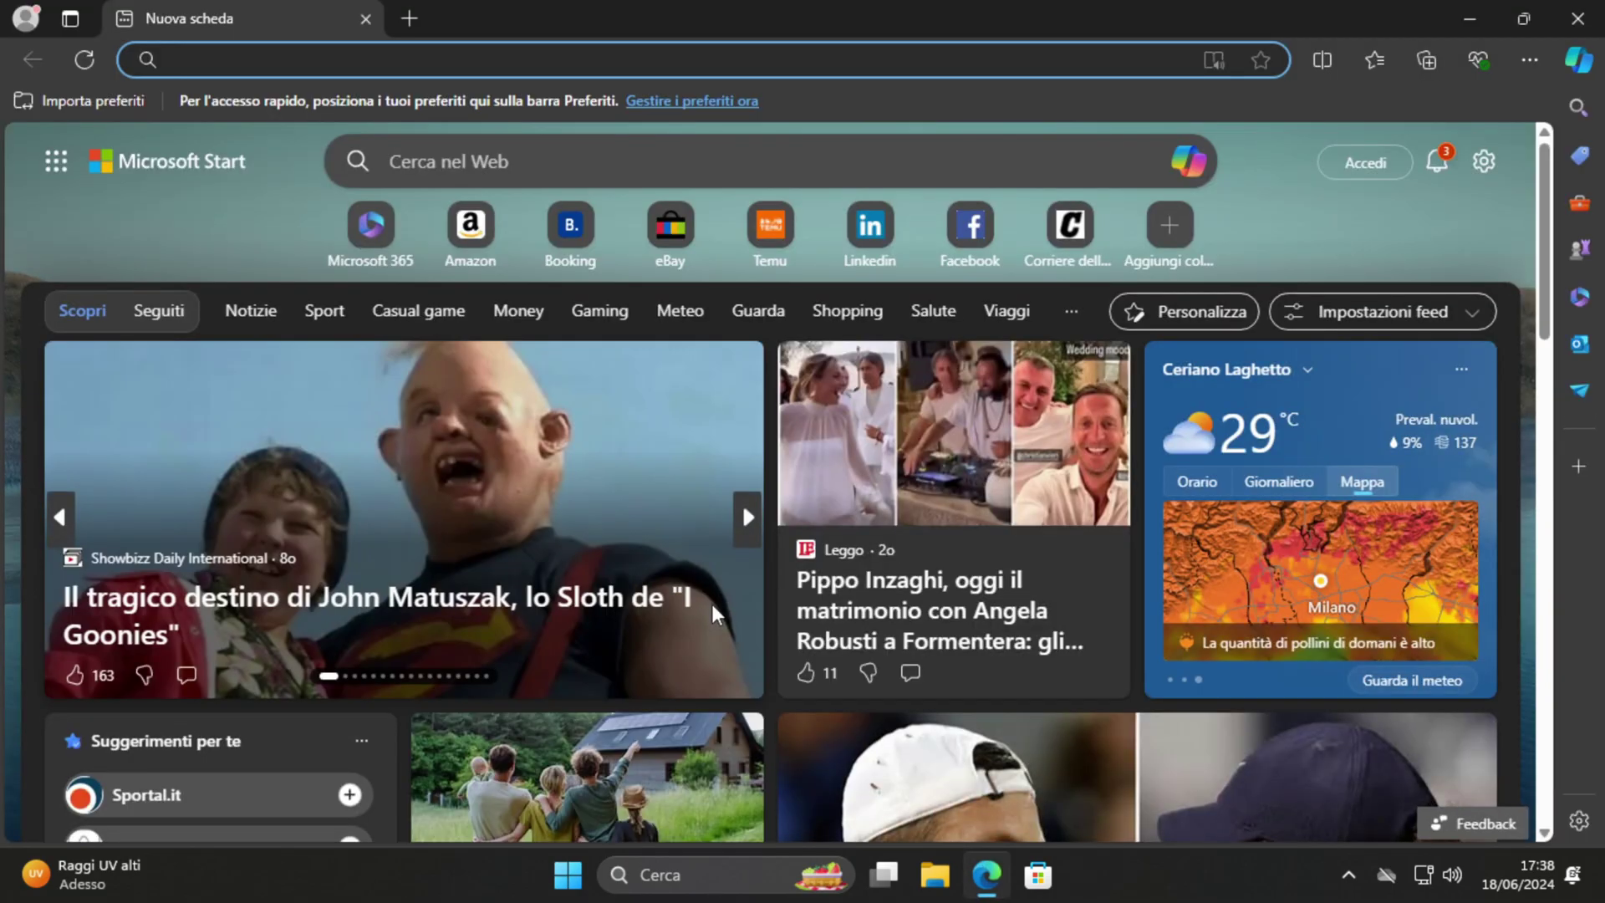
{"action": "type", "text": "Download Windows 11"}
{"action": "key", "text": "Return"}
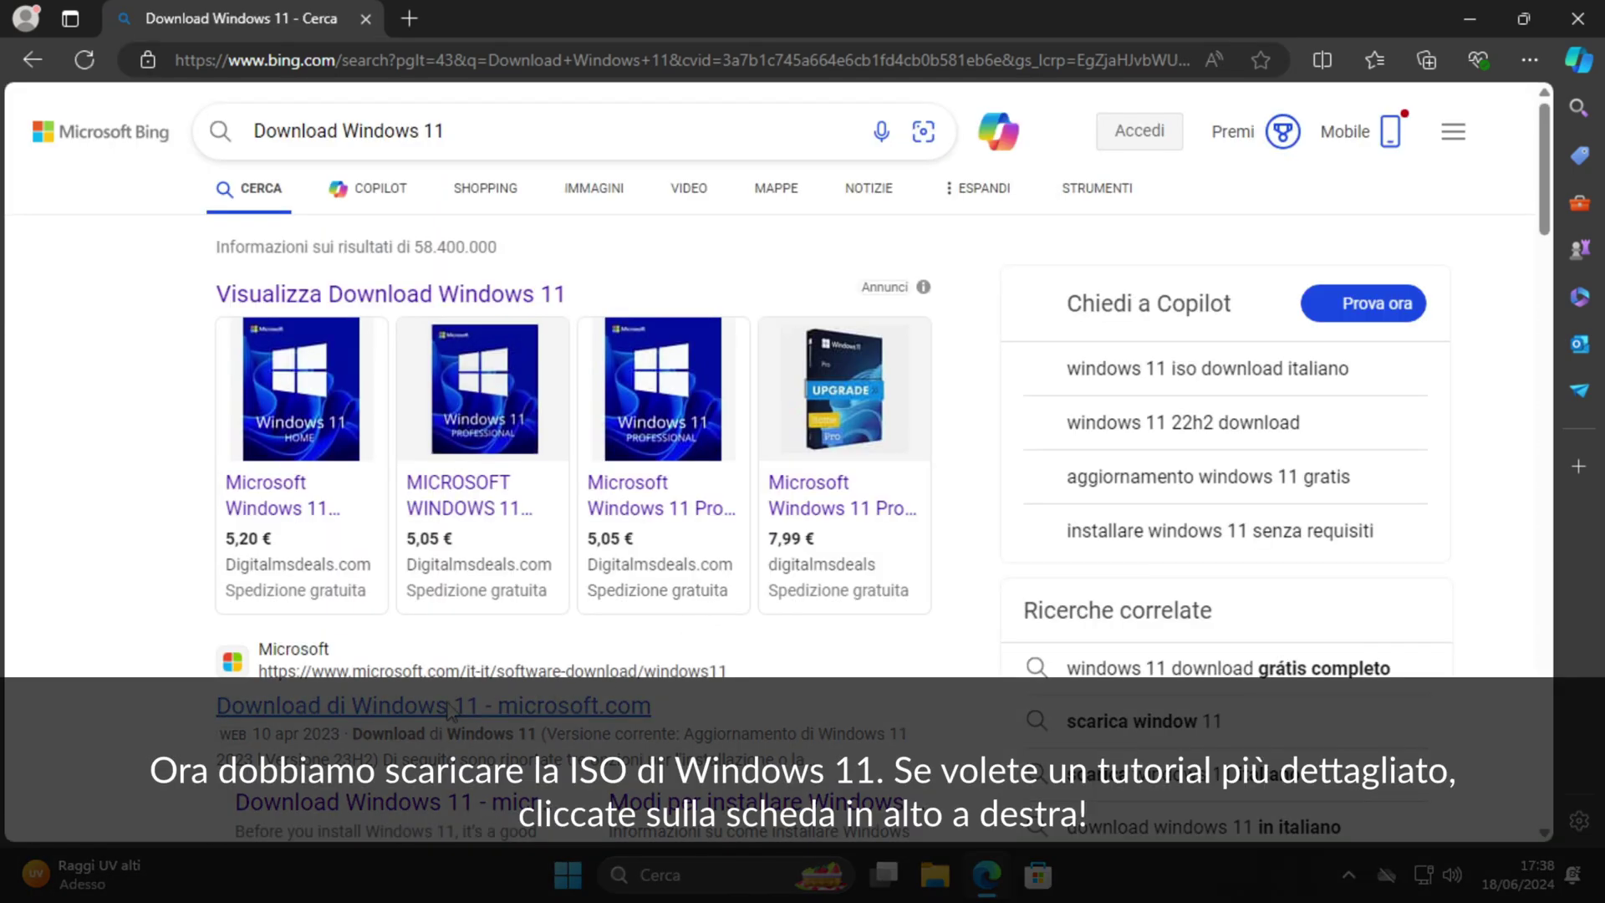
{"action": "left_click", "coordinate": [451, 709]}
Select "Windows 11 (multi-edition ISO)" in the disk image (ISO) section and submit the download choice.
{"action": "scroll", "coordinate": [719, 448], "scroll_direction": "down", "scroll_amount": 15}
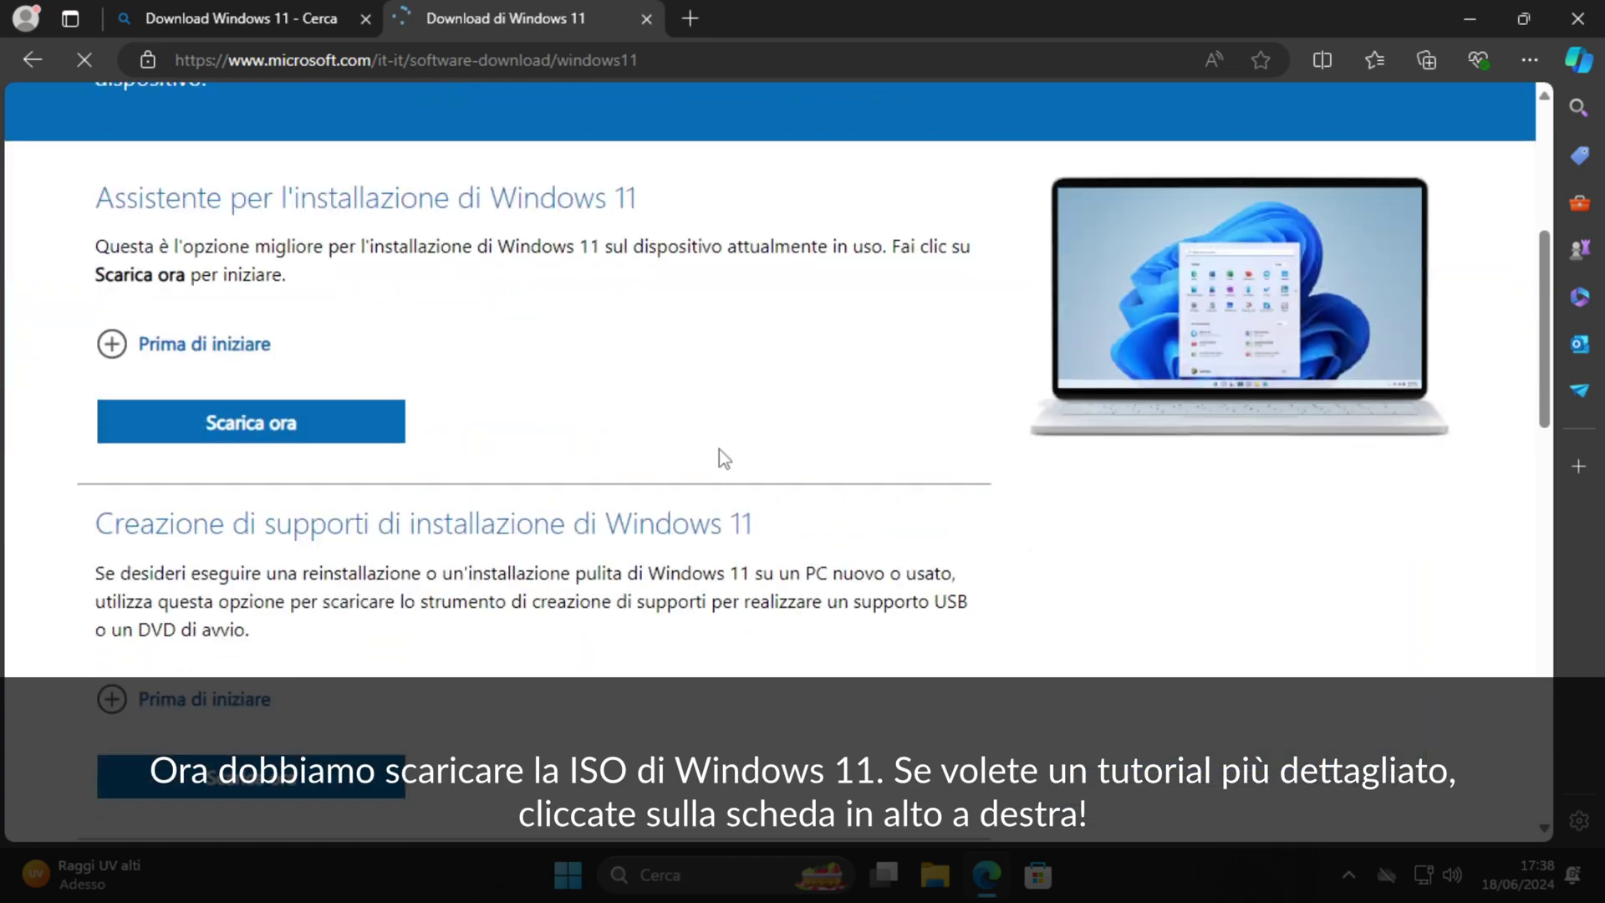
{"action": "left_click_drag", "start_coordinate": [101, 305], "coordinate": [839, 308]}
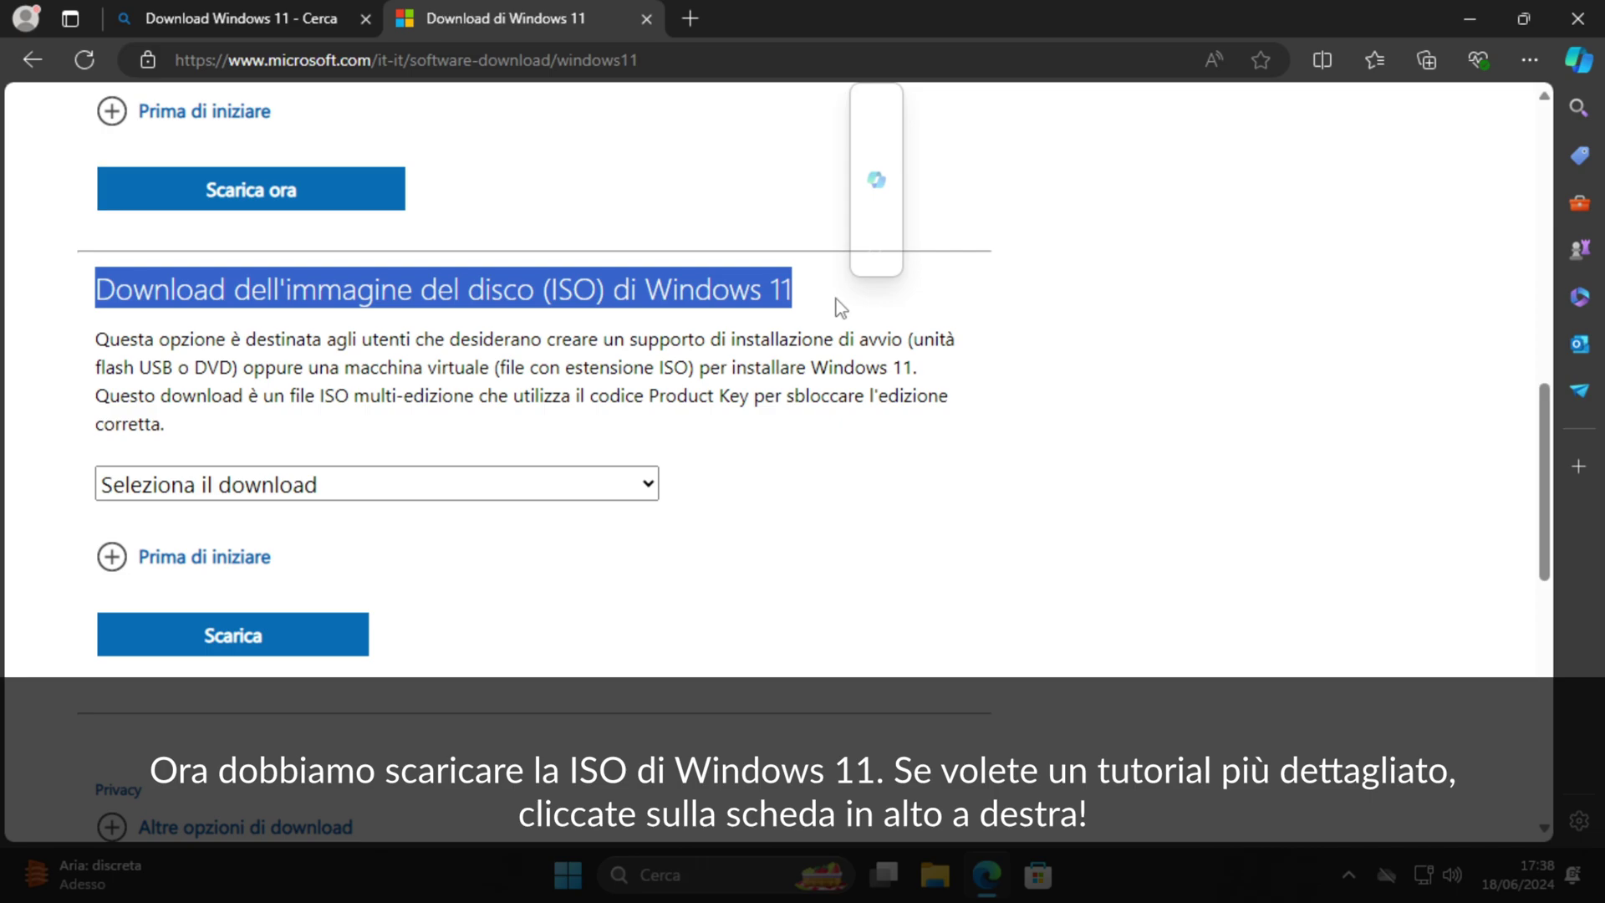
{"action": "left_click", "coordinate": [776, 386]}
{"action": "left_click", "coordinate": [434, 474]}
{"action": "left_click", "coordinate": [385, 556]}
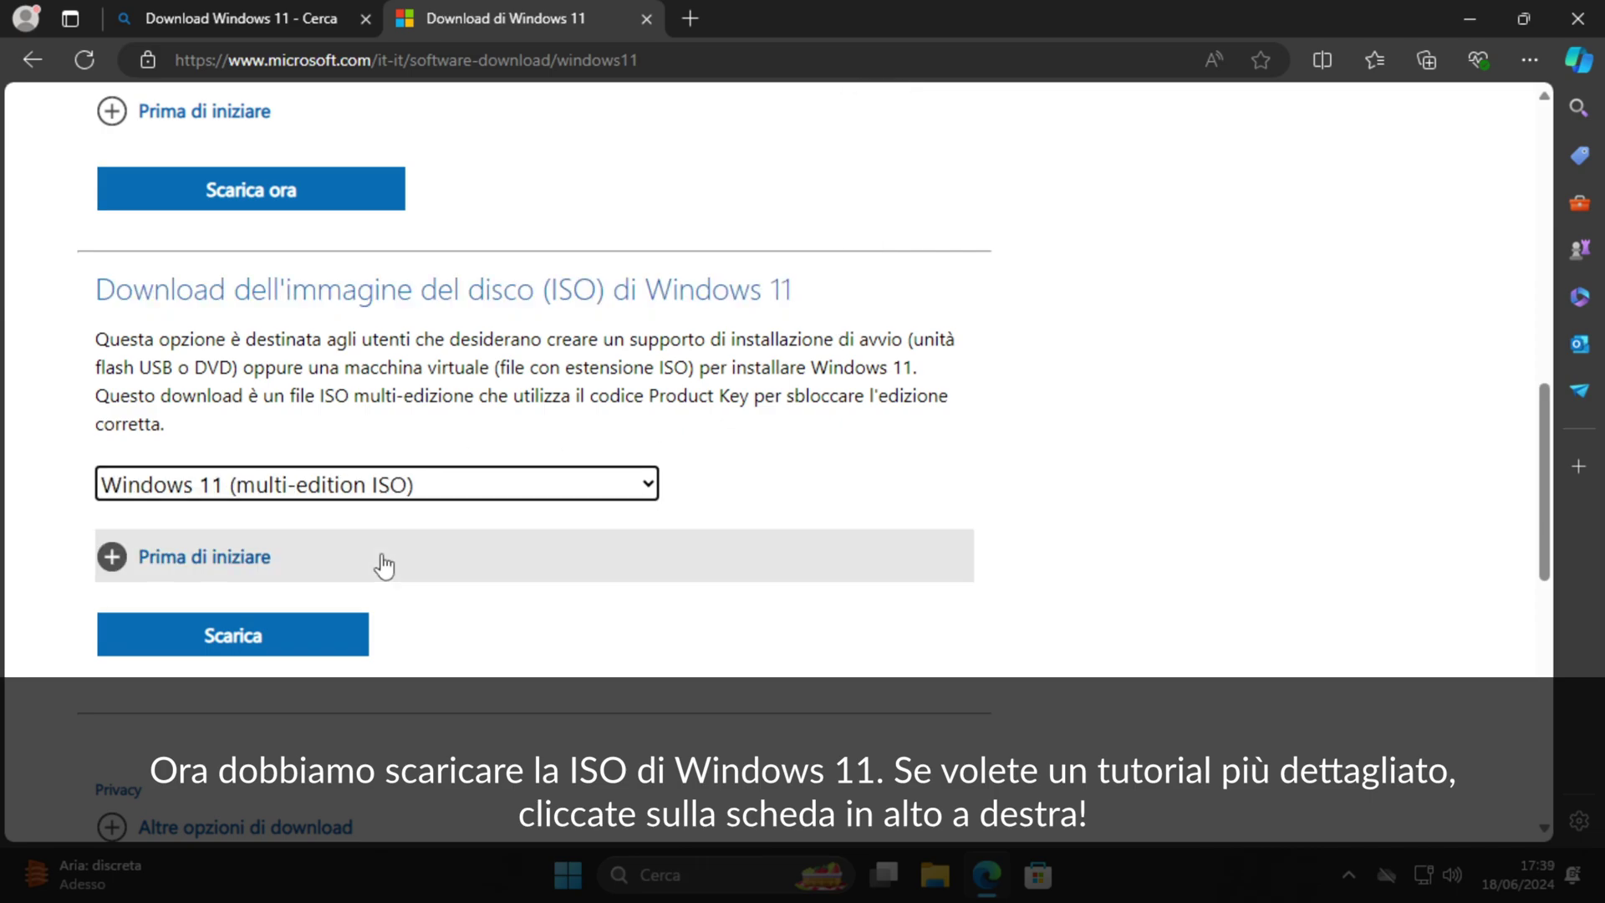
{"action": "scroll", "coordinate": [362, 556], "scroll_direction": "down", "scroll_amount": 3}
{"action": "left_click", "coordinate": [241, 402]}
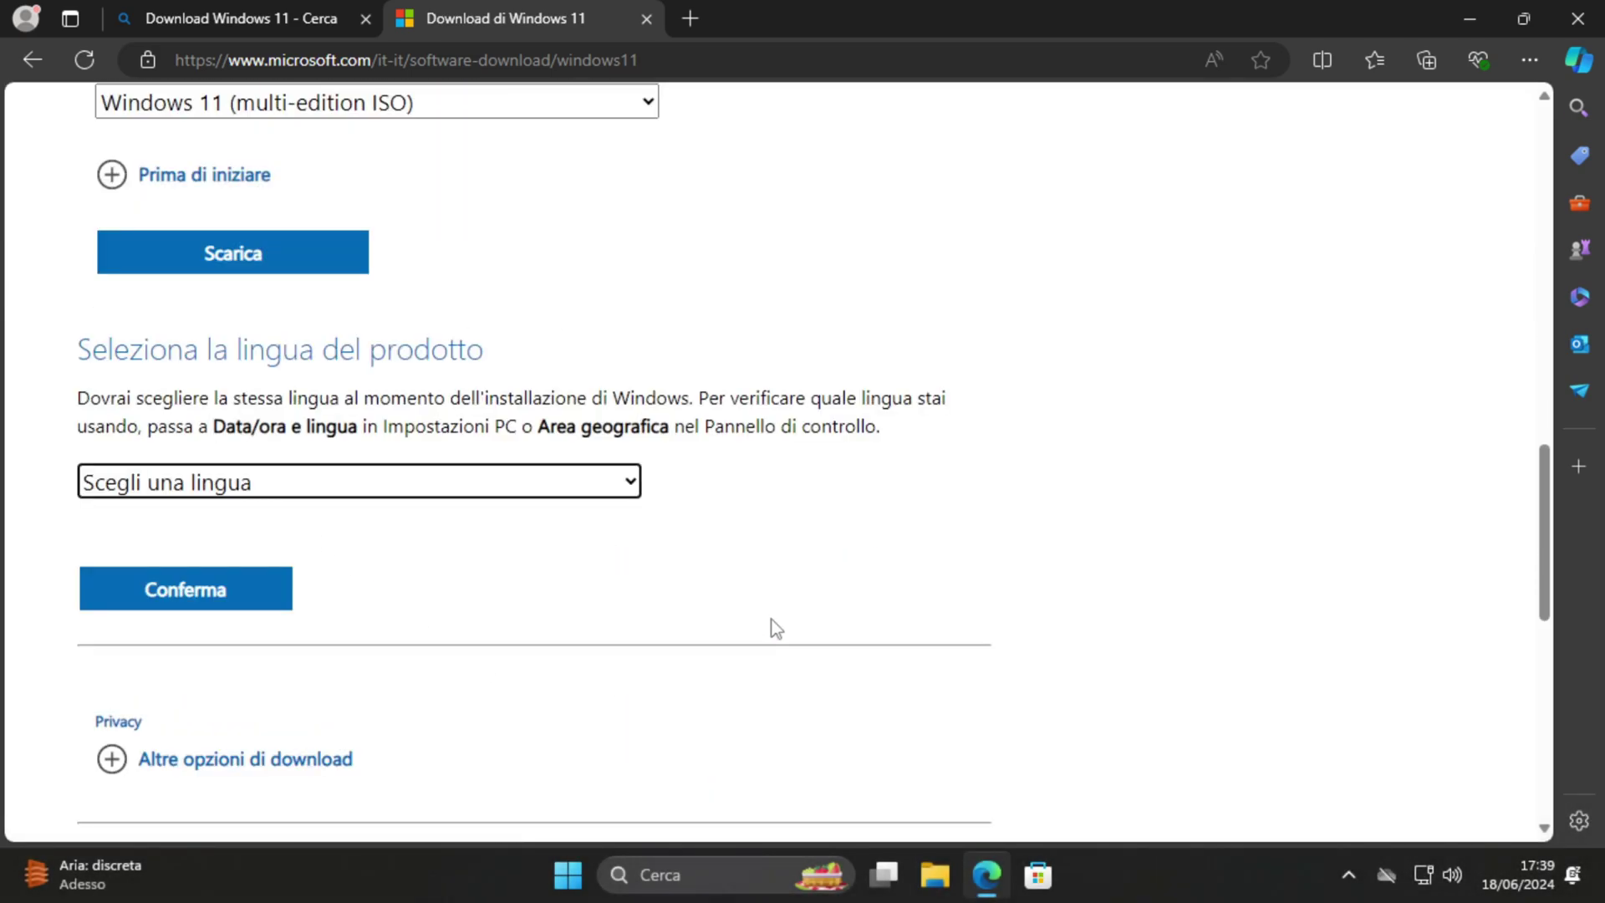
Choose Italiano as the product language and confirm it to generate the ISO download link.
{"action": "left_click", "coordinate": [308, 481]}
{"action": "type", "text": "ita"}
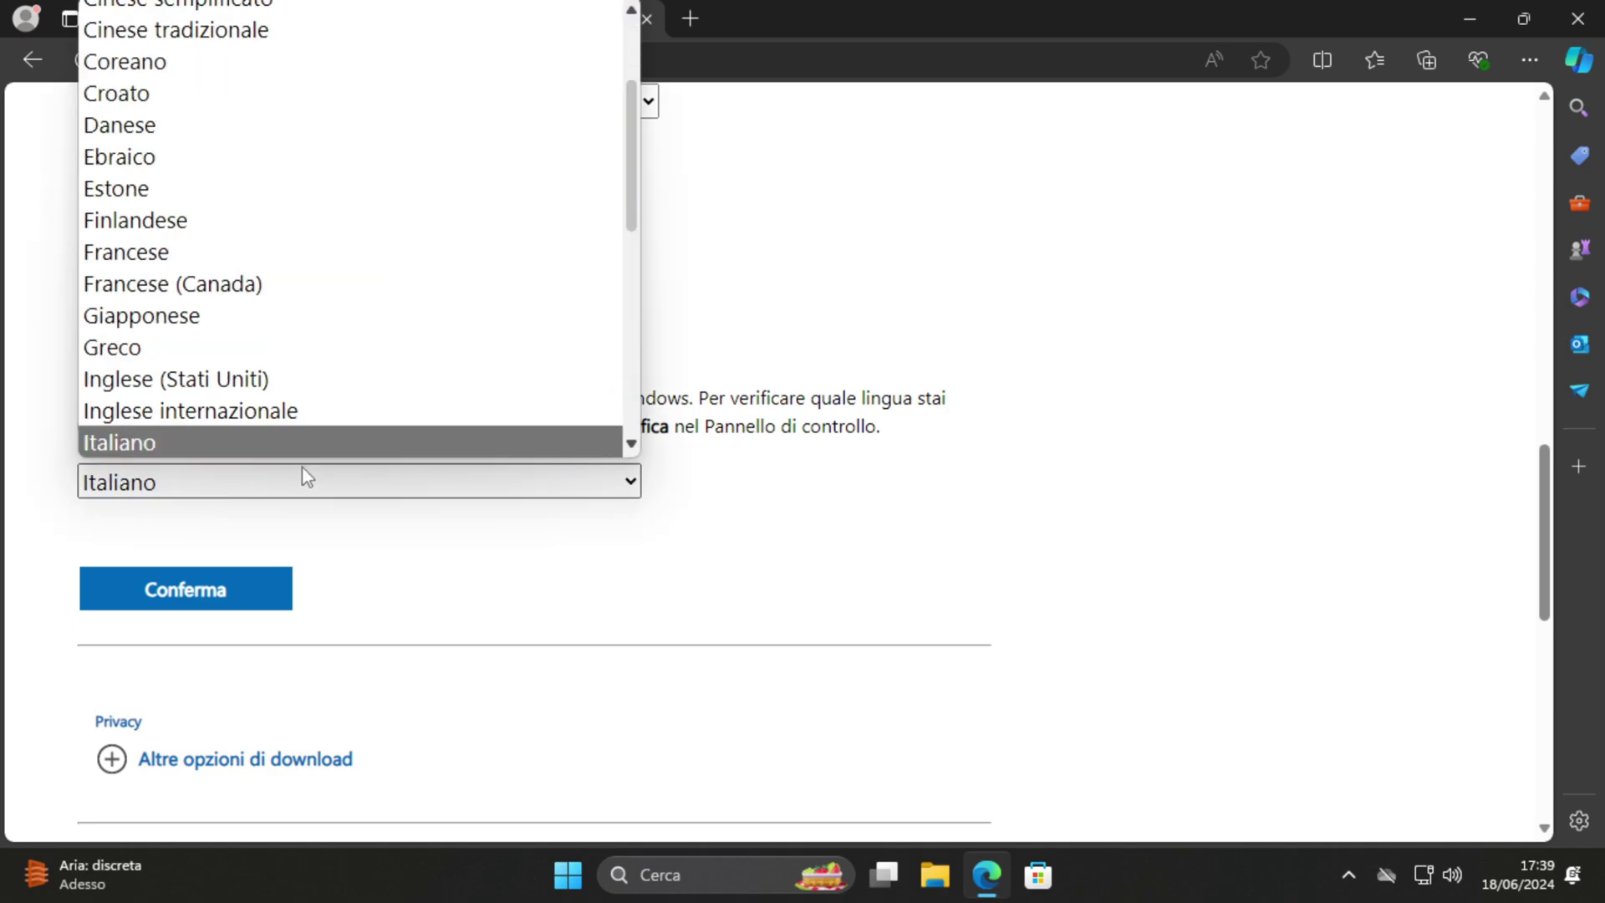
{"action": "key", "text": "Return"}
{"action": "scroll", "coordinate": [301, 472], "scroll_direction": "down", "scroll_amount": 1}
{"action": "left_click", "coordinate": [222, 465]}
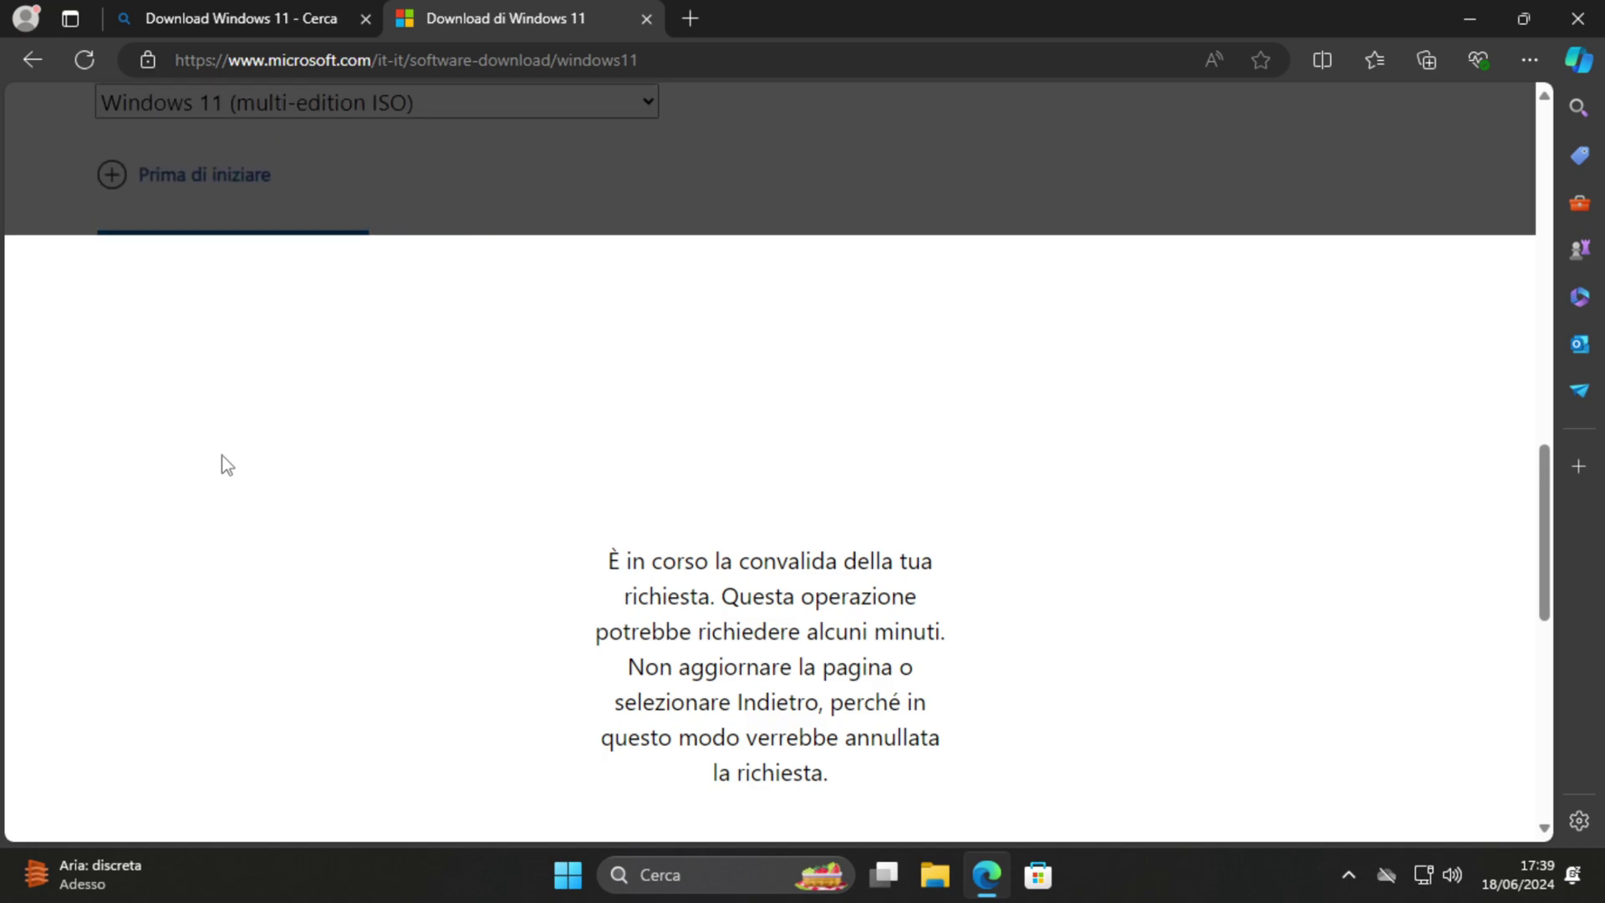
{"action": "scroll", "coordinate": [215, 469], "scroll_direction": "down", "scroll_amount": 1}
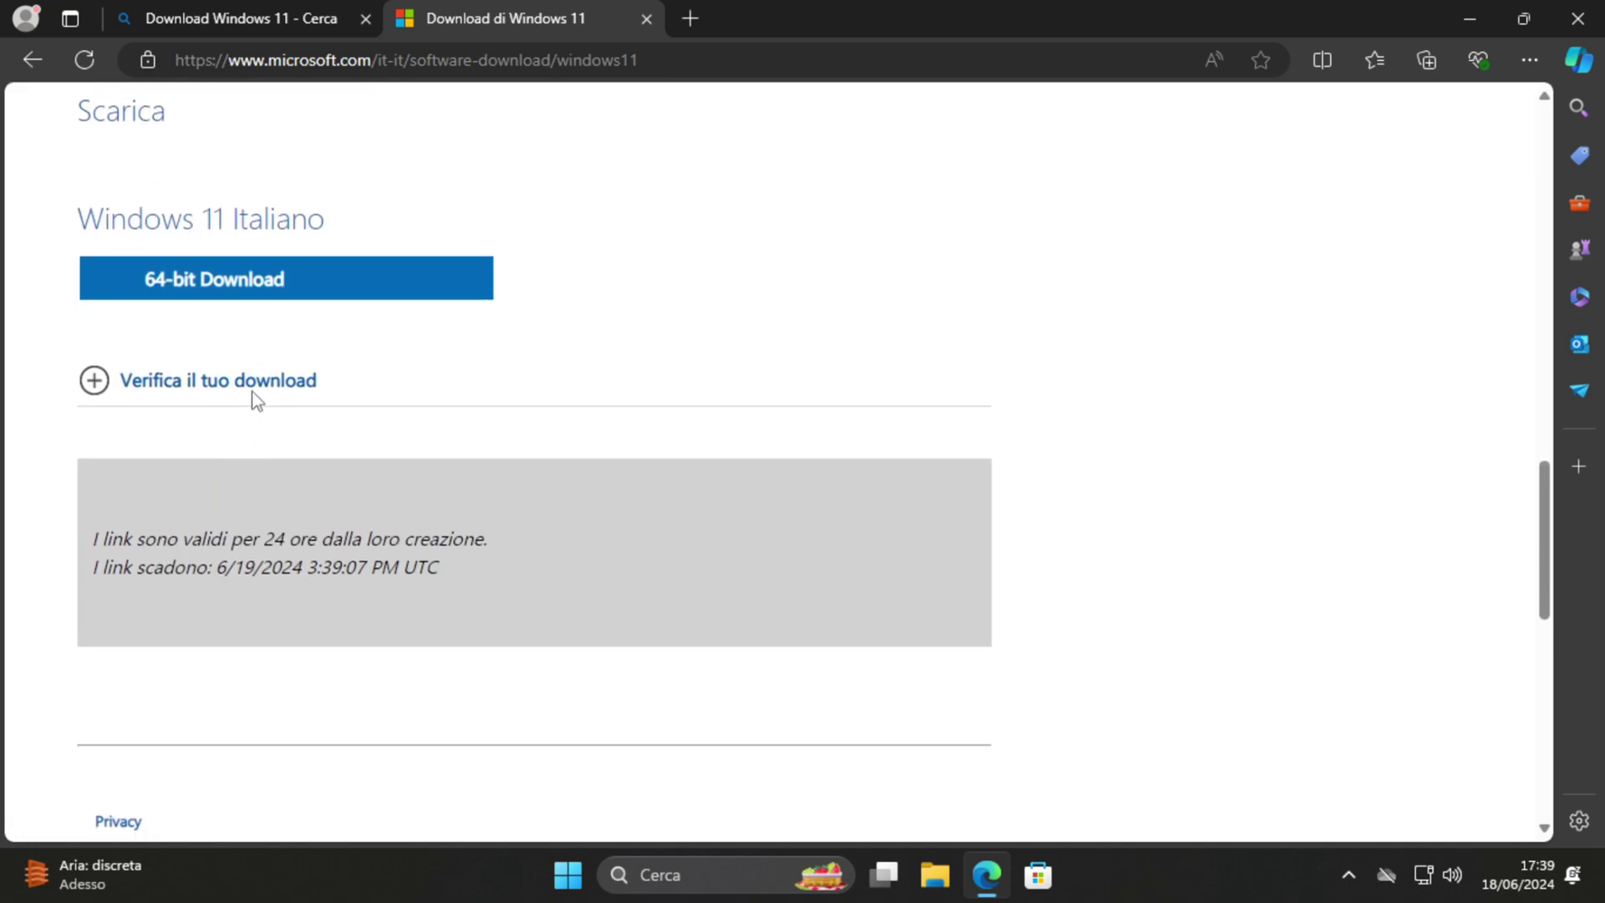
Start the 64-bit download of the Windows 11 Italiano ISO, cancel it and close the browser.
{"action": "left_click_drag", "start_coordinate": [76, 218], "coordinate": [325, 219]}
{"action": "left_click", "coordinate": [64, 219]}
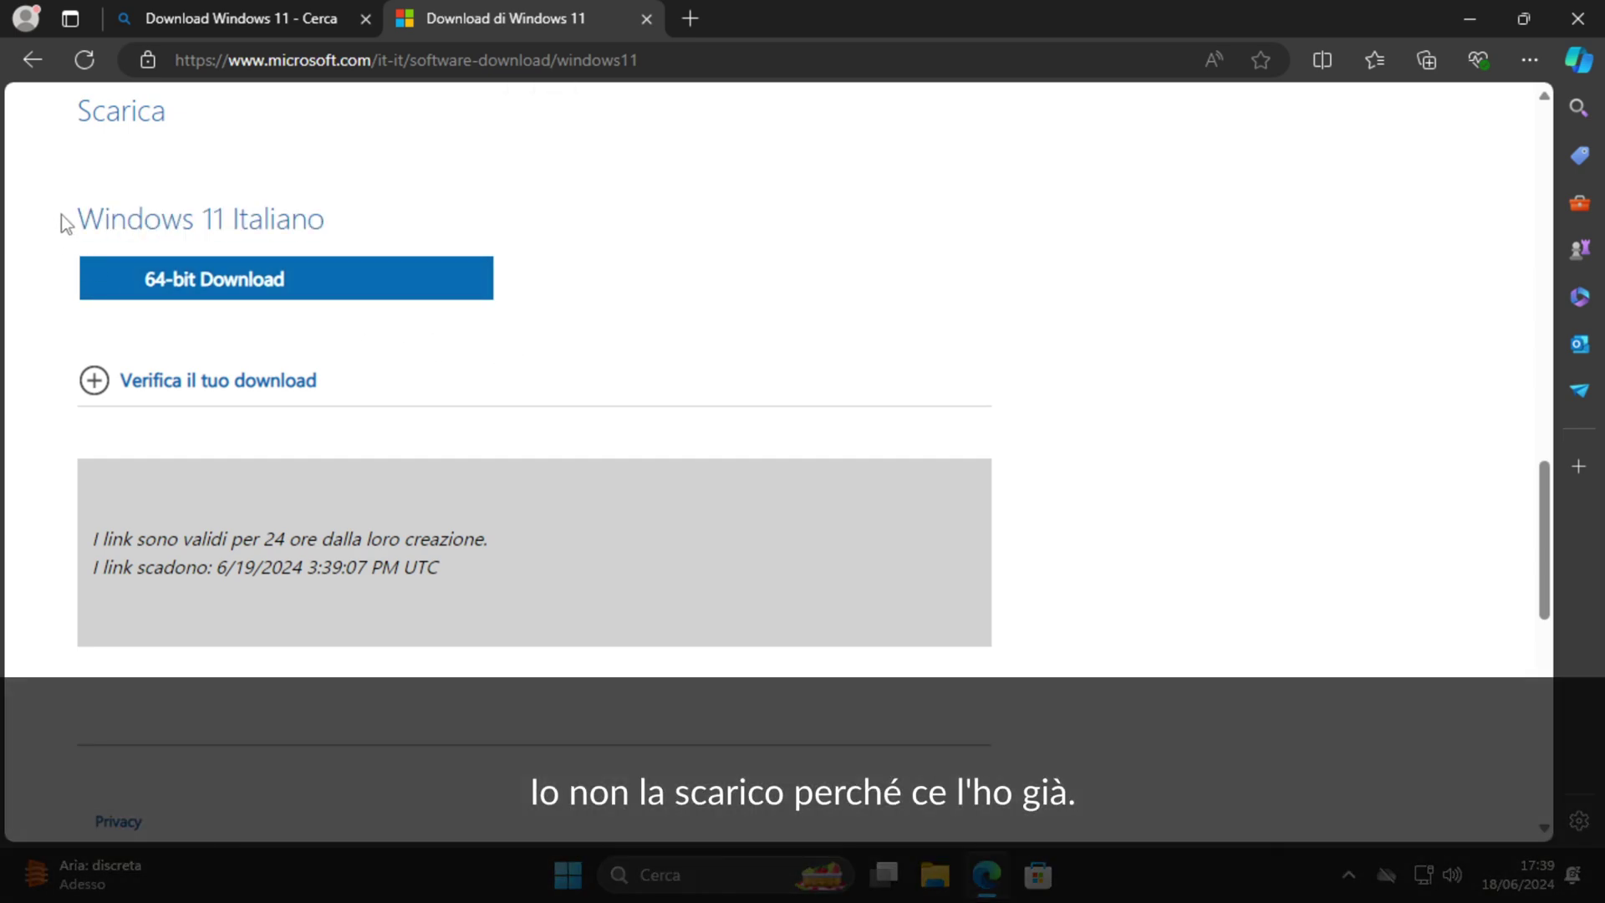
{"action": "left_click", "coordinate": [409, 286]}
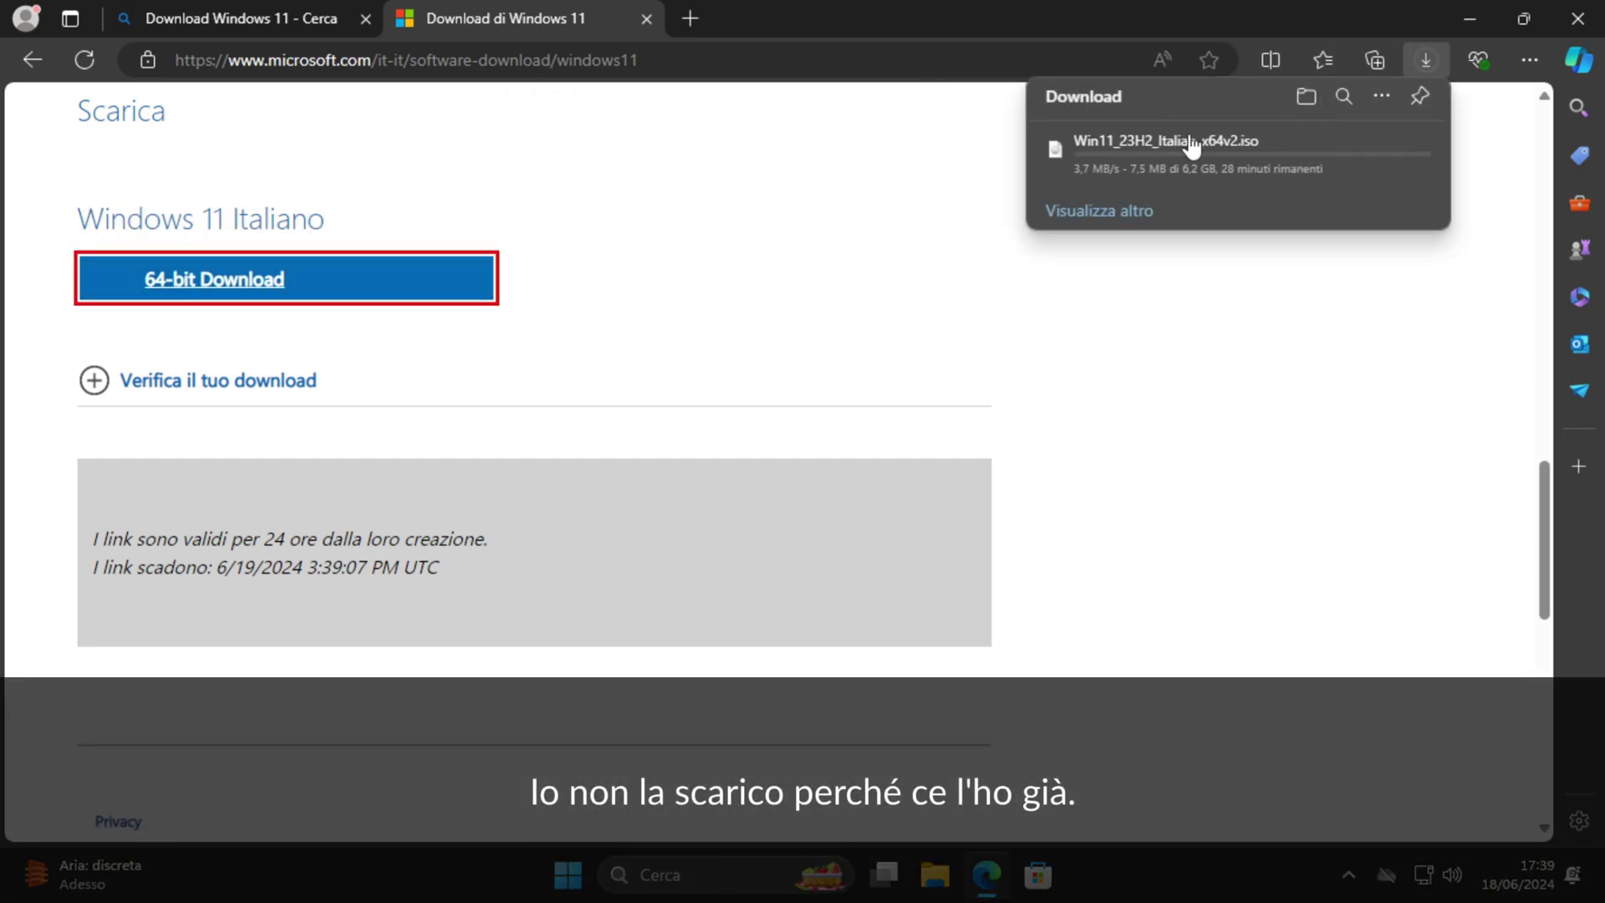
{"action": "mouse_move", "coordinate": [1314, 172]}
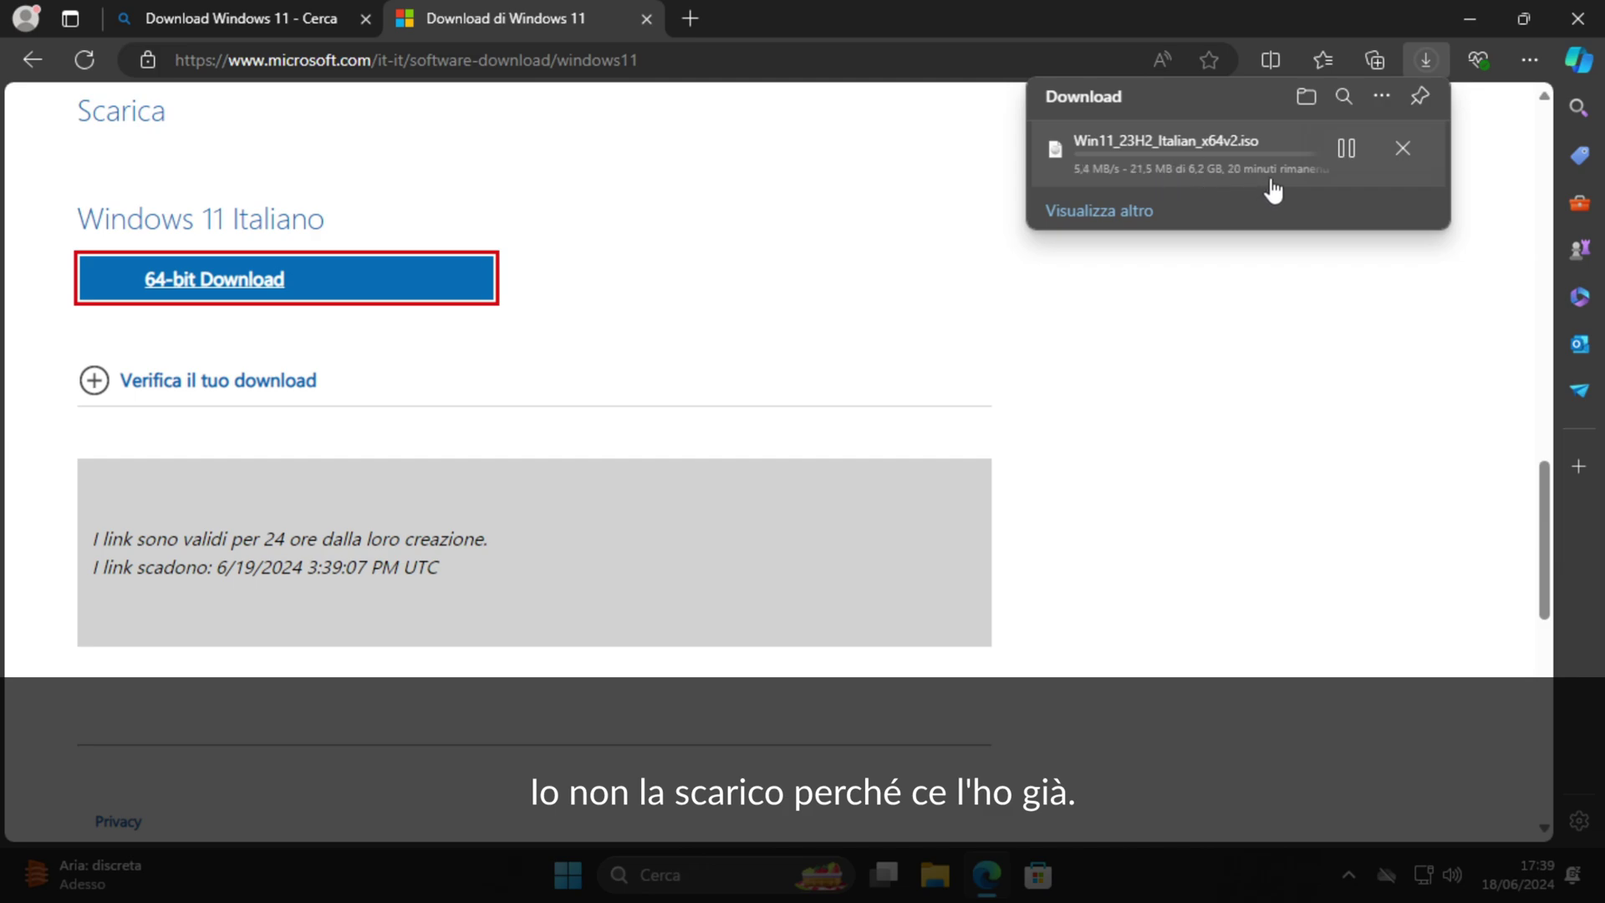
{"action": "left_click", "coordinate": [1402, 149]}
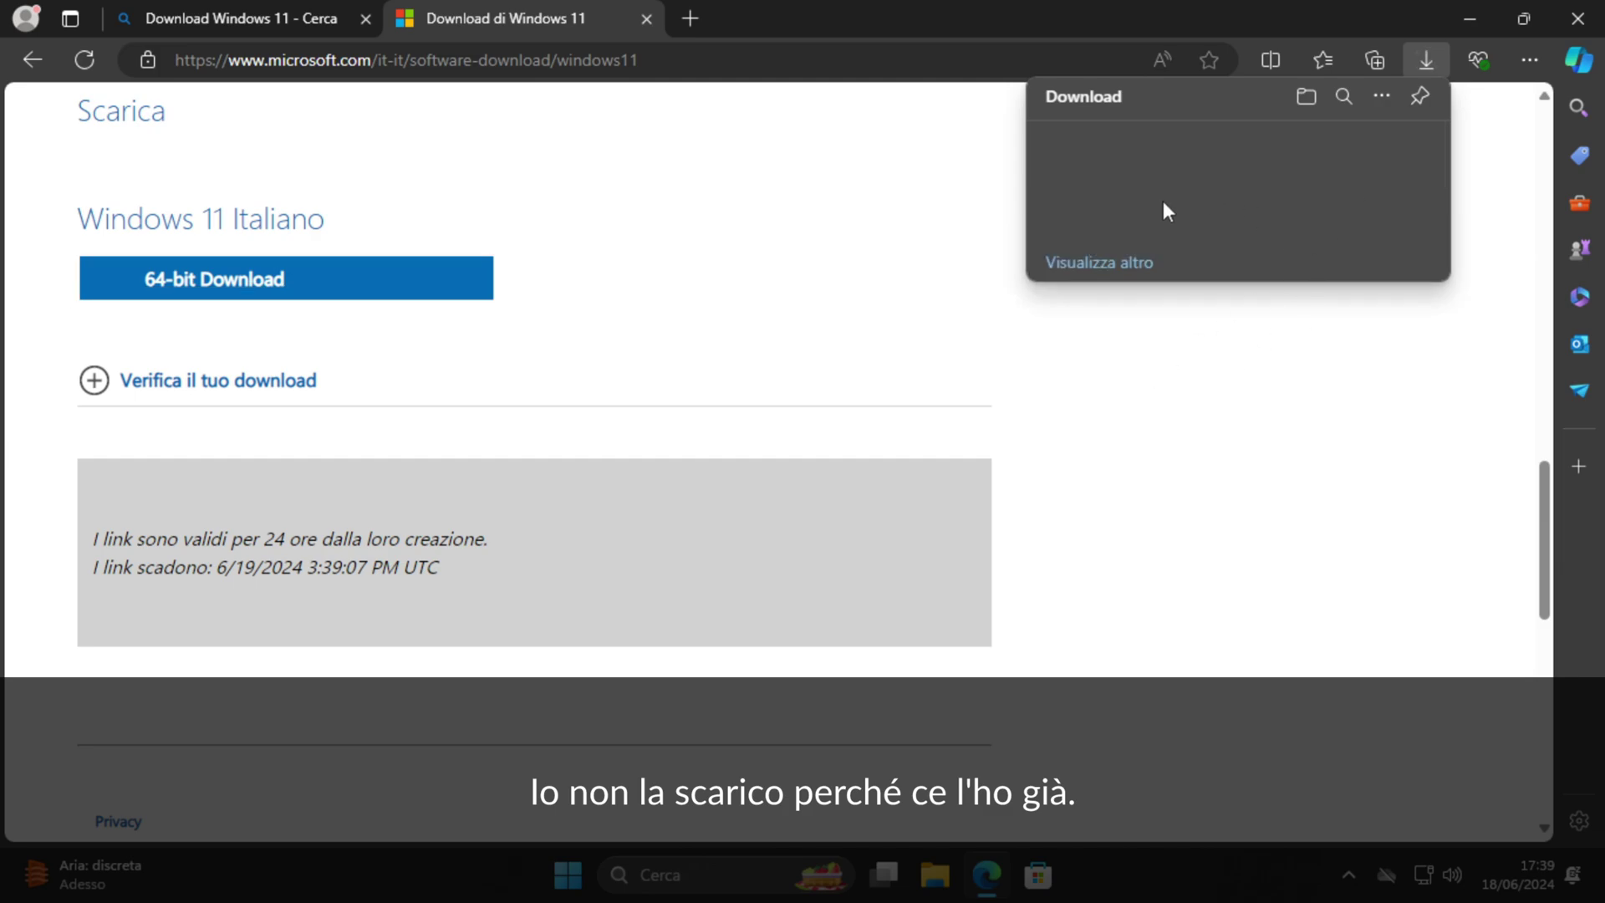
{"action": "key", "text": "alt+F4"}
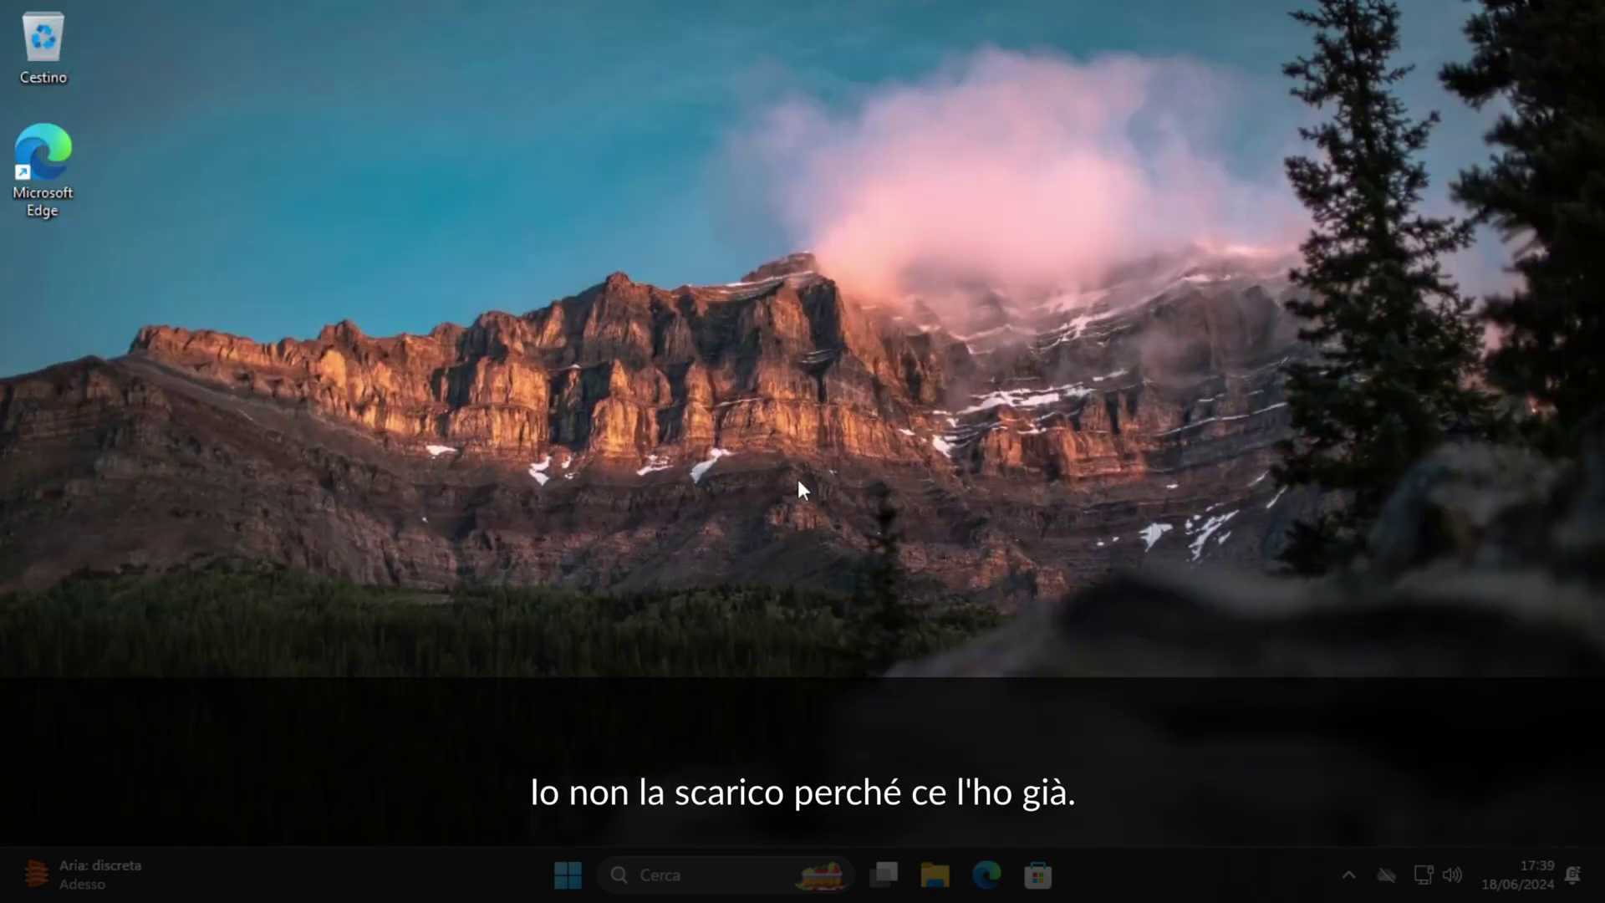
Switch to File Explorer and show the devices and drives of this PC.
{"action": "left_click", "coordinate": [934, 876]}
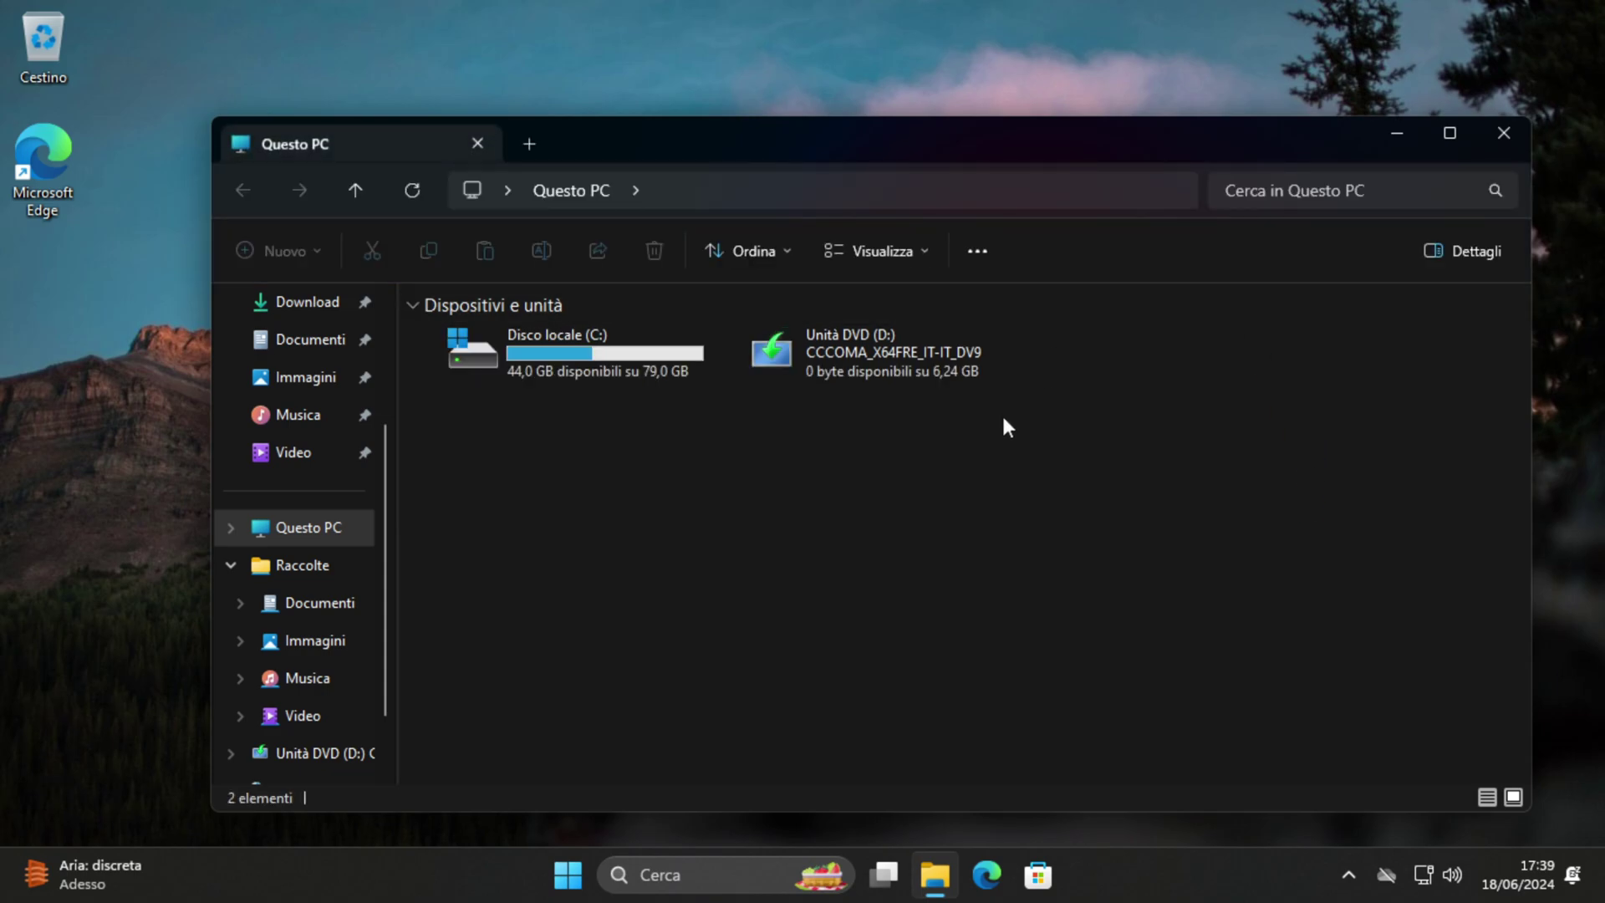
{"action": "left_click", "coordinate": [824, 356]}
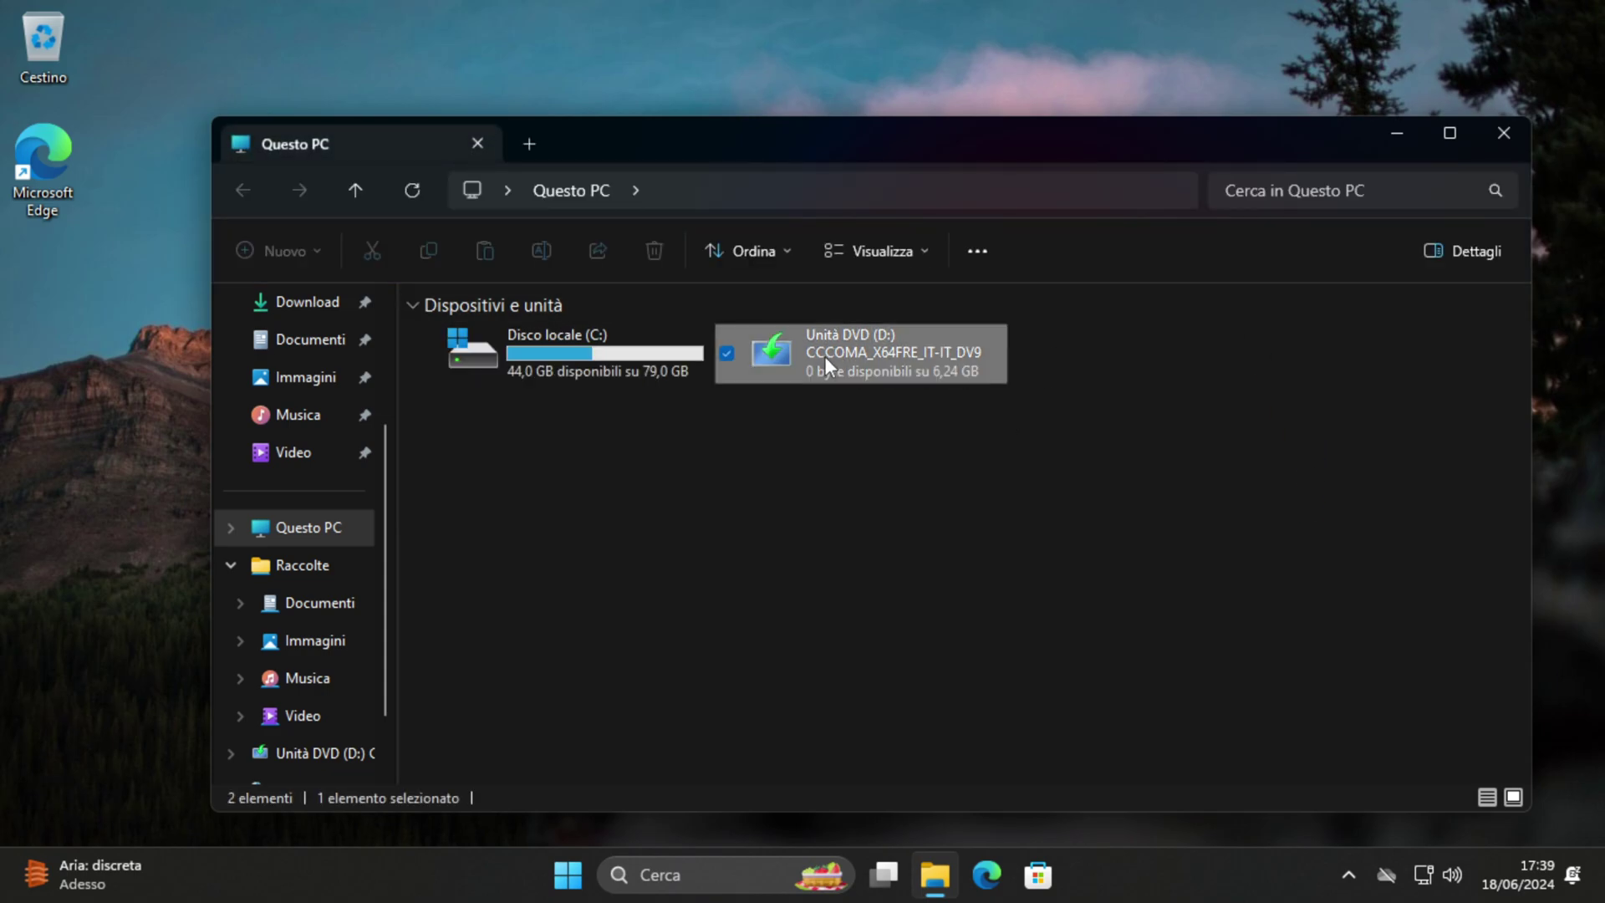
{"action": "right_click", "coordinate": [867, 366]}
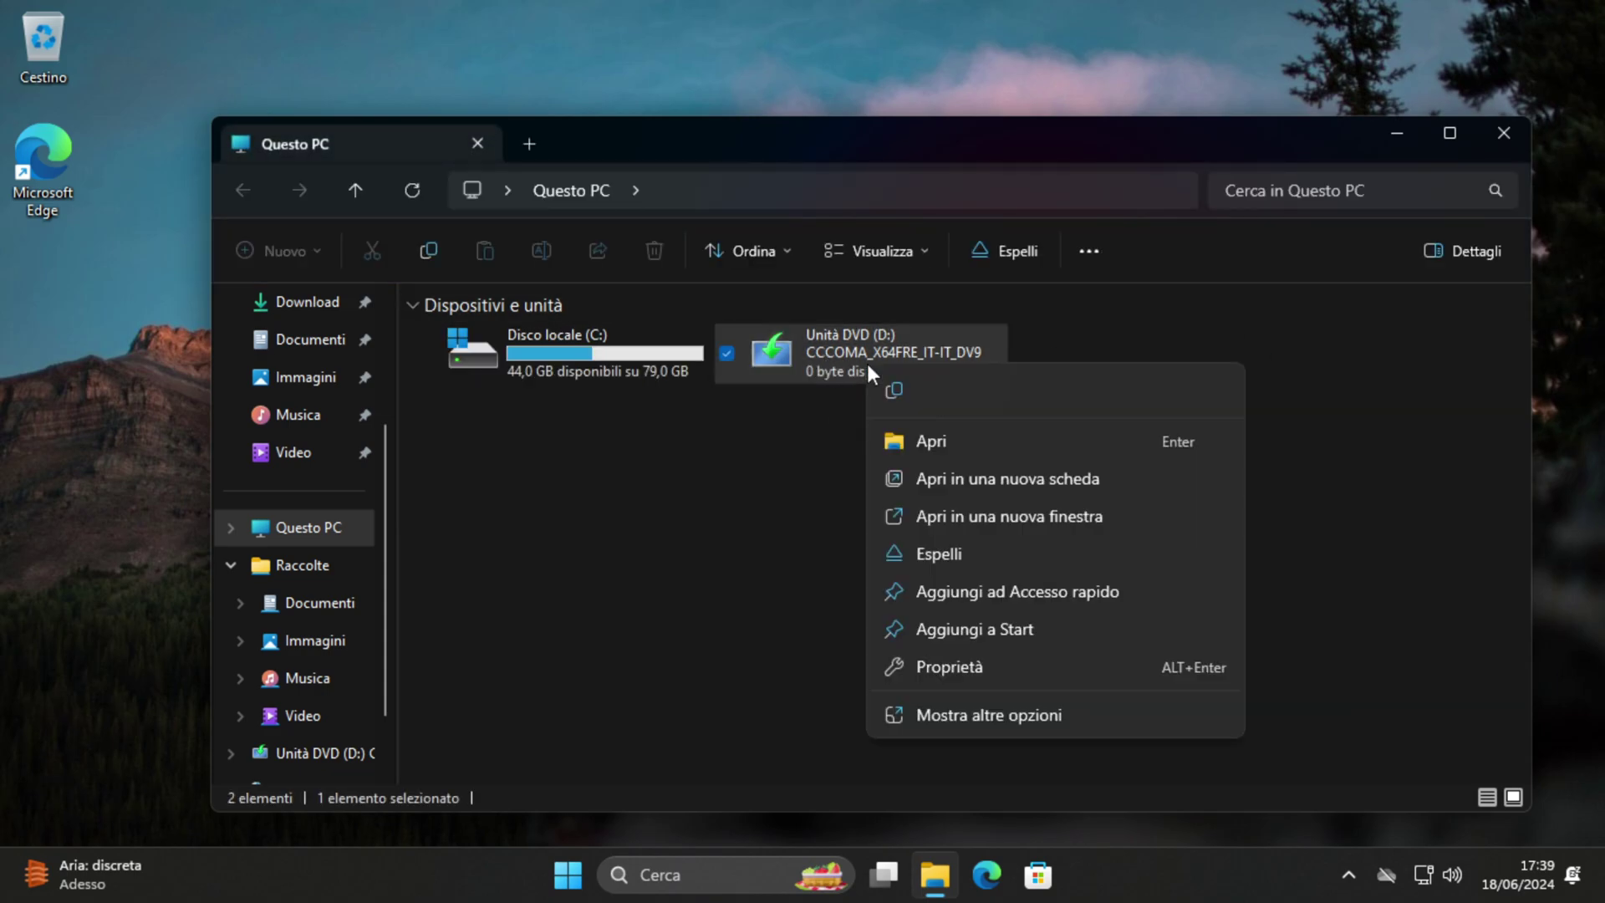
{"action": "left_click", "coordinate": [1035, 715]}
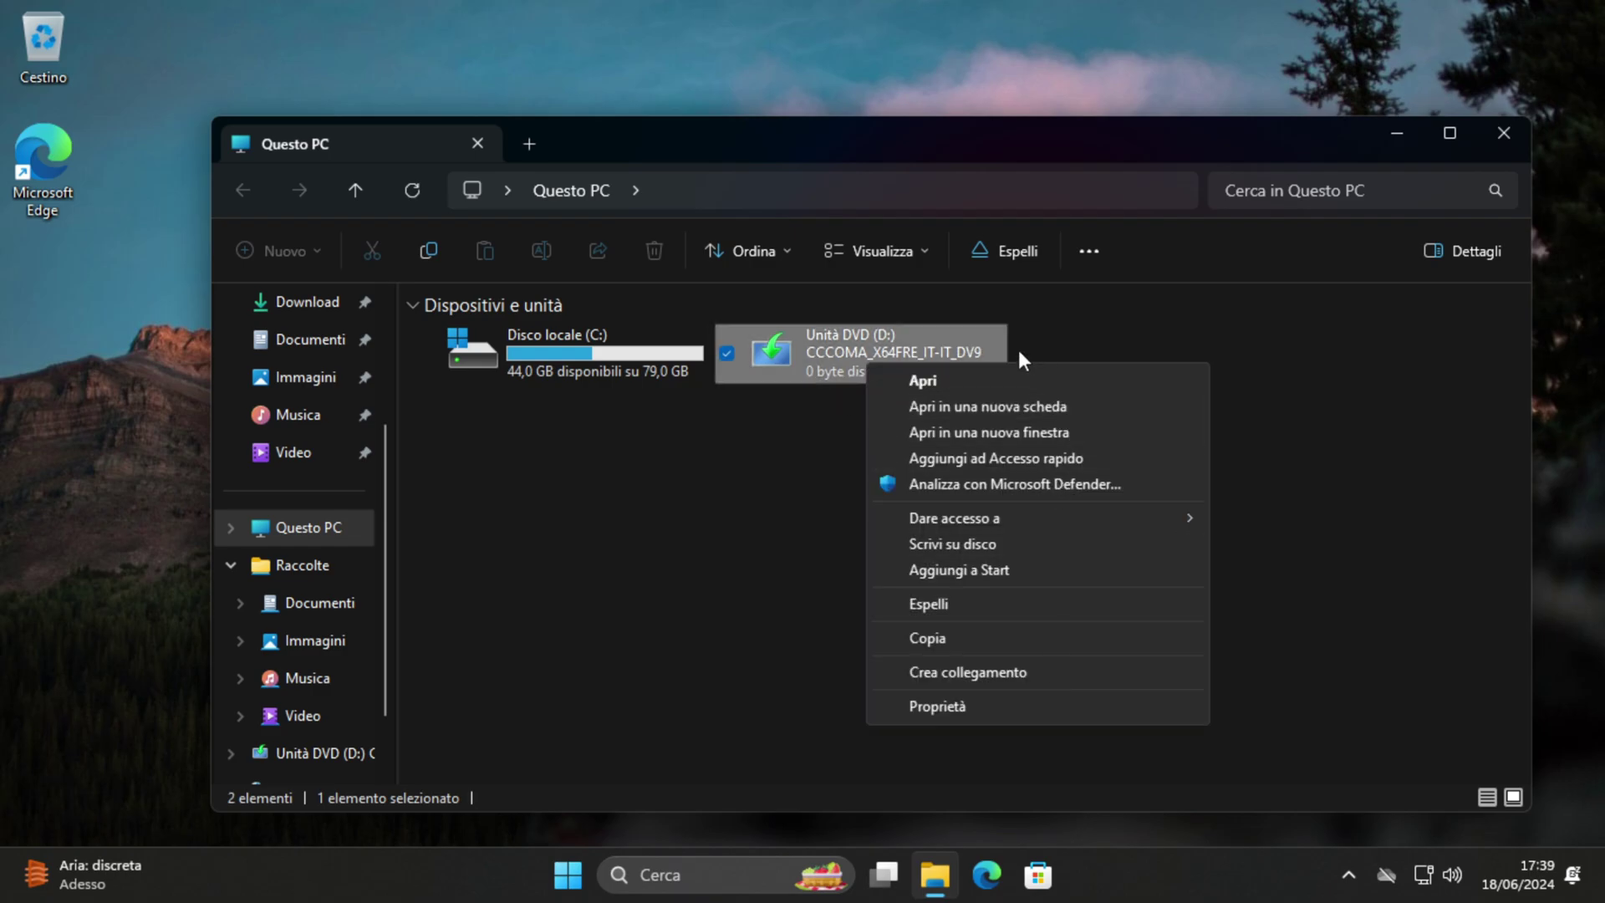
{"action": "left_click", "coordinate": [838, 344]}
{"action": "right_click", "coordinate": [825, 346]}
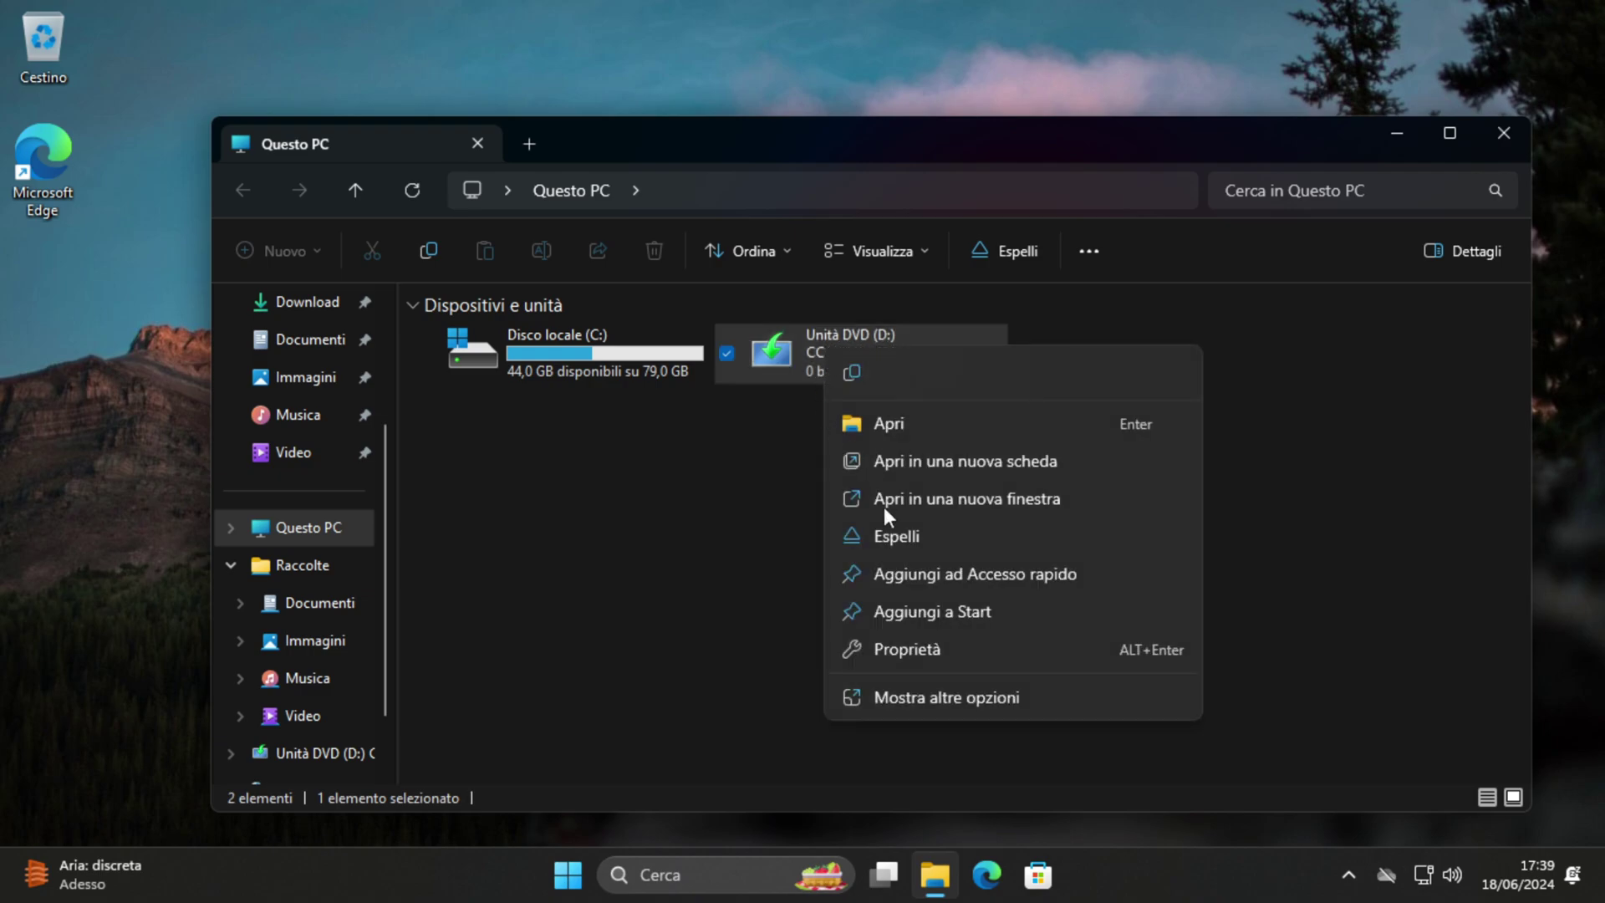
{"action": "left_click", "coordinate": [980, 697]}
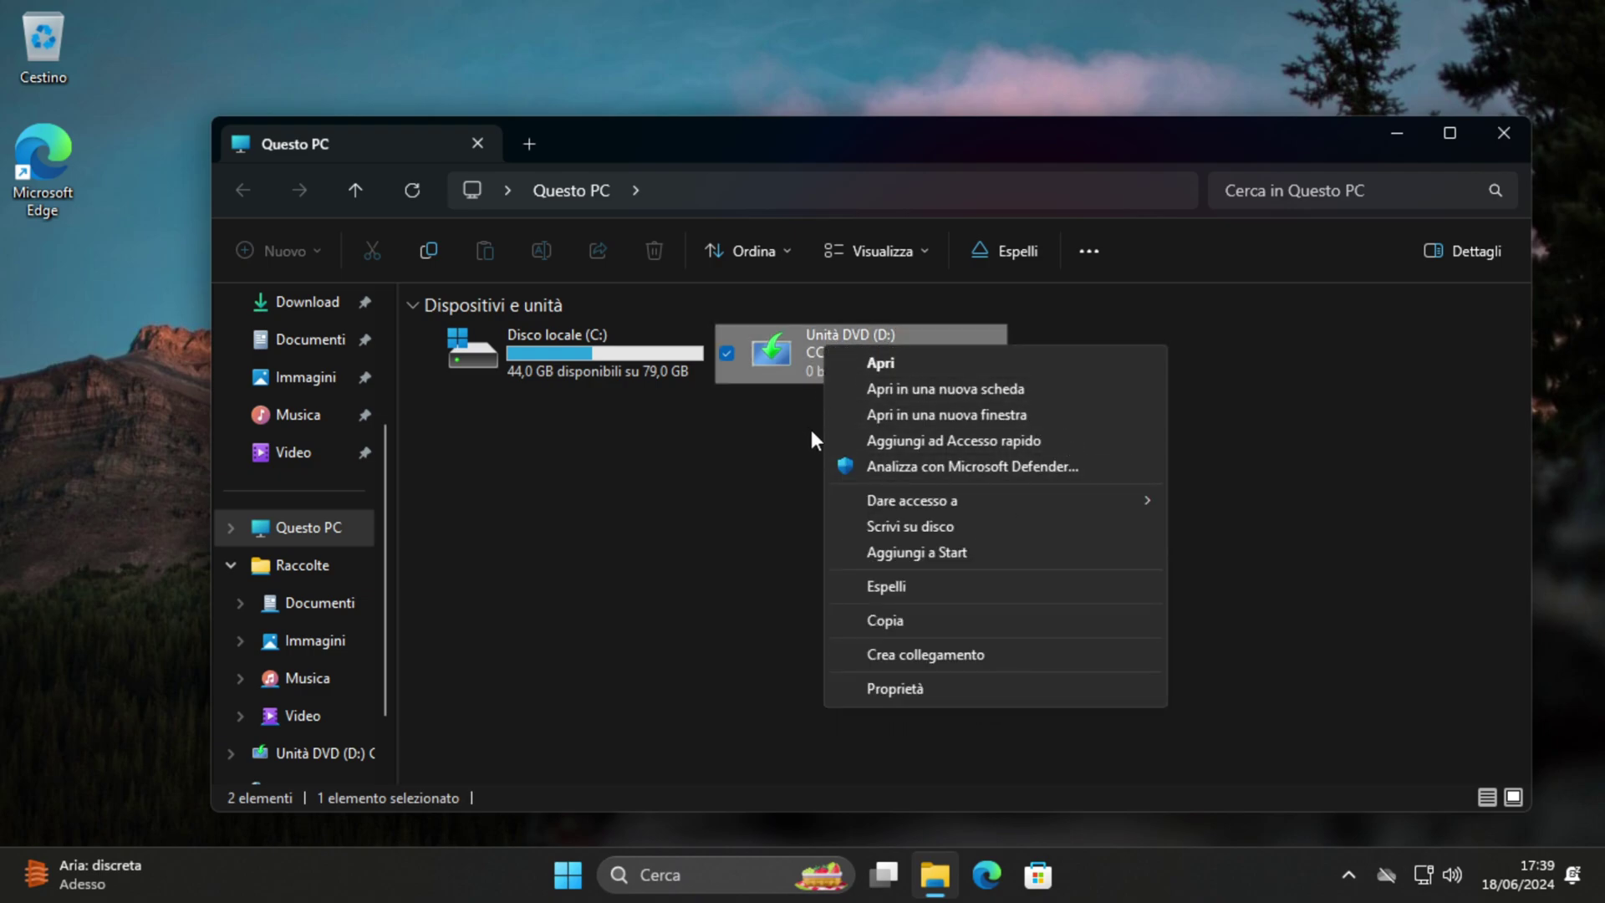
{"action": "left_click", "coordinate": [774, 455]}
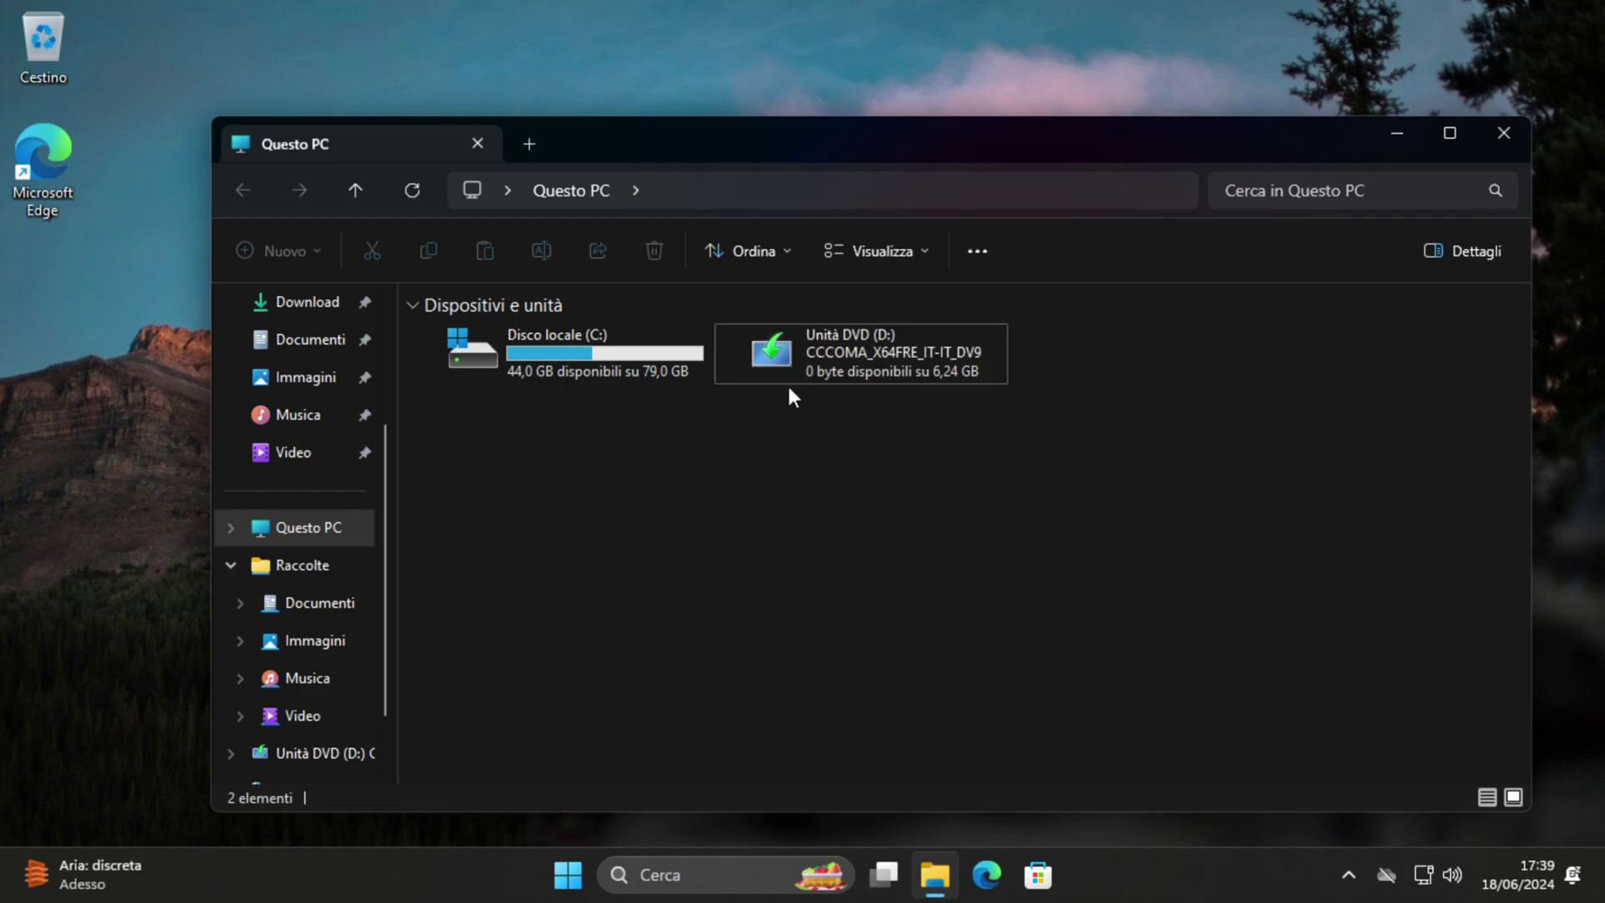
Open the Windows 11 DVD drive (D:), run setup.exe as administrator and approve the User Account Control request.
{"action": "double_click", "coordinate": [774, 360]}
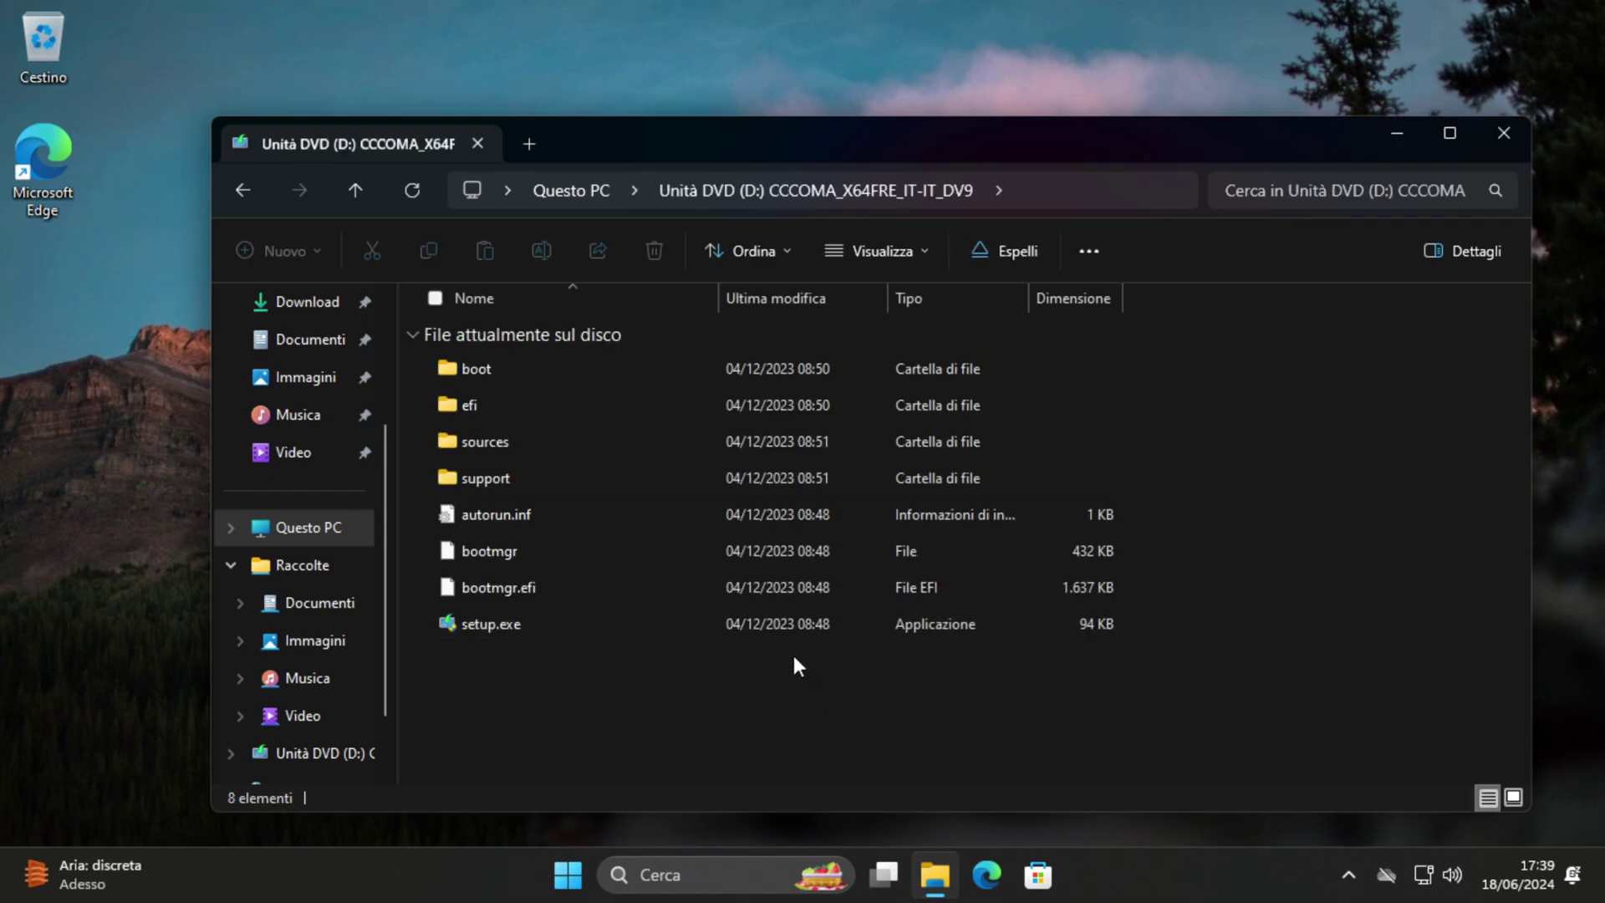
{"action": "left_click_drag", "start_coordinate": [791, 650], "coordinate": [651, 638]}
{"action": "left_click", "coordinate": [651, 647]}
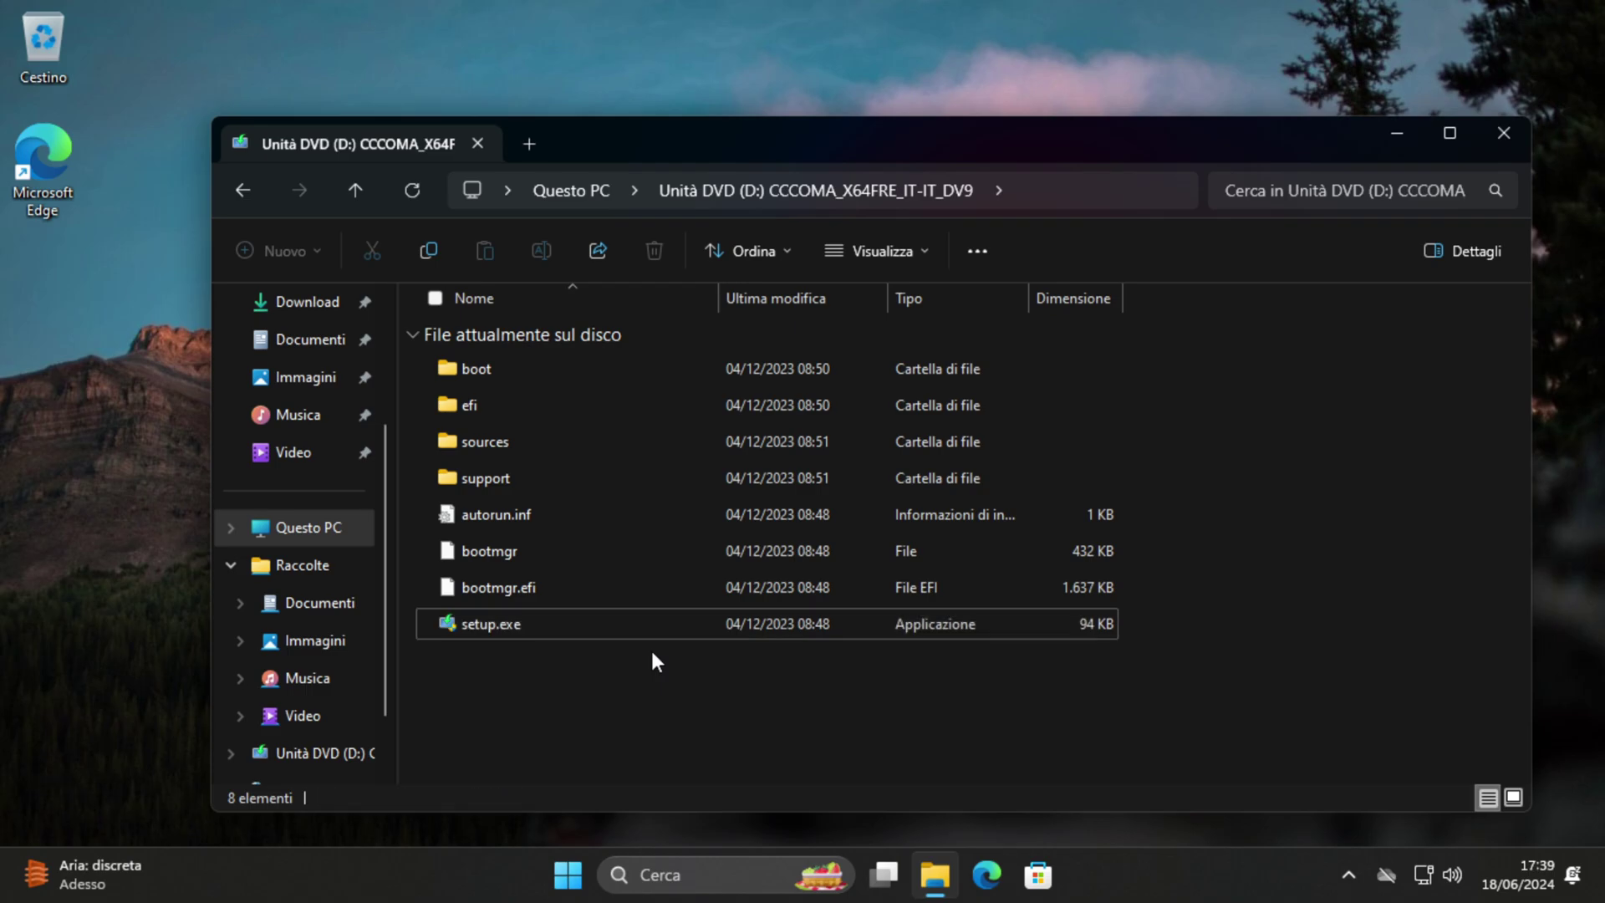
{"action": "left_click", "coordinate": [584, 634]}
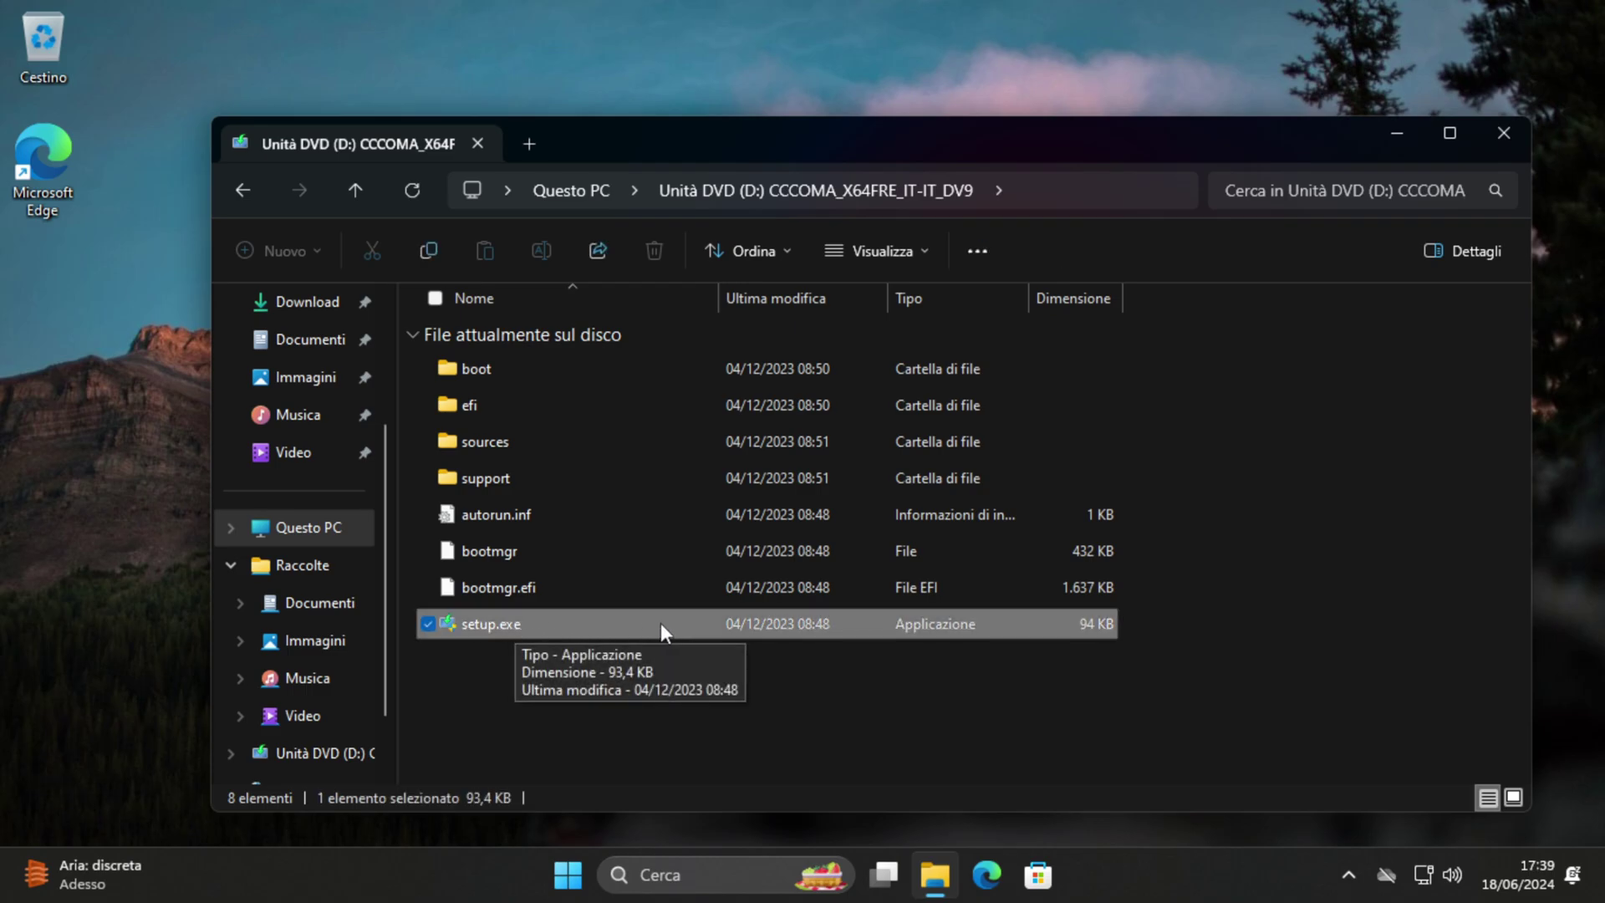
{"action": "right_click", "coordinate": [600, 629]}
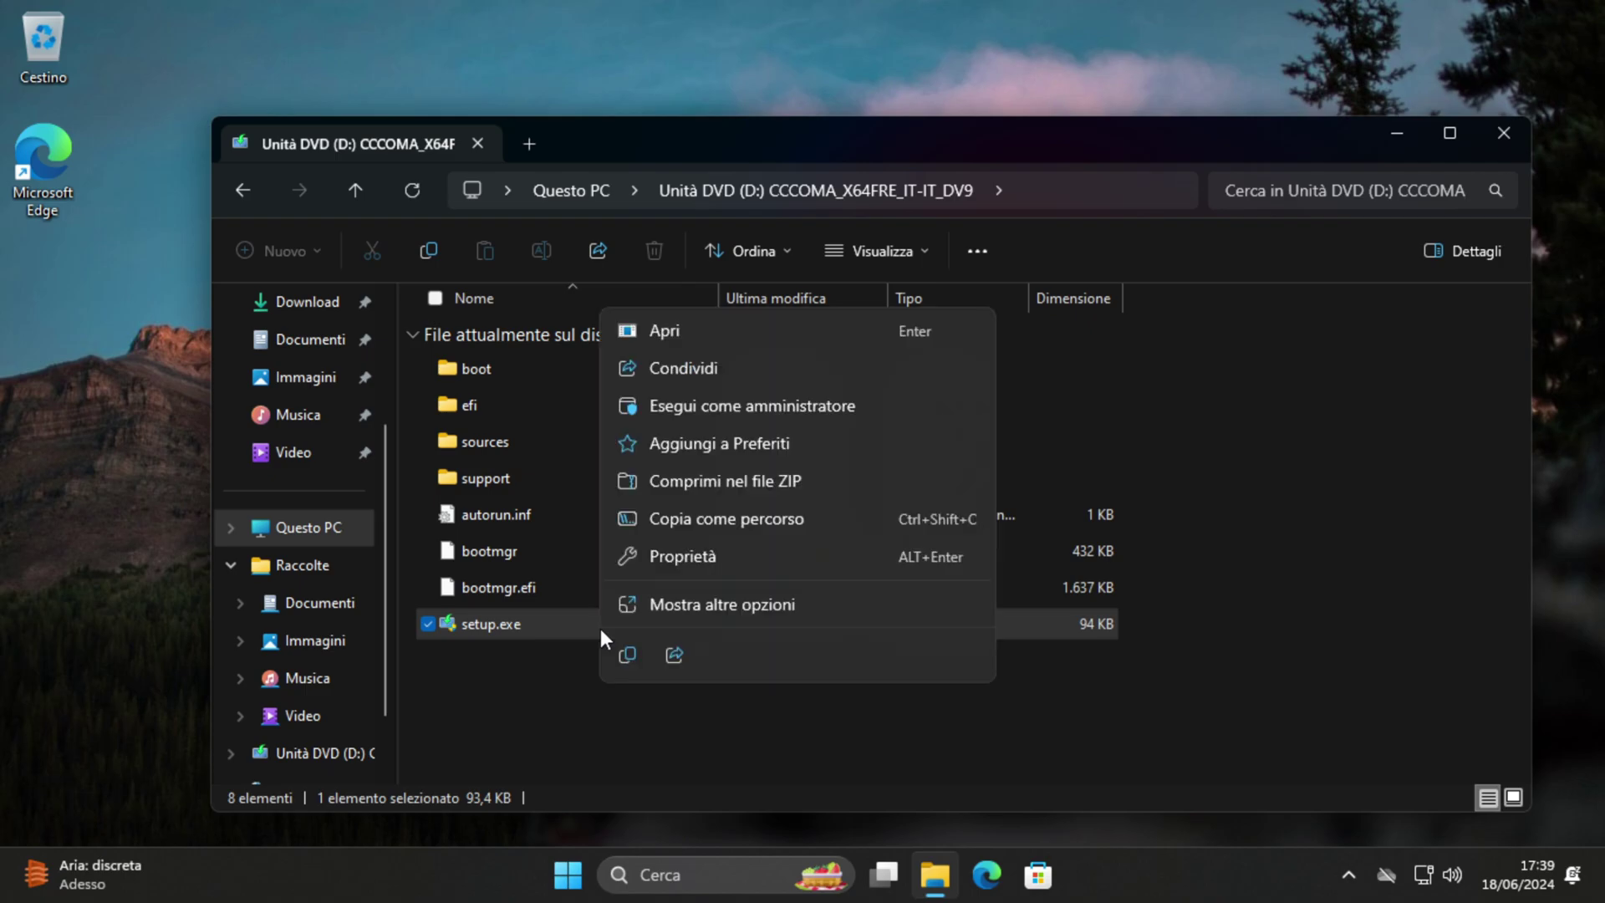
{"action": "left_click", "coordinate": [726, 408]}
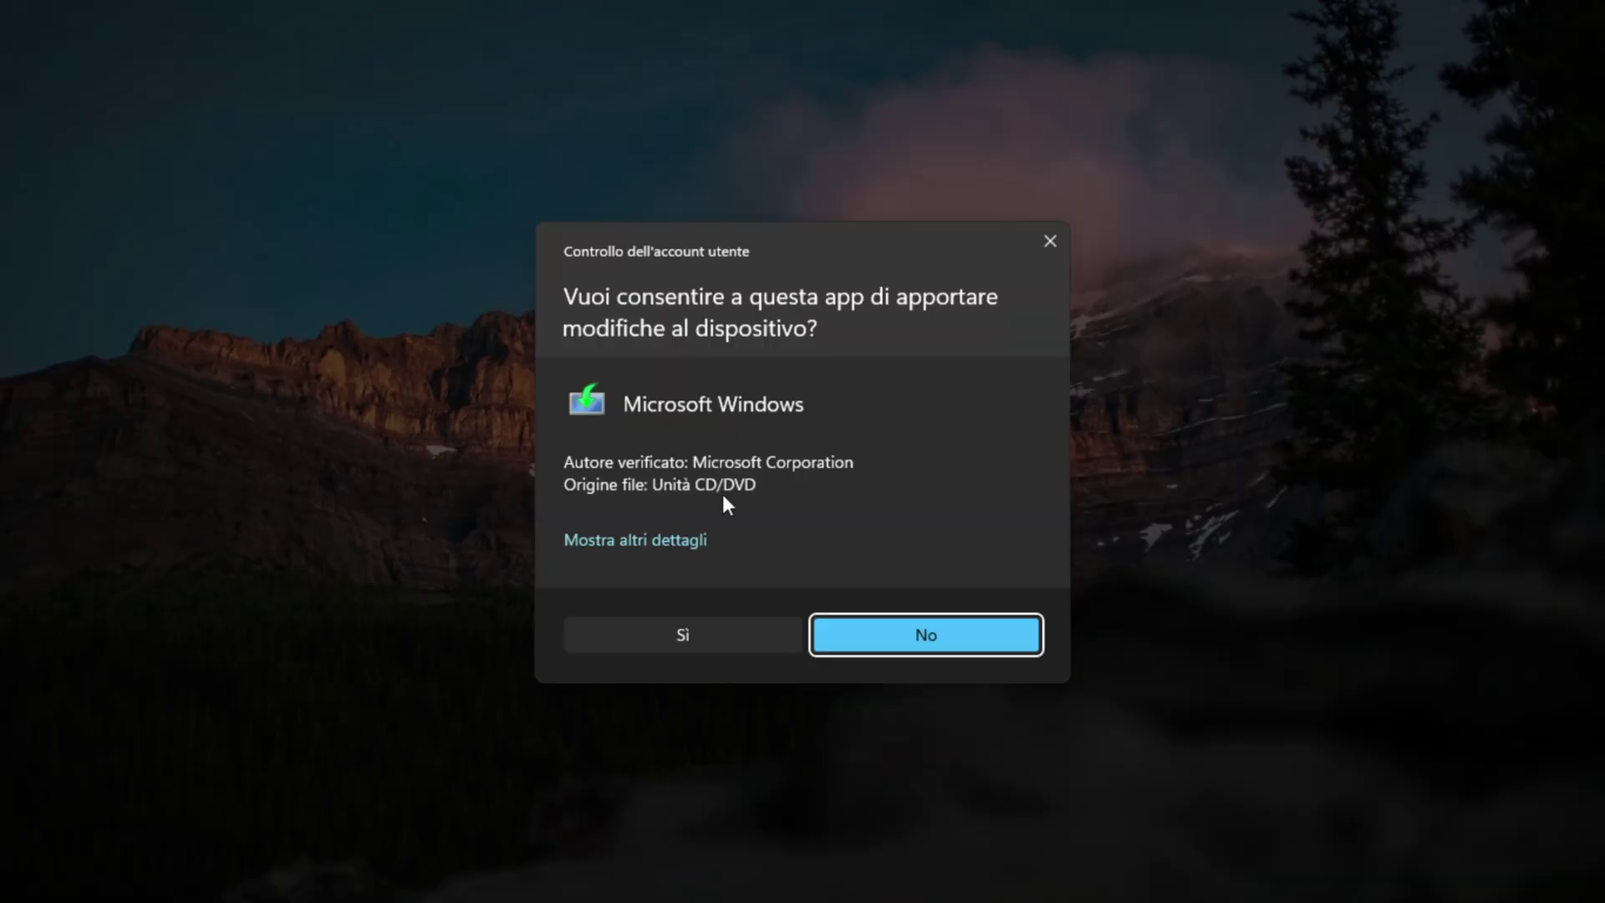
{"action": "left_click", "coordinate": [683, 627]}
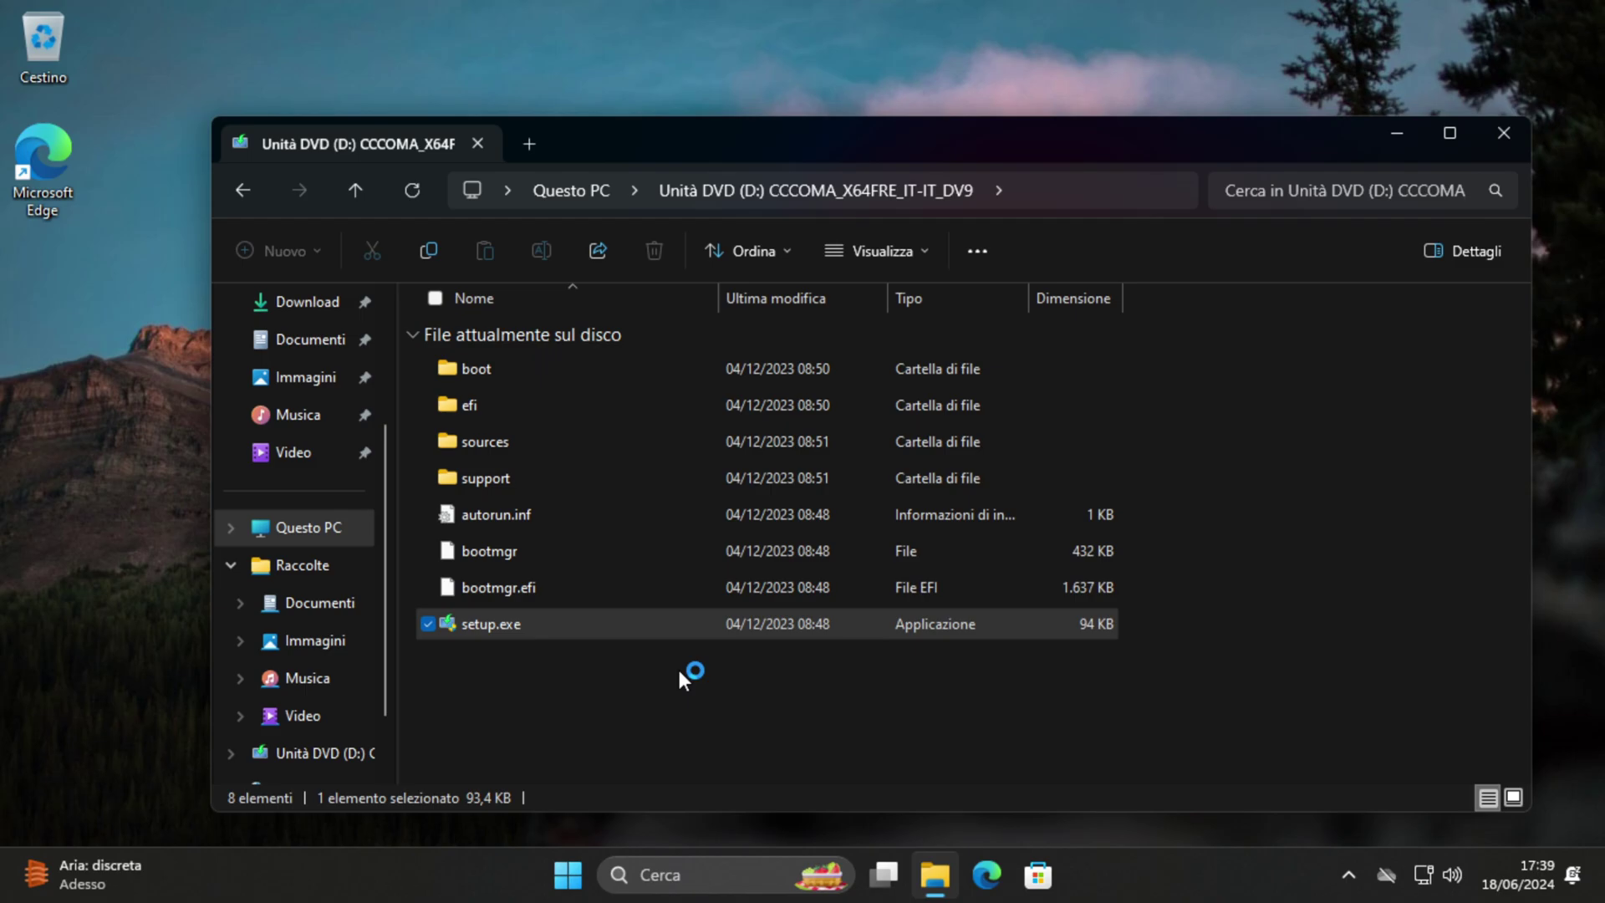
Close the File Explorer window and minimize the Windows 11 installer.
{"action": "left_click", "coordinate": [1513, 136]}
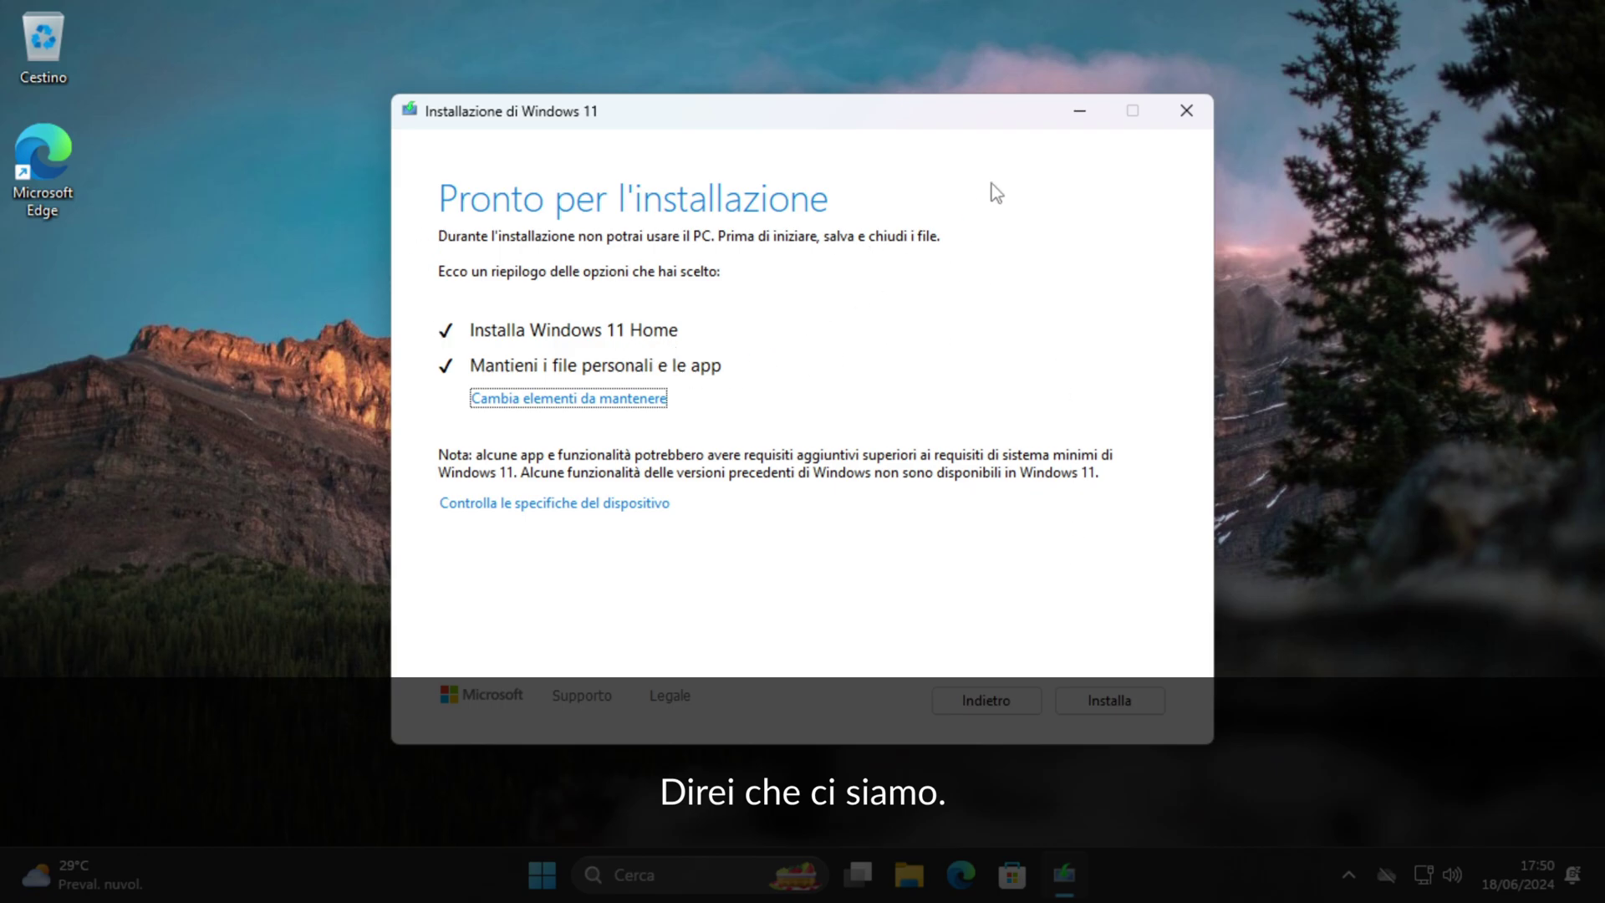
{"action": "left_click", "coordinate": [1080, 110]}
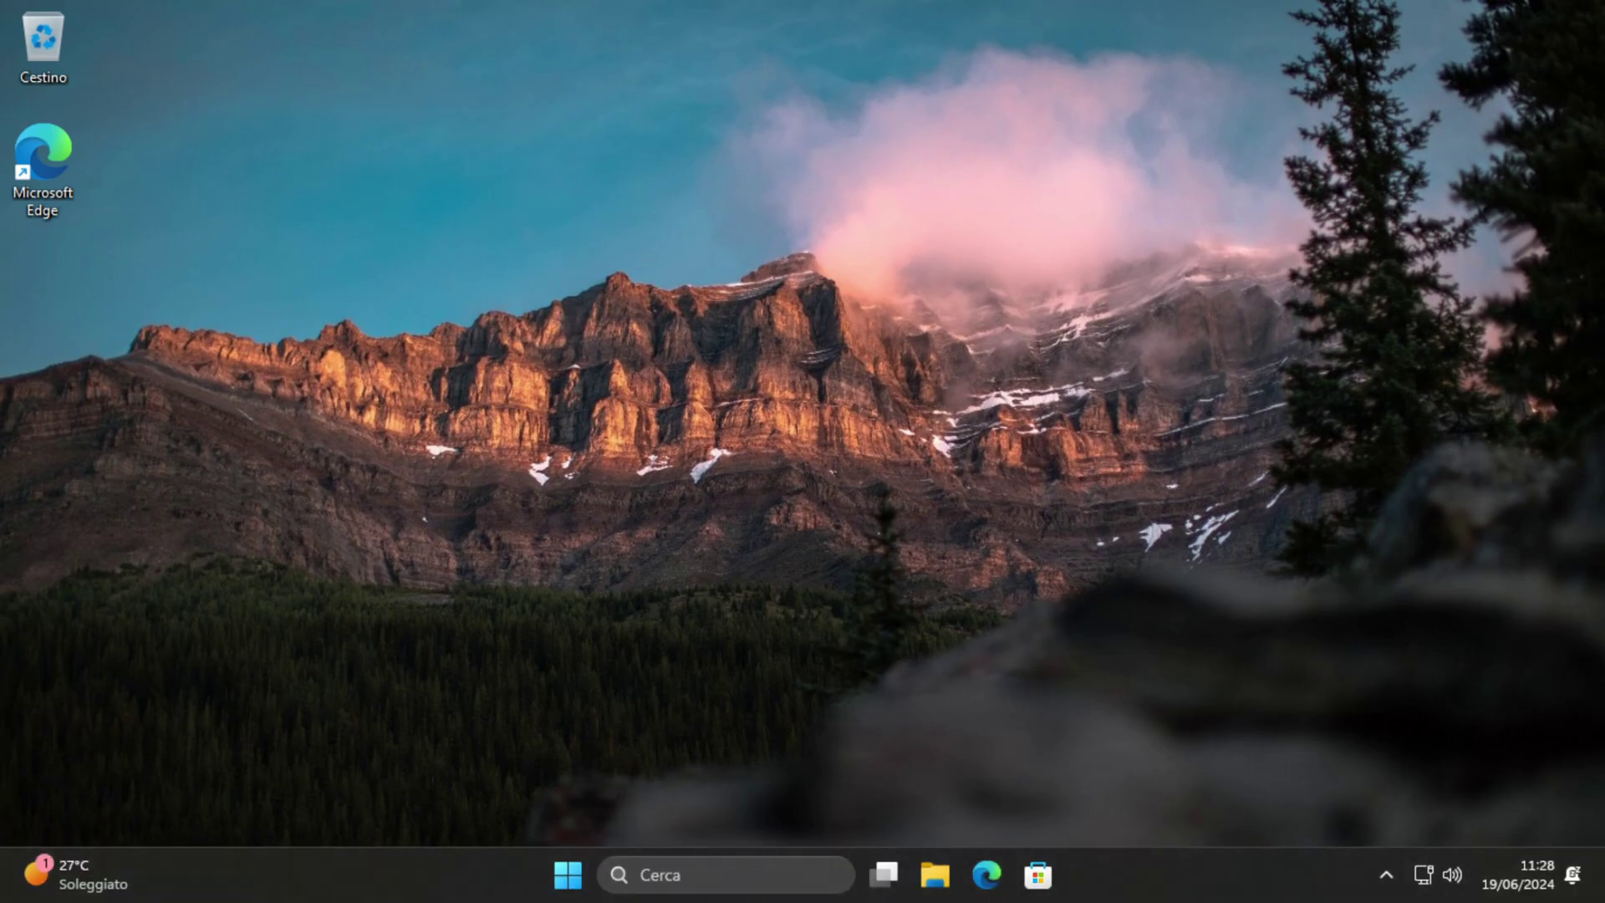
Search for Winver, open it to check the installed Windows edition, and shift its window slightly.
{"action": "key", "text": "super+s"}
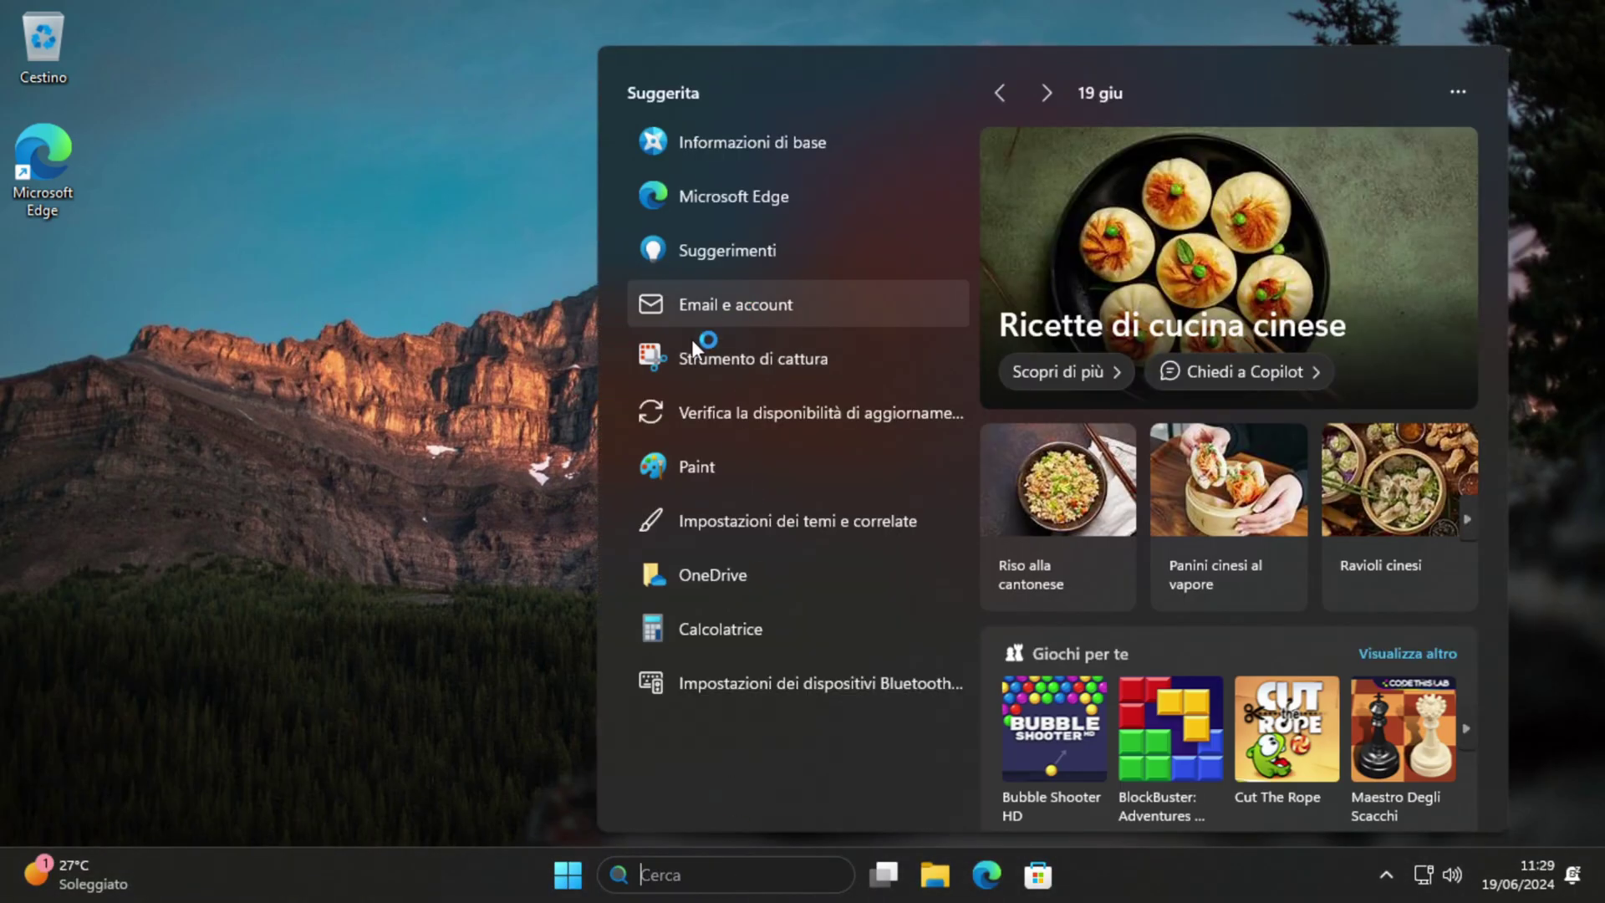
{"action": "type", "text": "Winver"}
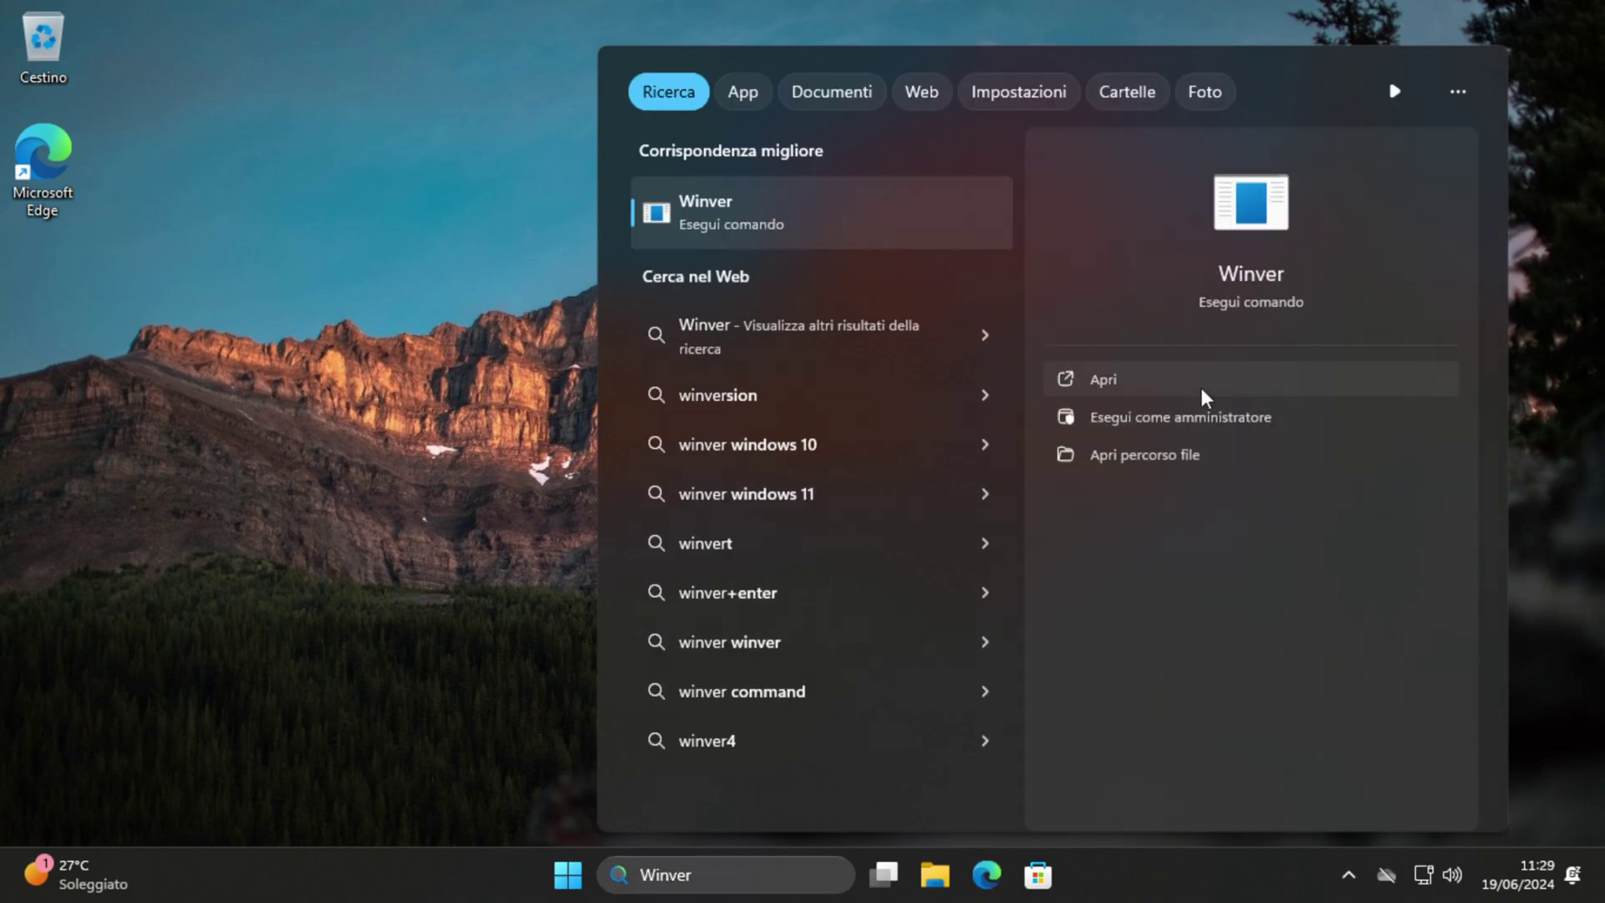
{"action": "left_click", "coordinate": [1201, 385]}
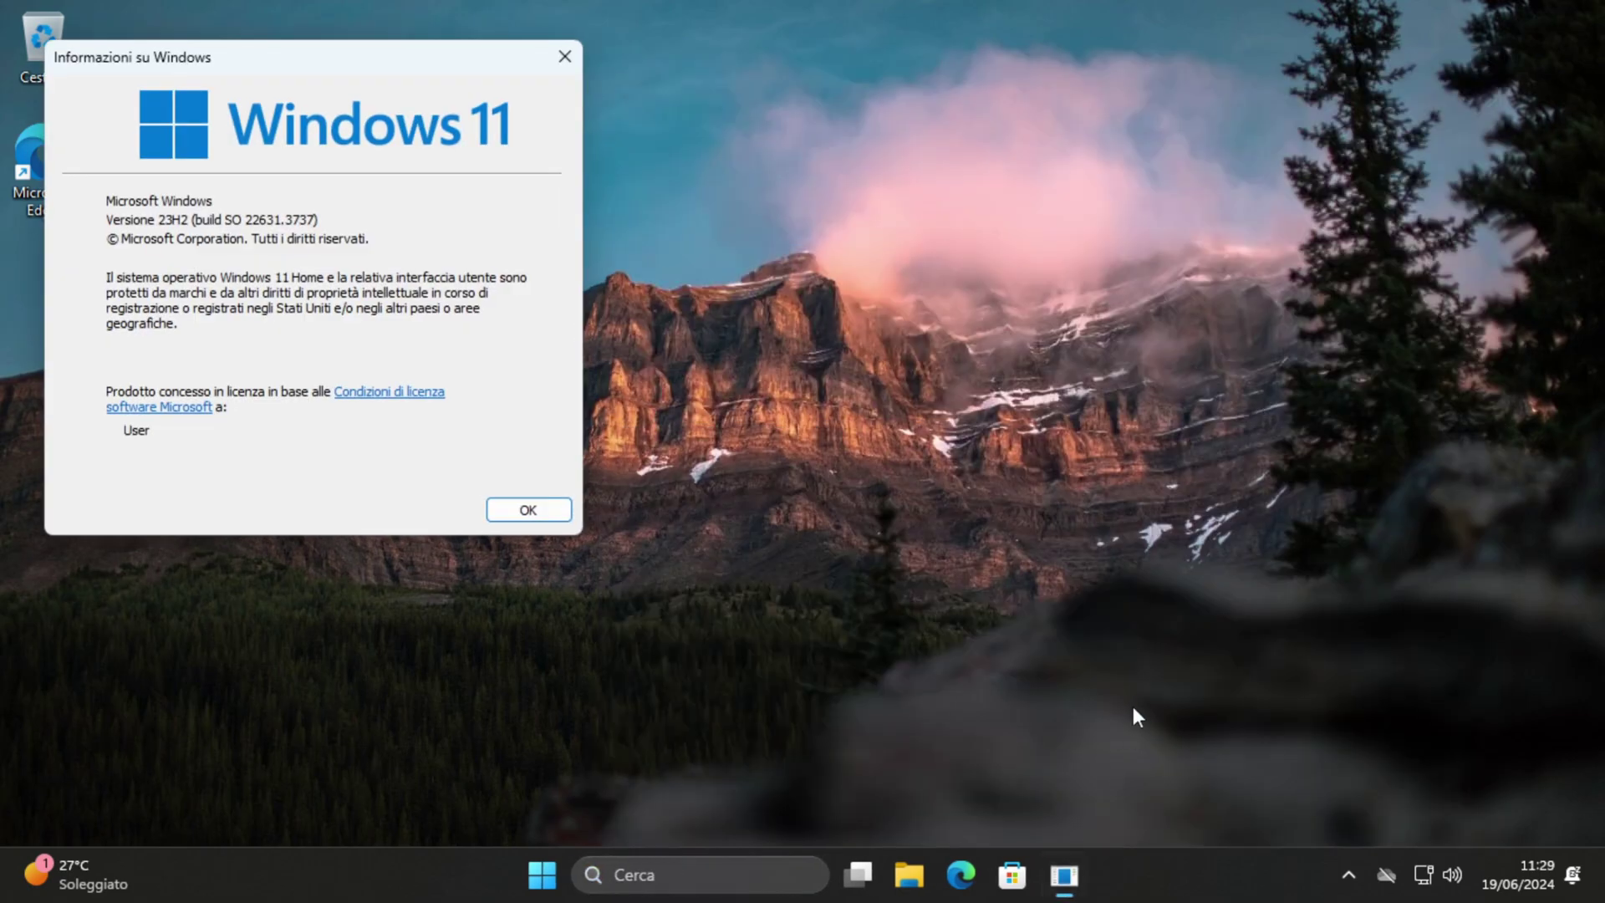
{"action": "left_click_drag", "start_coordinate": [293, 42], "coordinate": [325, 67]}
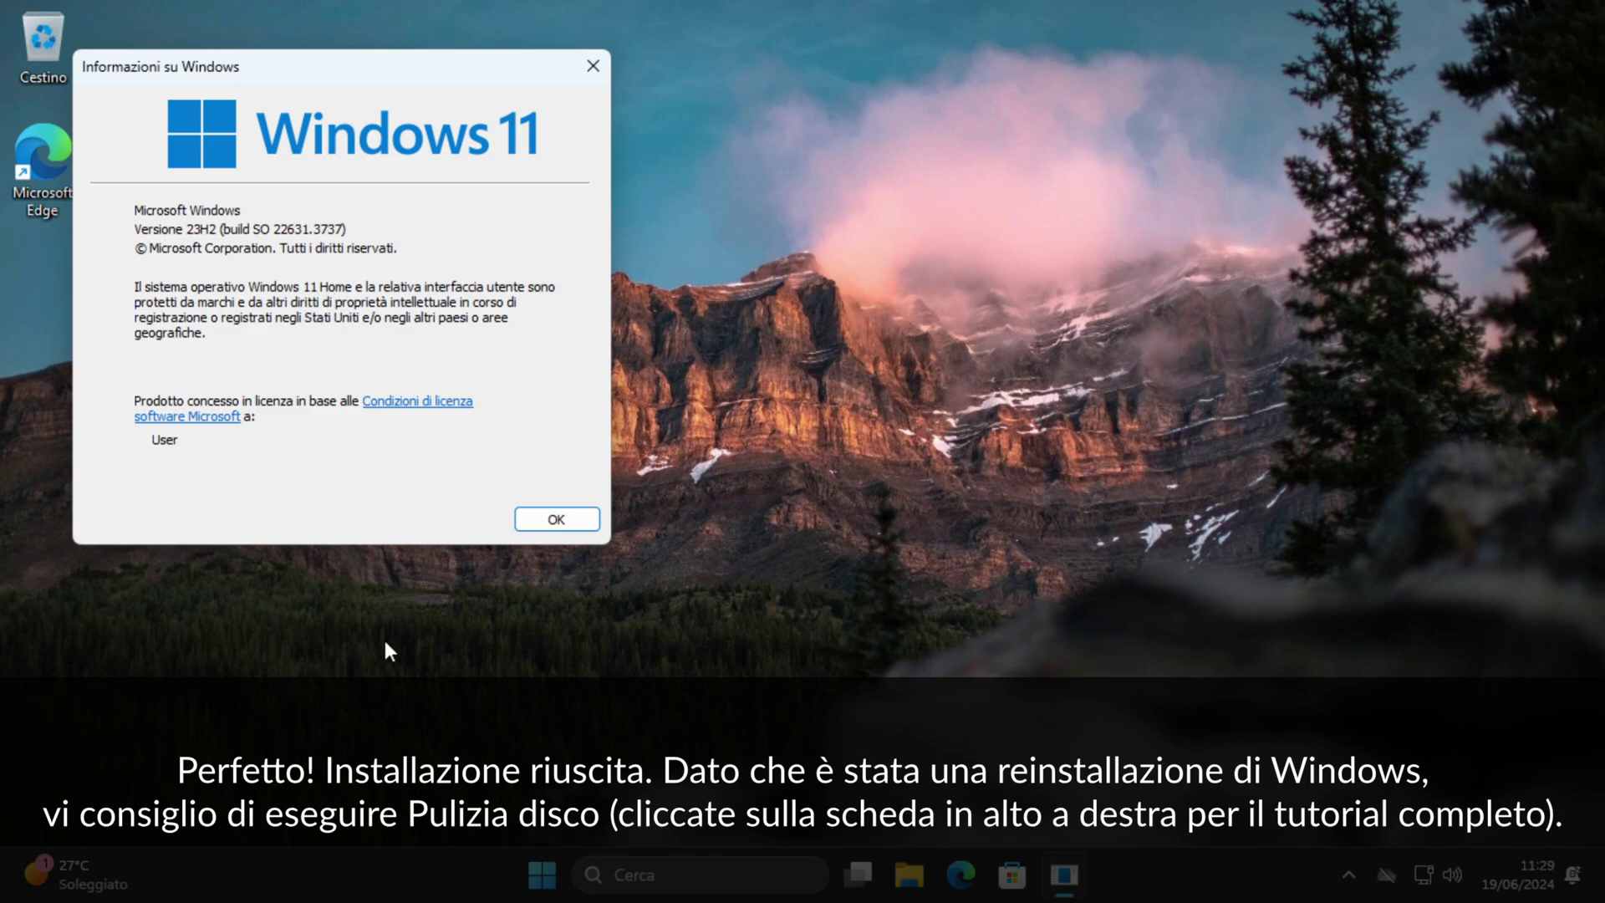
Open Windows Settings and arrange it side by side with the About Windows dialog.
{"action": "key", "text": "super+i"}
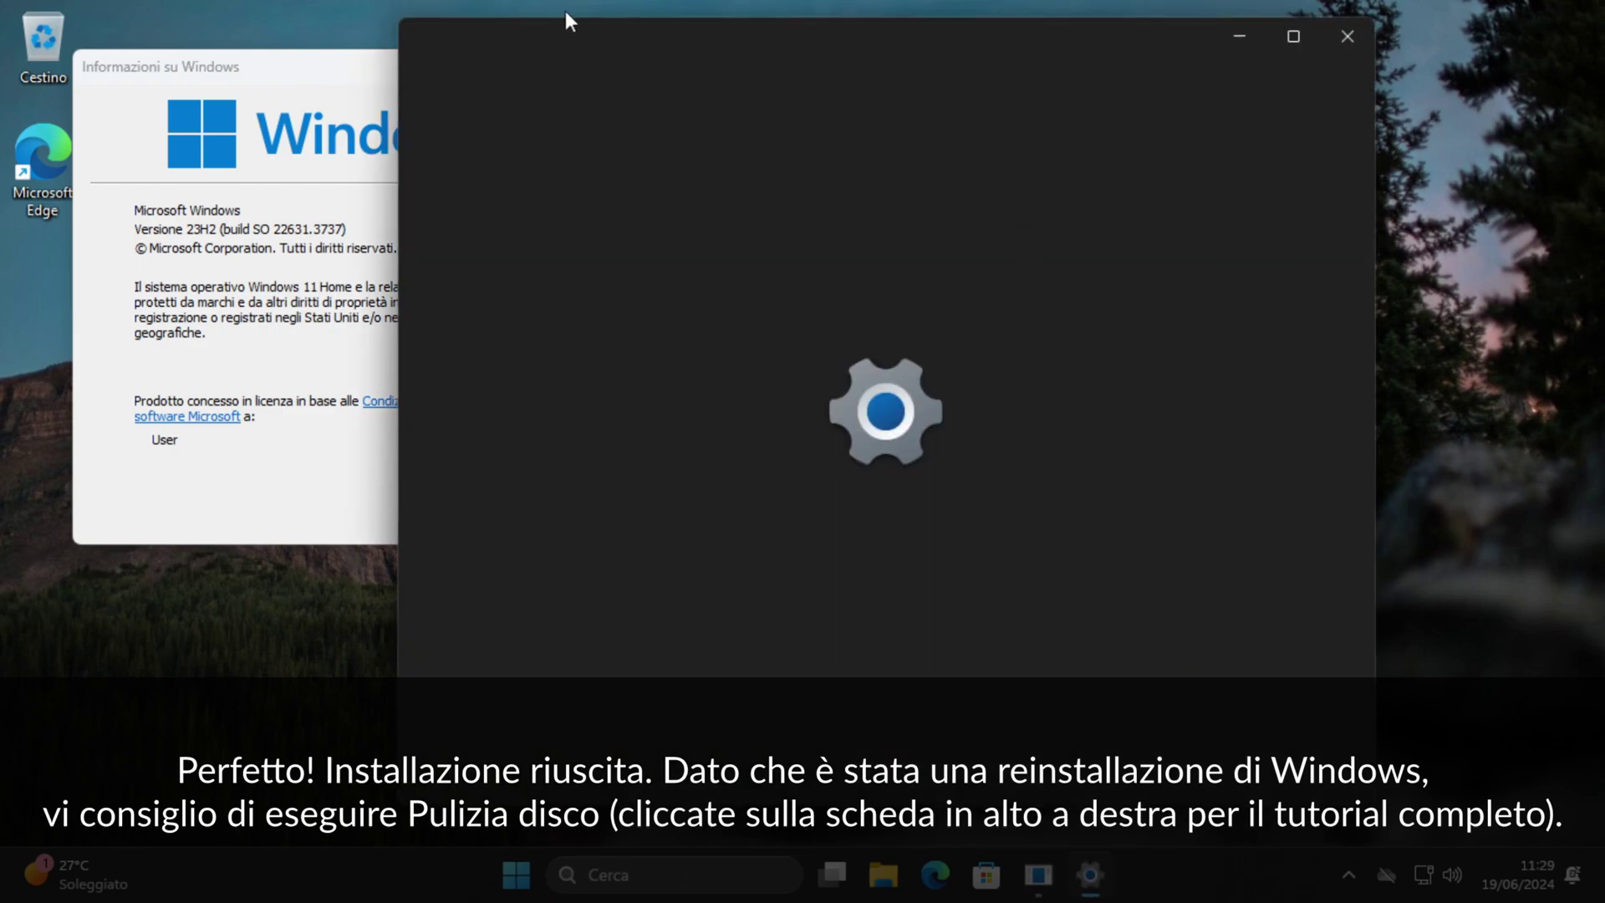
{"action": "left_click_drag", "start_coordinate": [567, 23], "coordinate": [791, 28]}
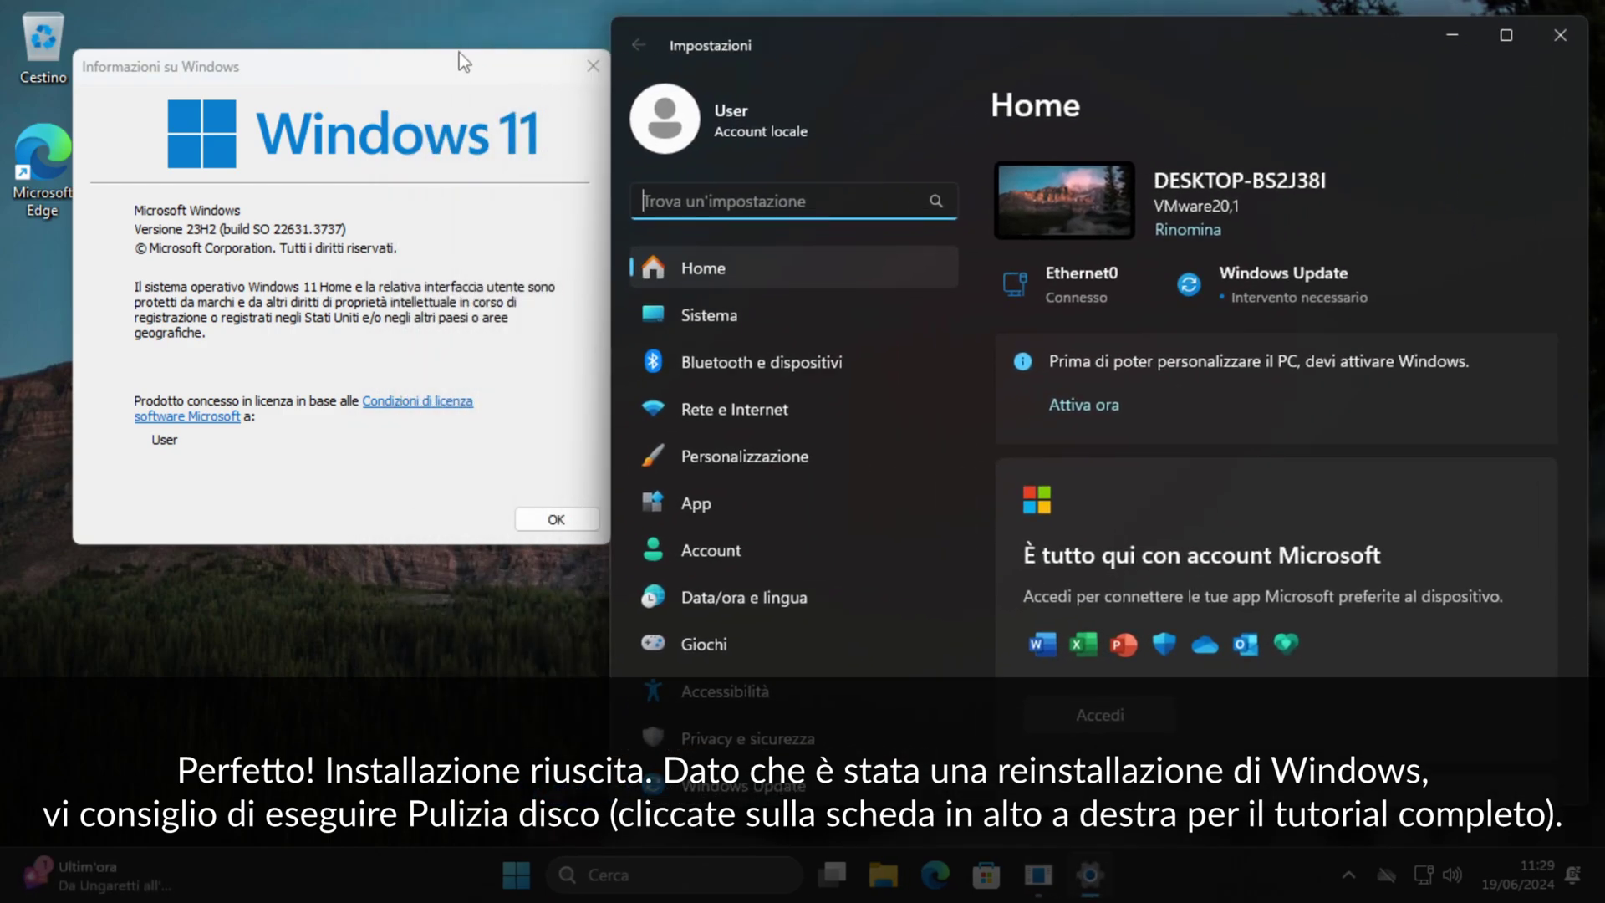
{"action": "left_click_drag", "start_coordinate": [459, 53], "coordinate": [418, 33]}
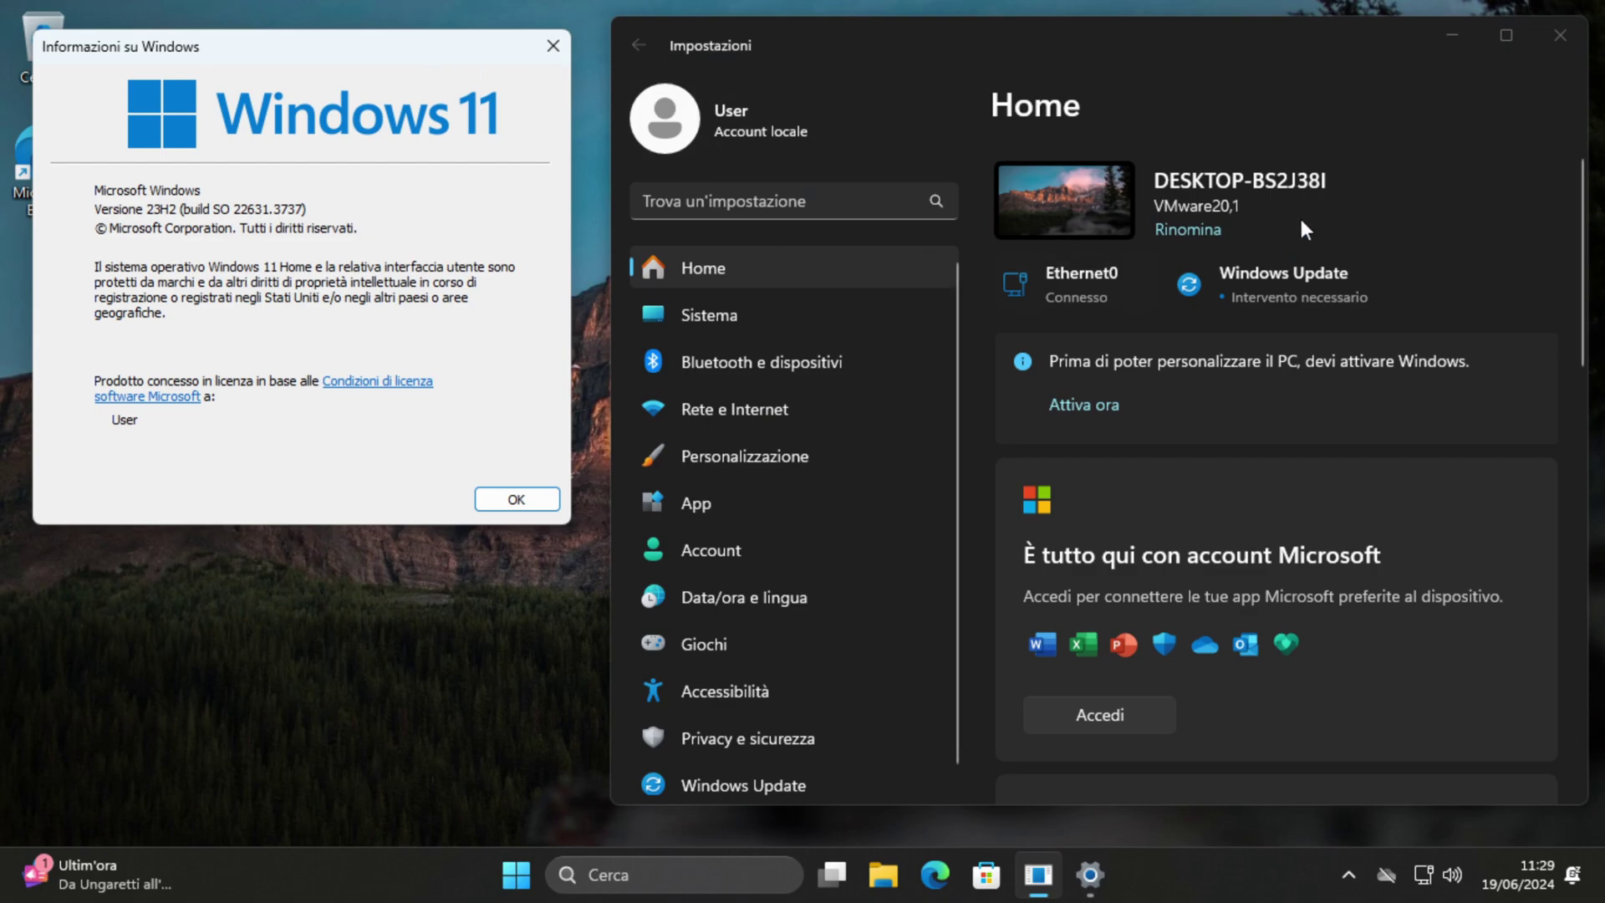
Open Informazioni sul sistema under Sistema in Settings and examine the edition and version in the Windows specifications.
{"action": "scroll", "coordinate": [1301, 223], "scroll_direction": "down", "scroll_amount": 12}
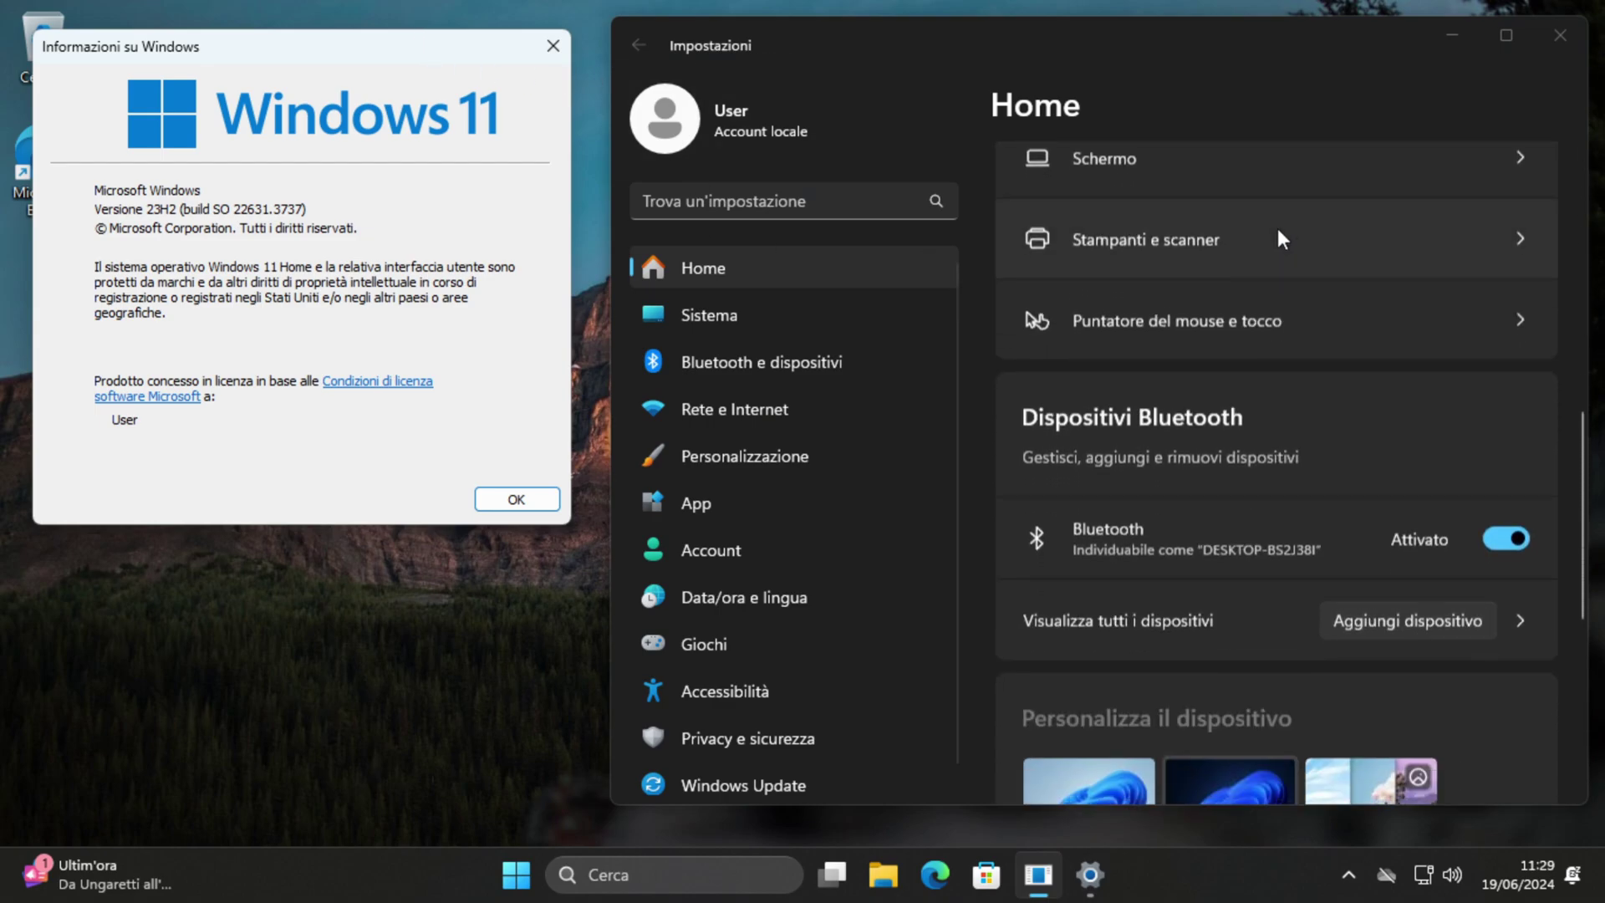
{"action": "scroll", "coordinate": [1265, 248], "scroll_direction": "down", "scroll_amount": 5}
{"action": "scroll", "coordinate": [1105, 408], "scroll_direction": "up", "scroll_amount": 15}
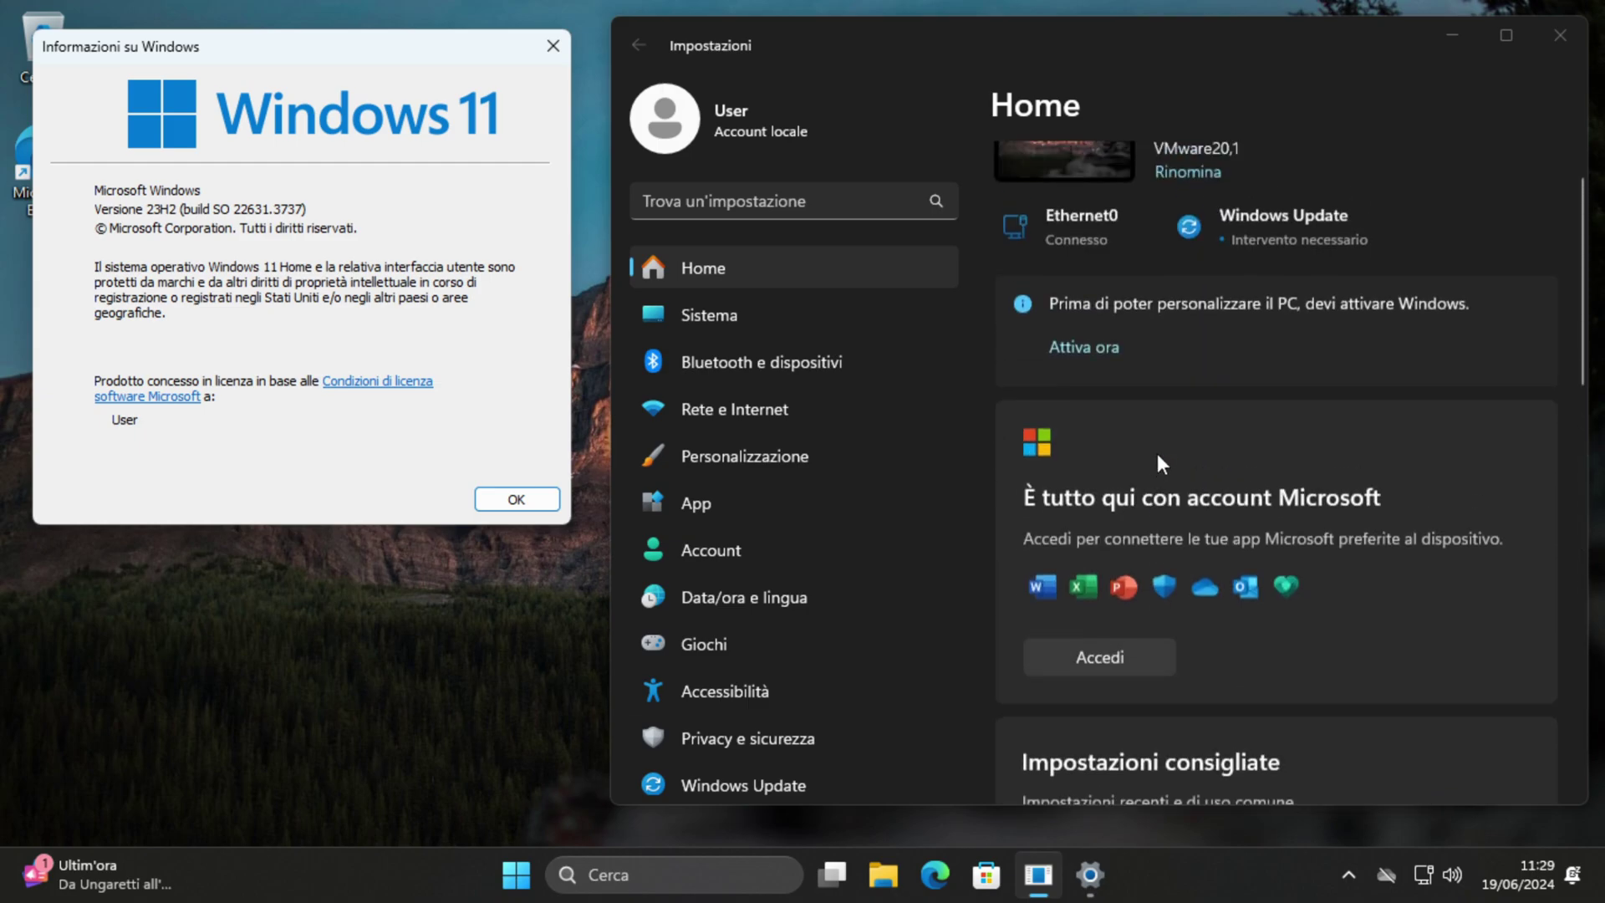
{"action": "left_click", "coordinate": [680, 324]}
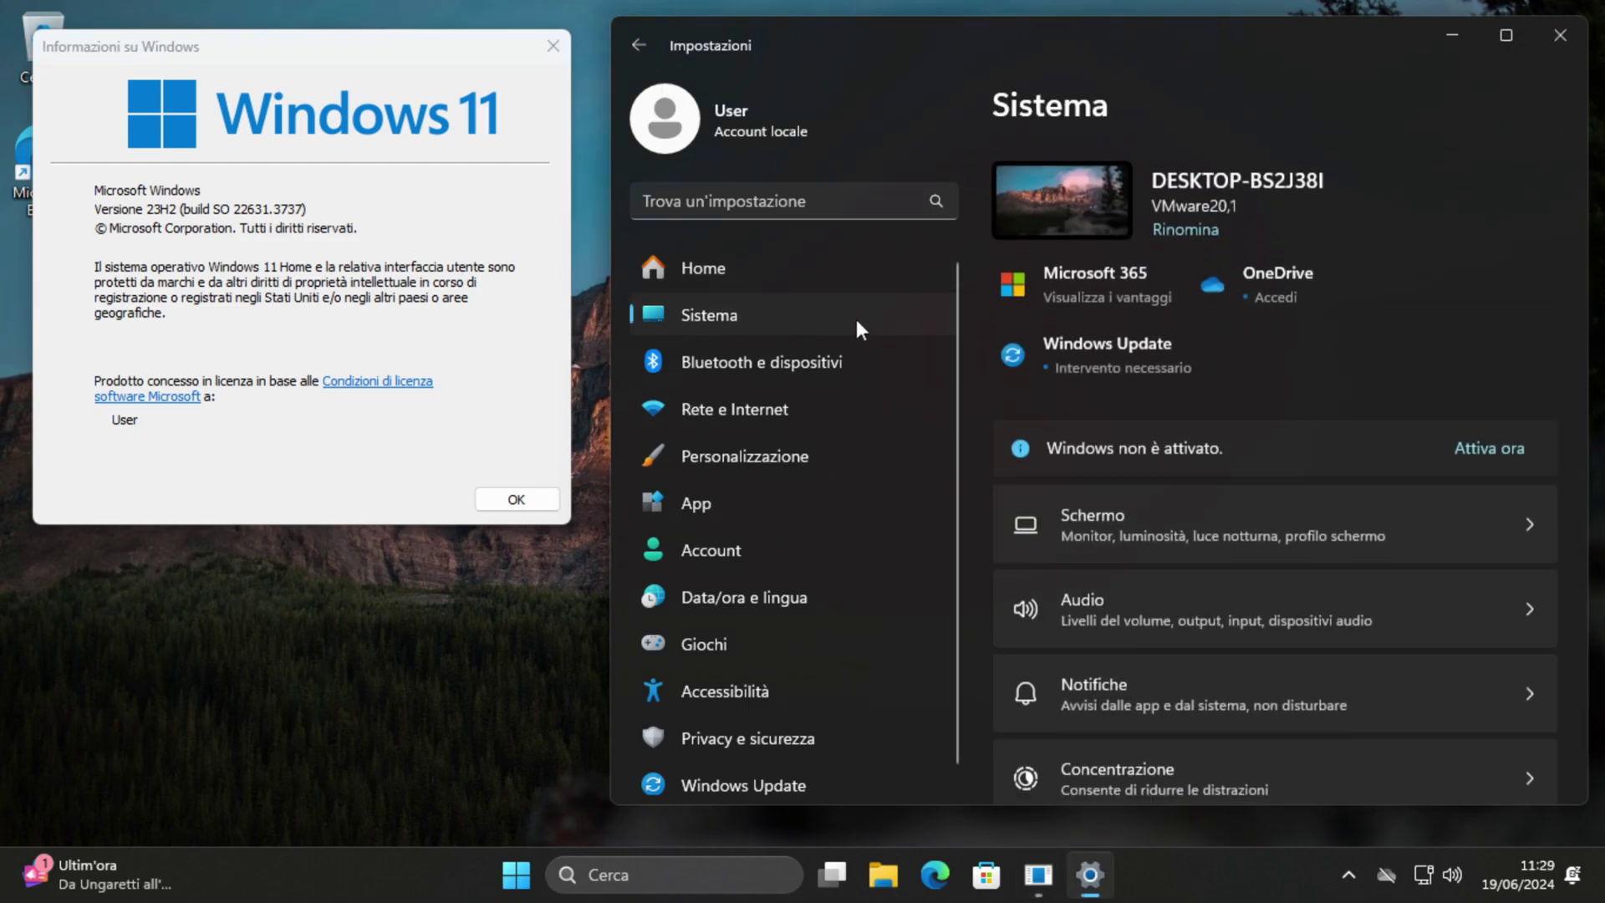
{"action": "scroll", "coordinate": [1168, 380], "scroll_direction": "down", "scroll_amount": 15}
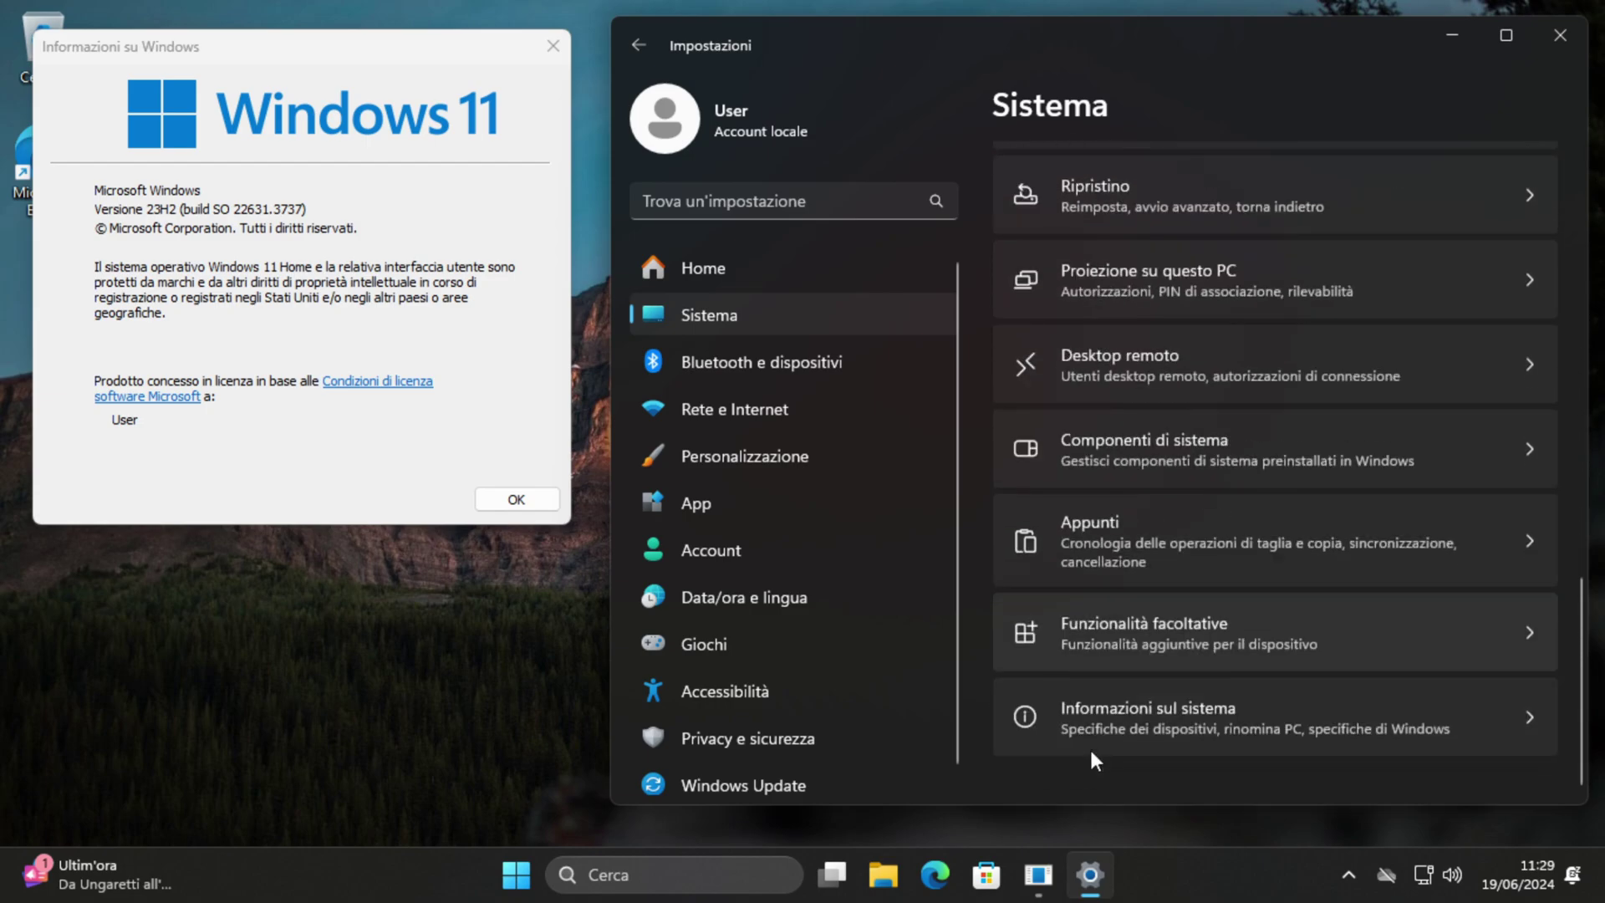
{"action": "left_click", "coordinate": [1091, 751]}
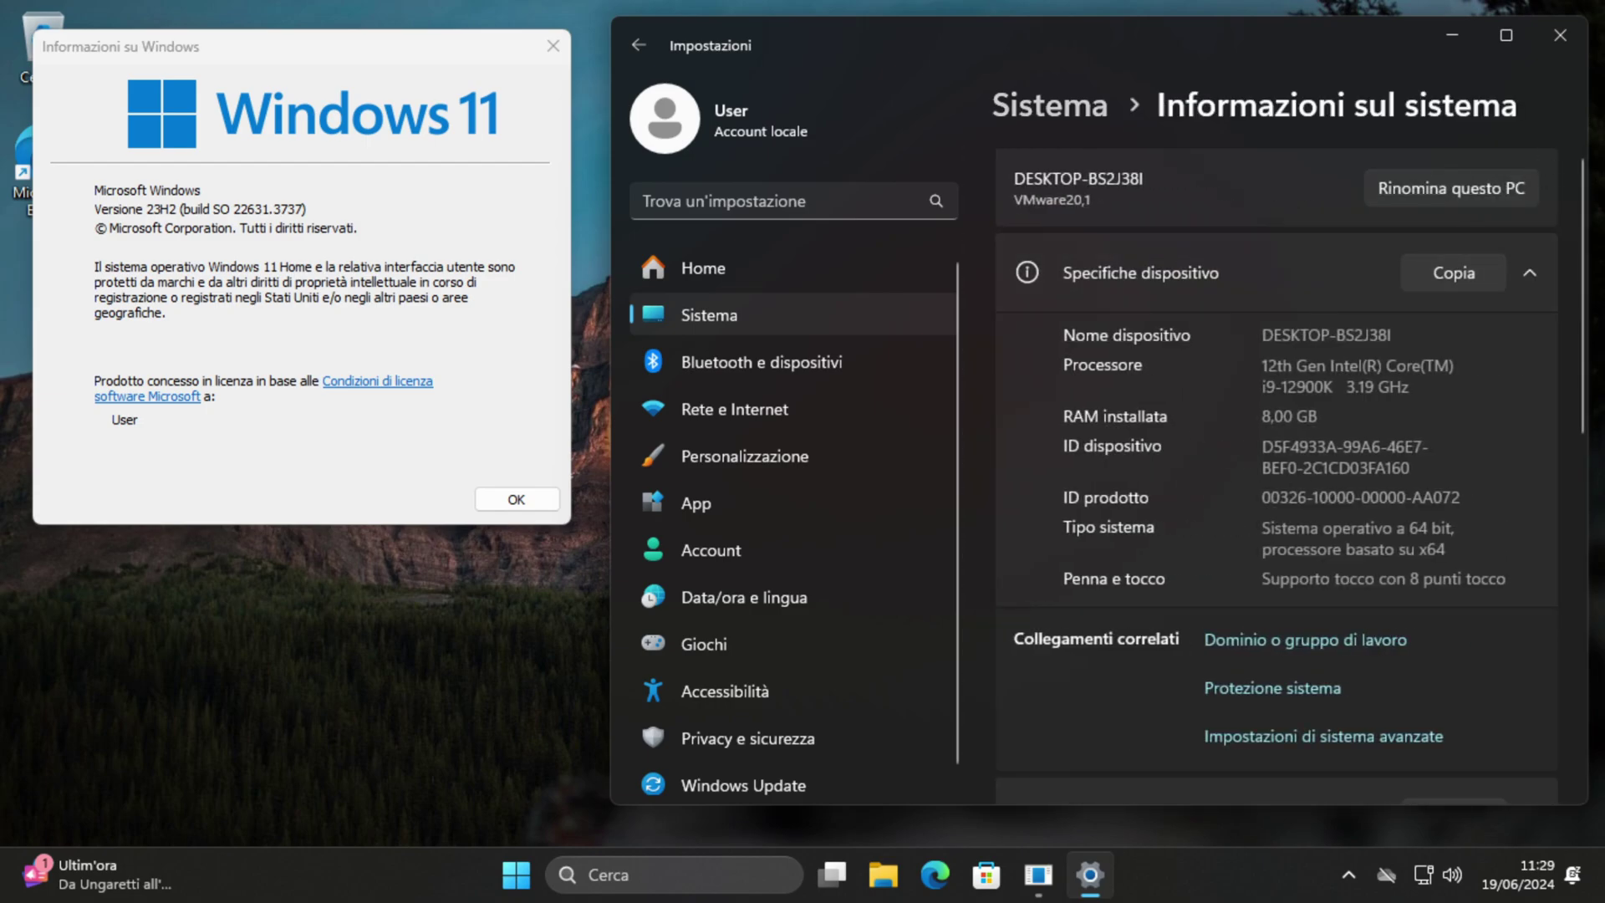
{"action": "scroll", "coordinate": [1277, 476], "scroll_direction": "down", "scroll_amount": 5}
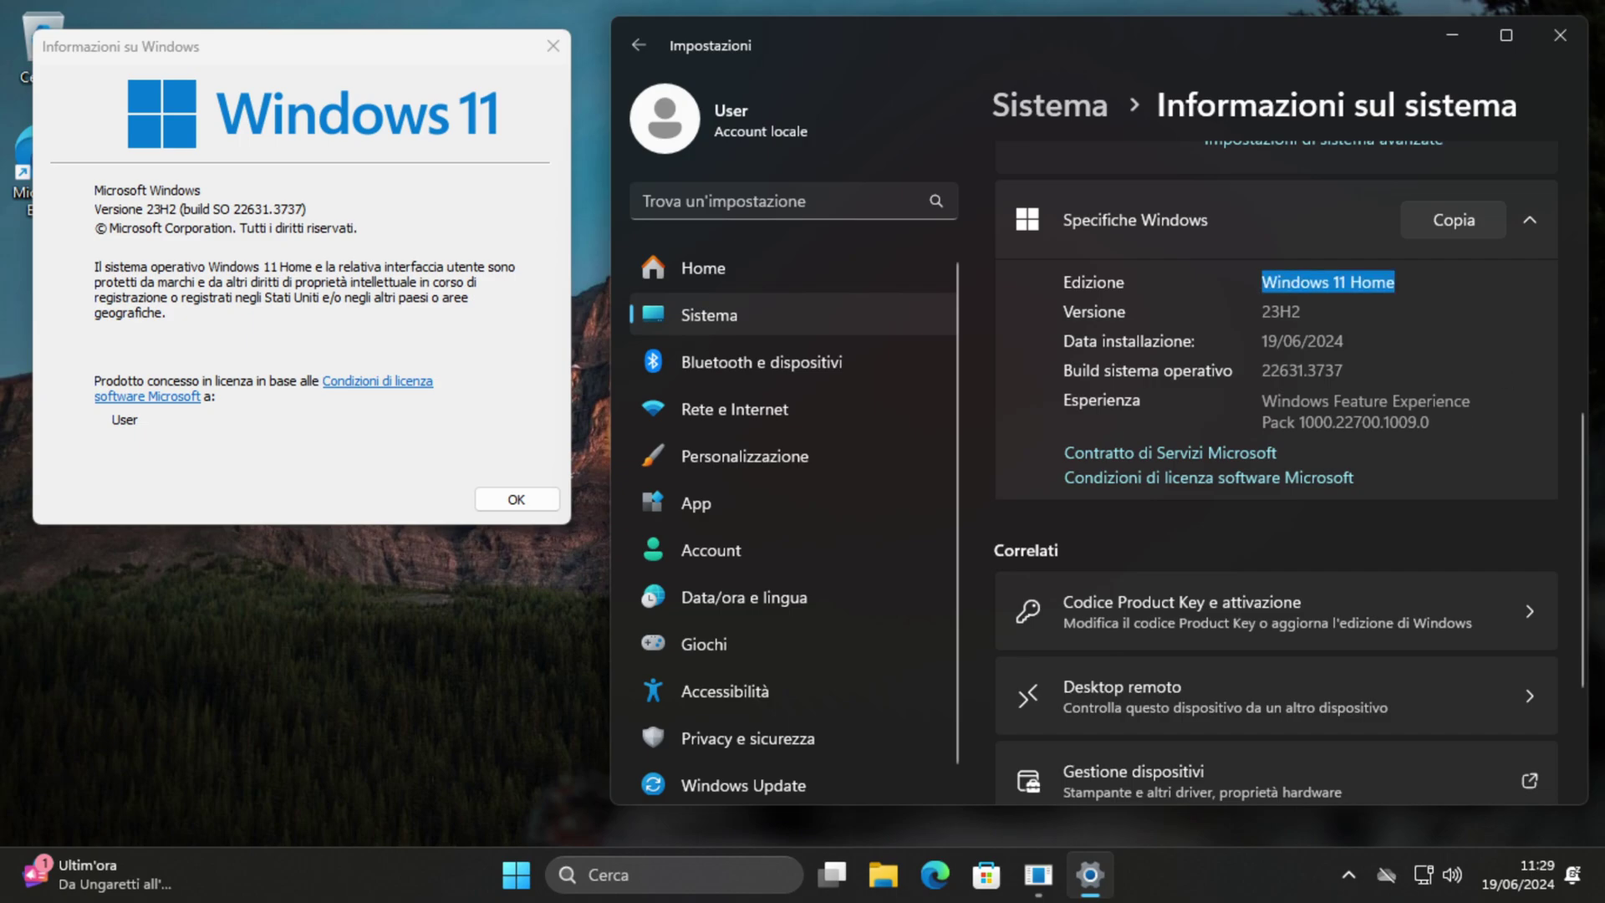
{"action": "left_click", "coordinate": [1482, 305]}
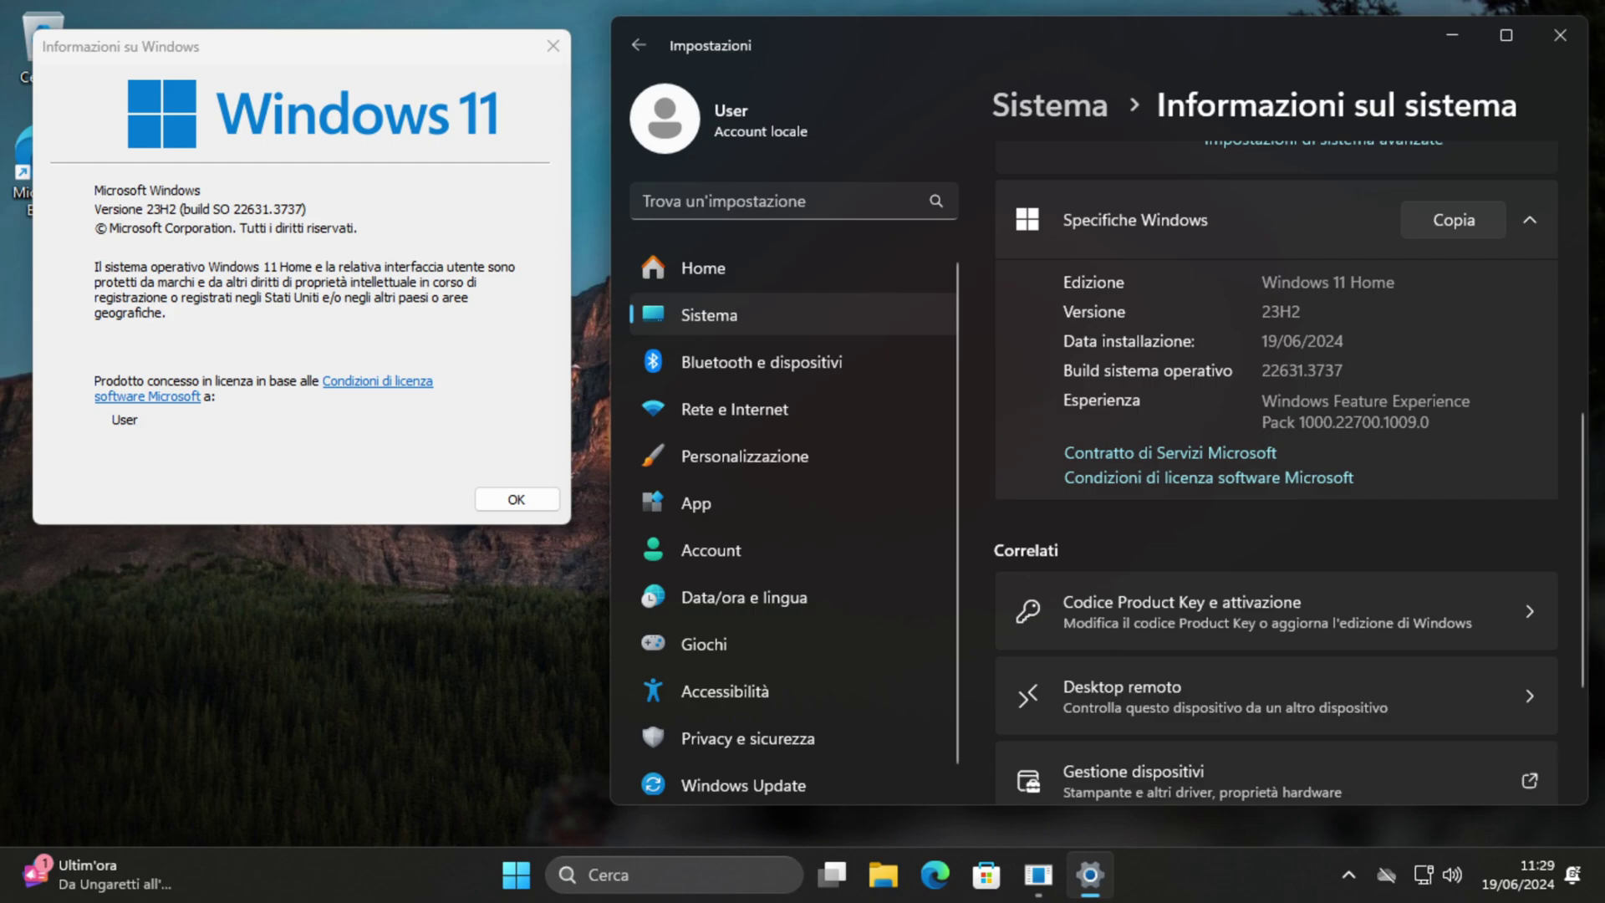
{"action": "double_click", "coordinate": [1282, 311]}
Check the activation status on the Attivazione page and close both Settings and the About Windows dialog.
{"action": "scroll", "coordinate": [1276, 468], "scroll_direction": "up", "scroll_amount": 5}
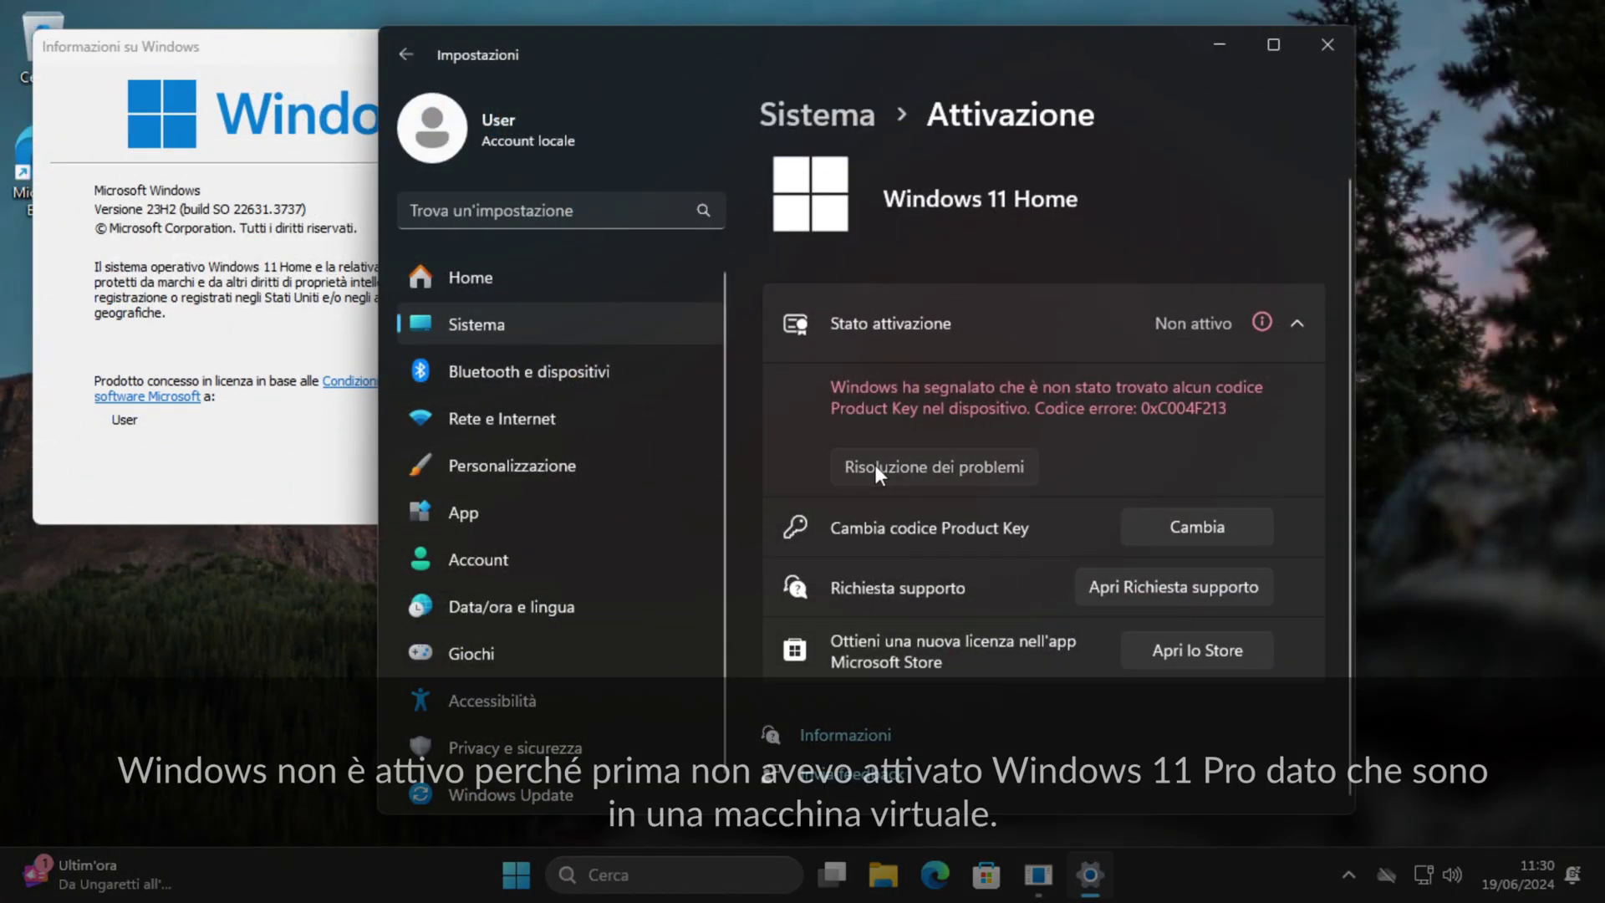
{"action": "scroll", "coordinate": [1266, 400], "scroll_direction": "up", "scroll_amount": 1}
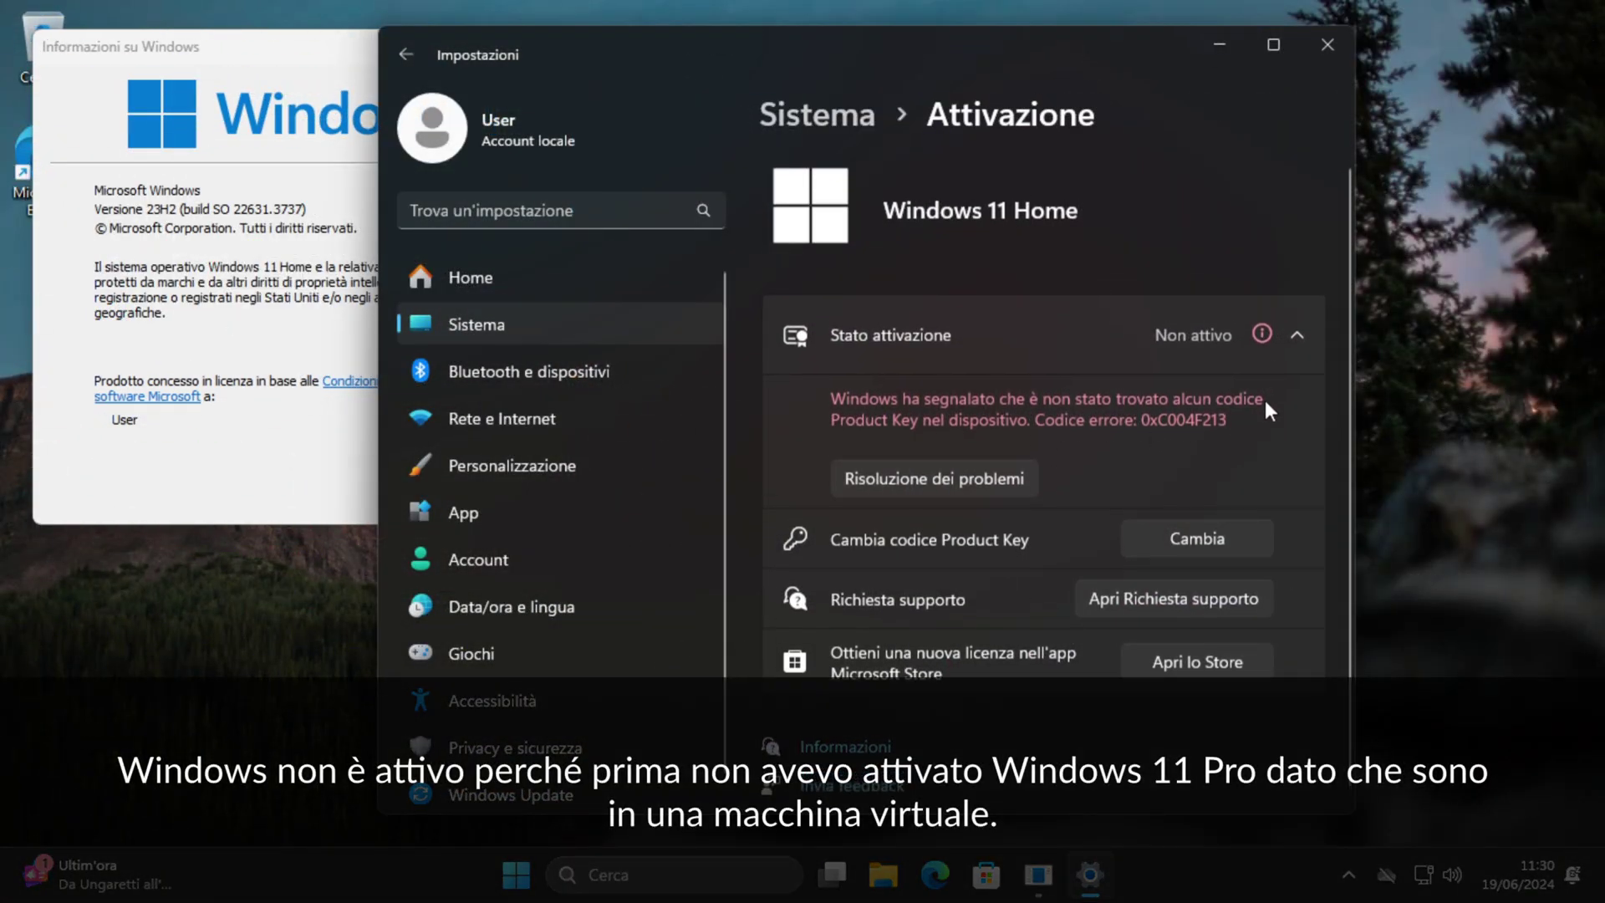
{"action": "left_click", "coordinate": [1329, 42]}
{"action": "left_click_drag", "start_coordinate": [506, 50], "coordinate": [1028, 75]}
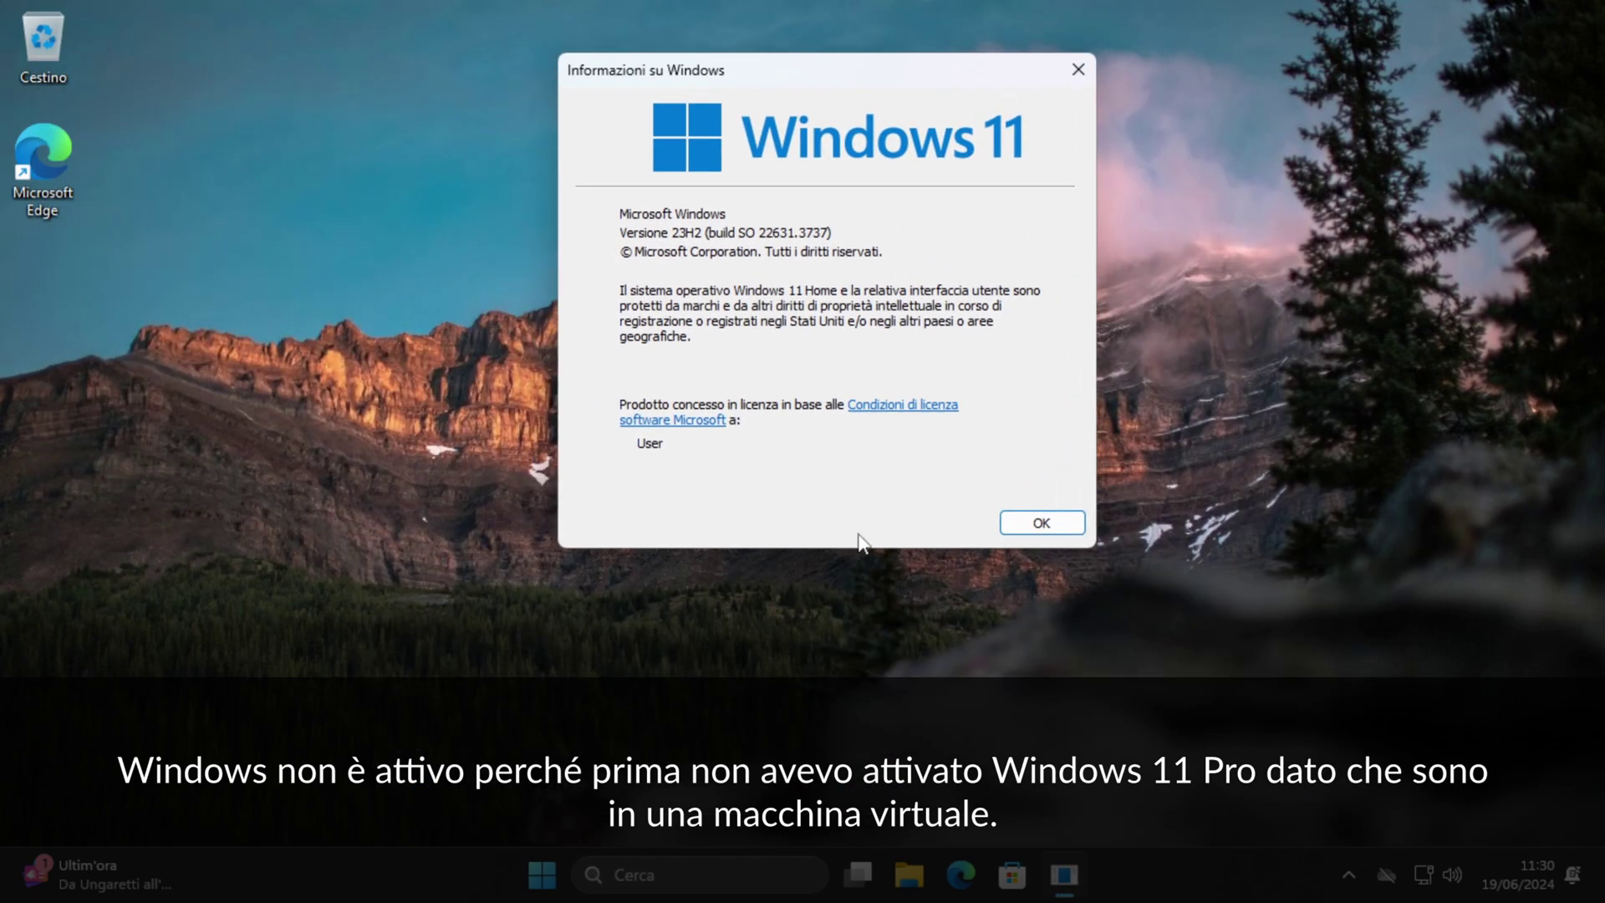
{"action": "left_click", "coordinate": [1039, 520]}
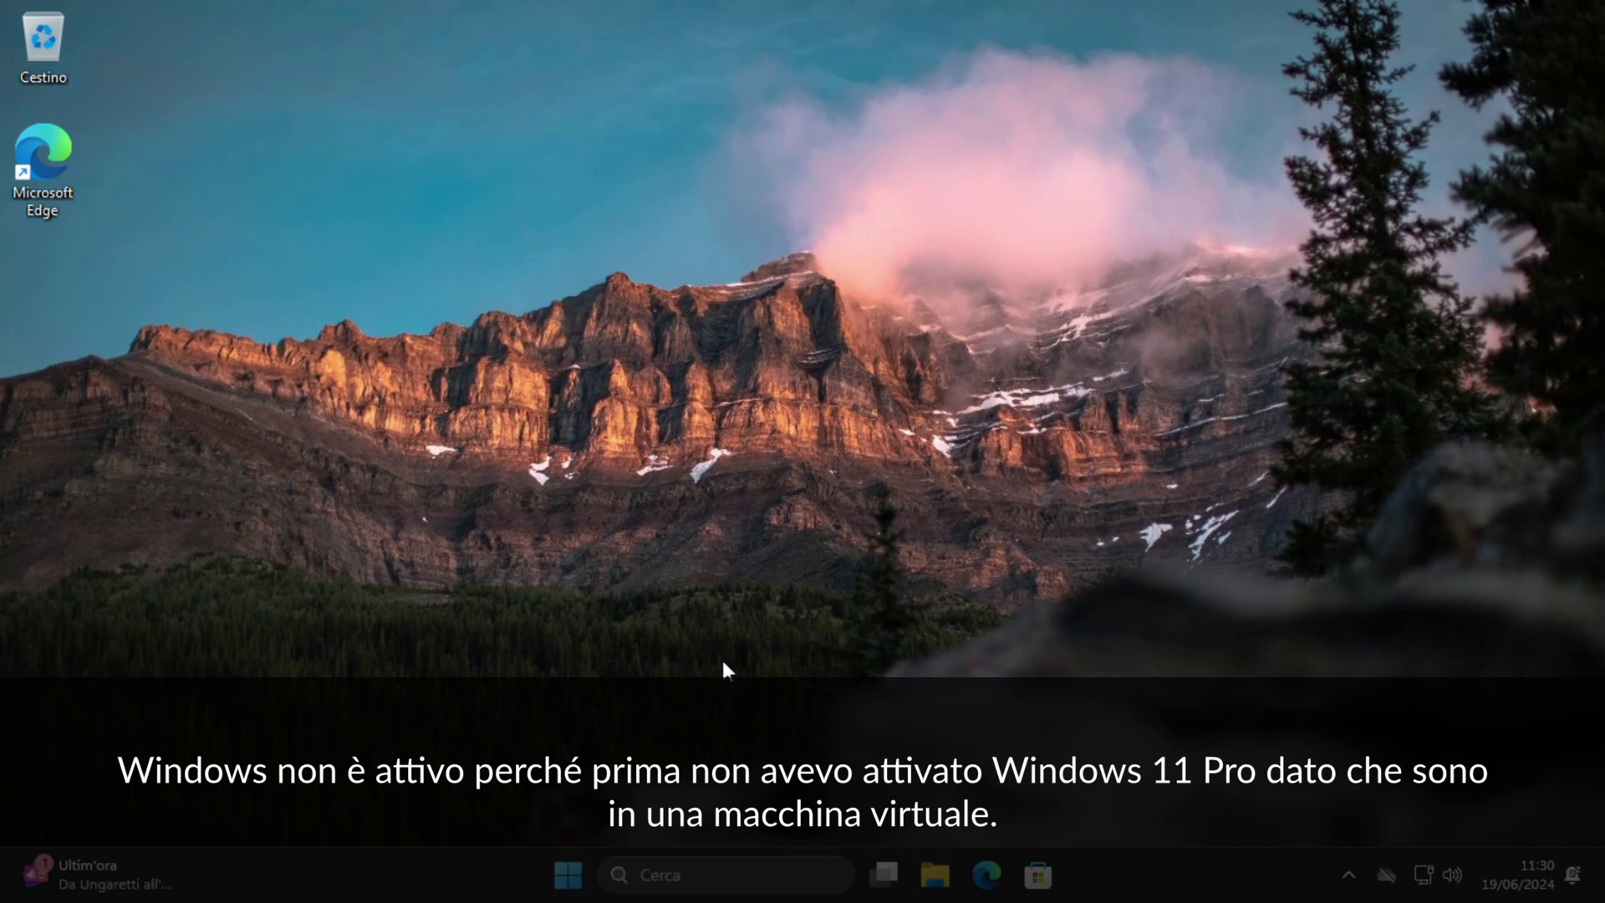
Try to run logoff through the Run dialog to test whether the command exists, and close the dialog.
{"action": "key", "text": "super+r"}
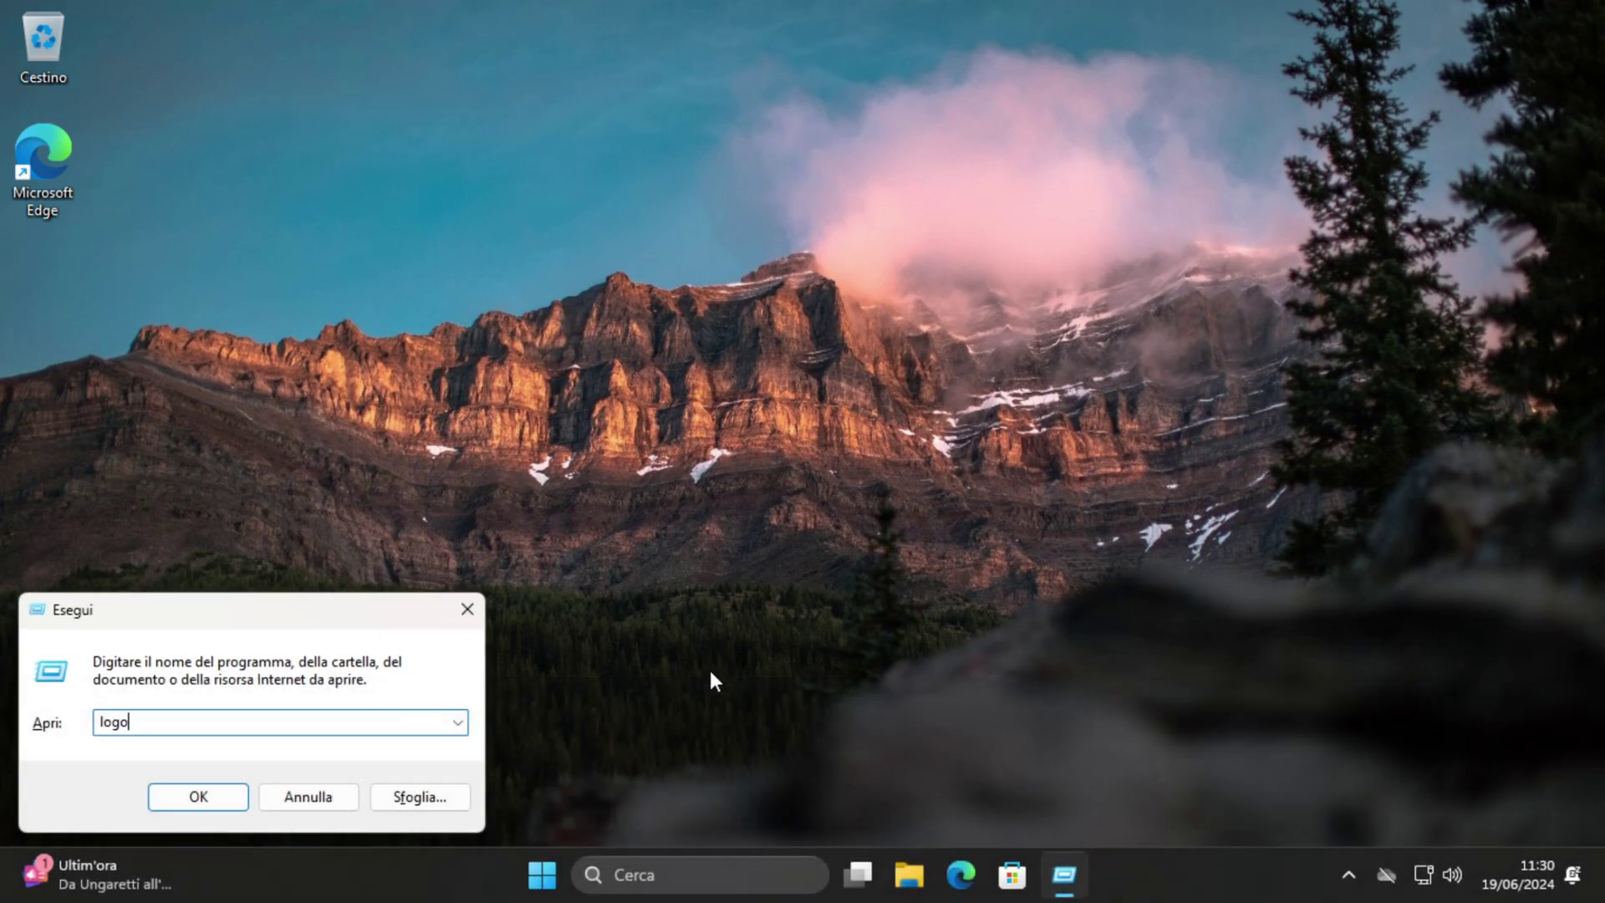
{"action": "key", "text": "Return"}
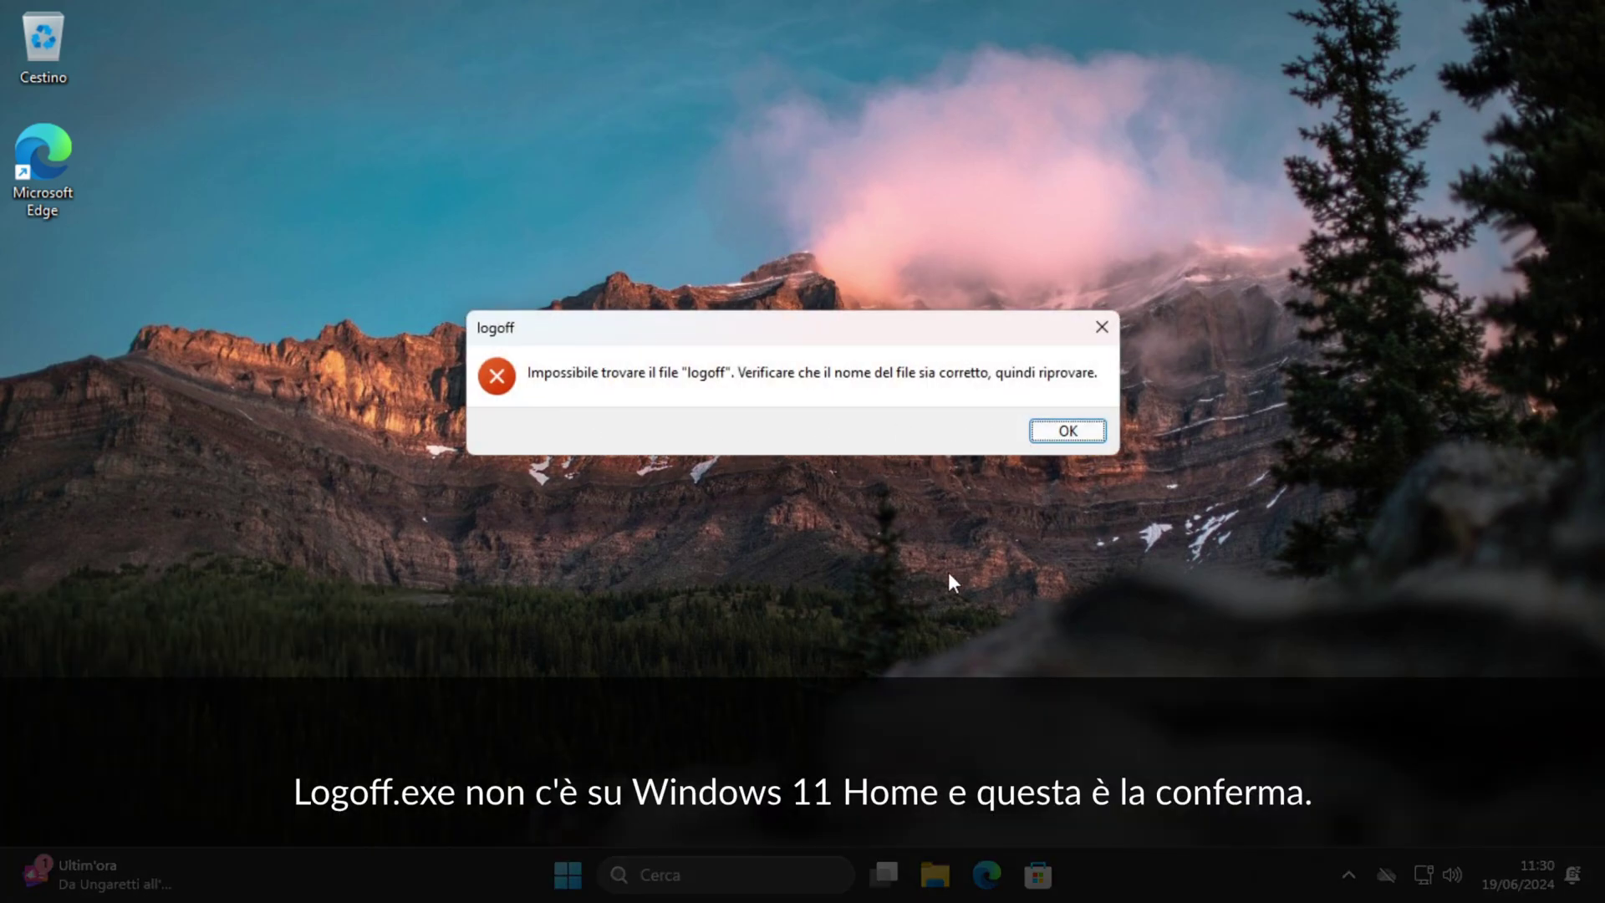
{"action": "key", "text": "Return"}
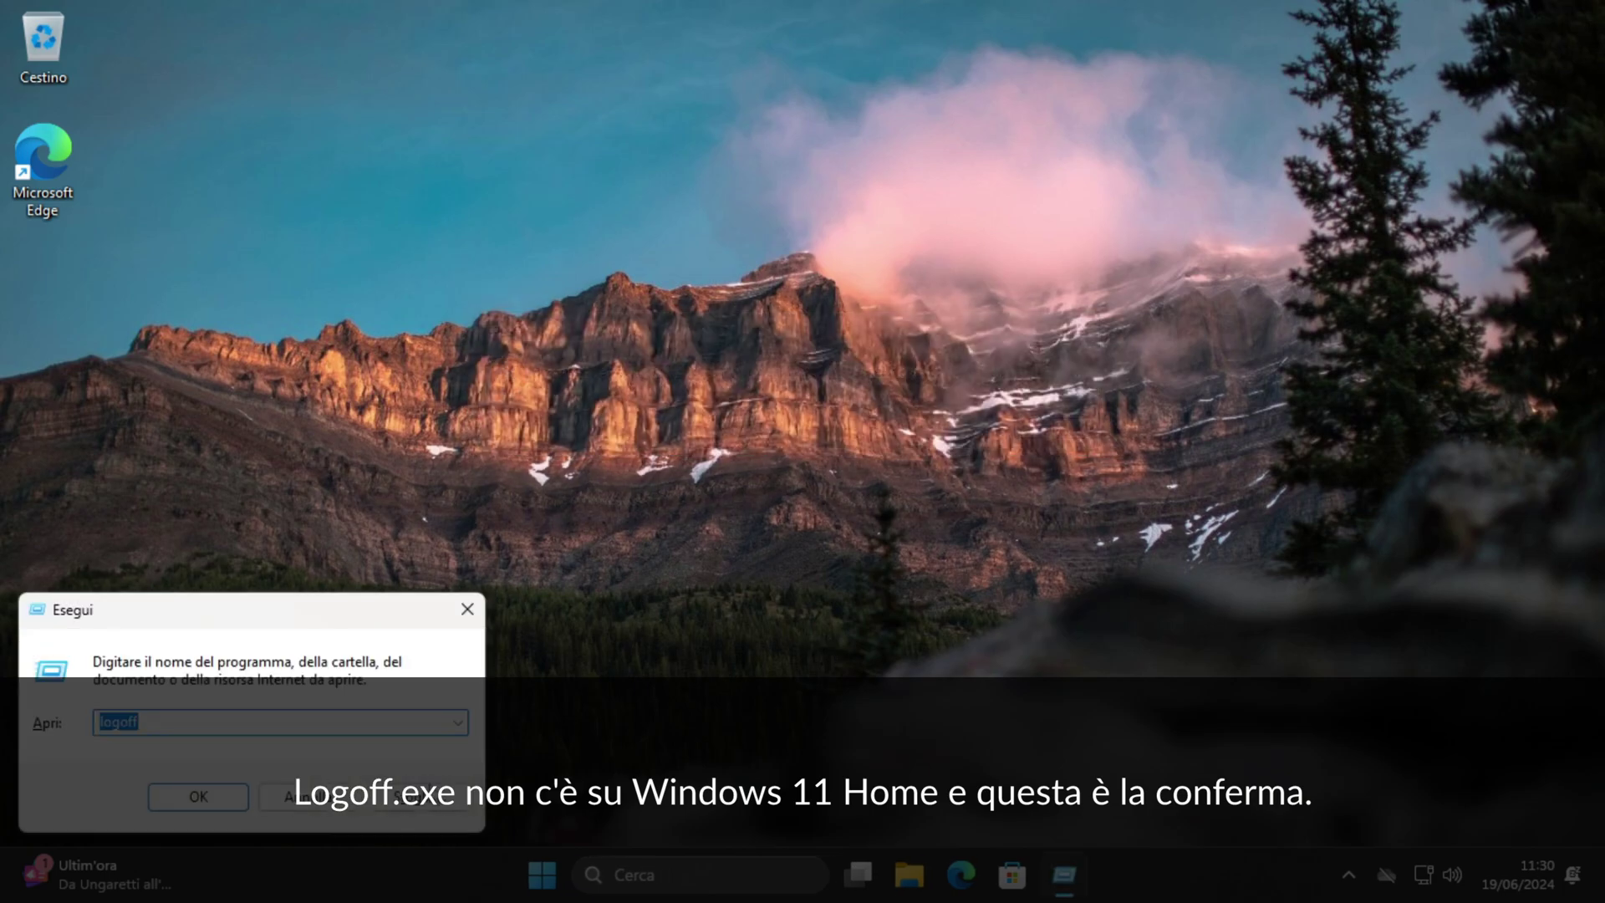
{"action": "left_click", "coordinate": [301, 805]}
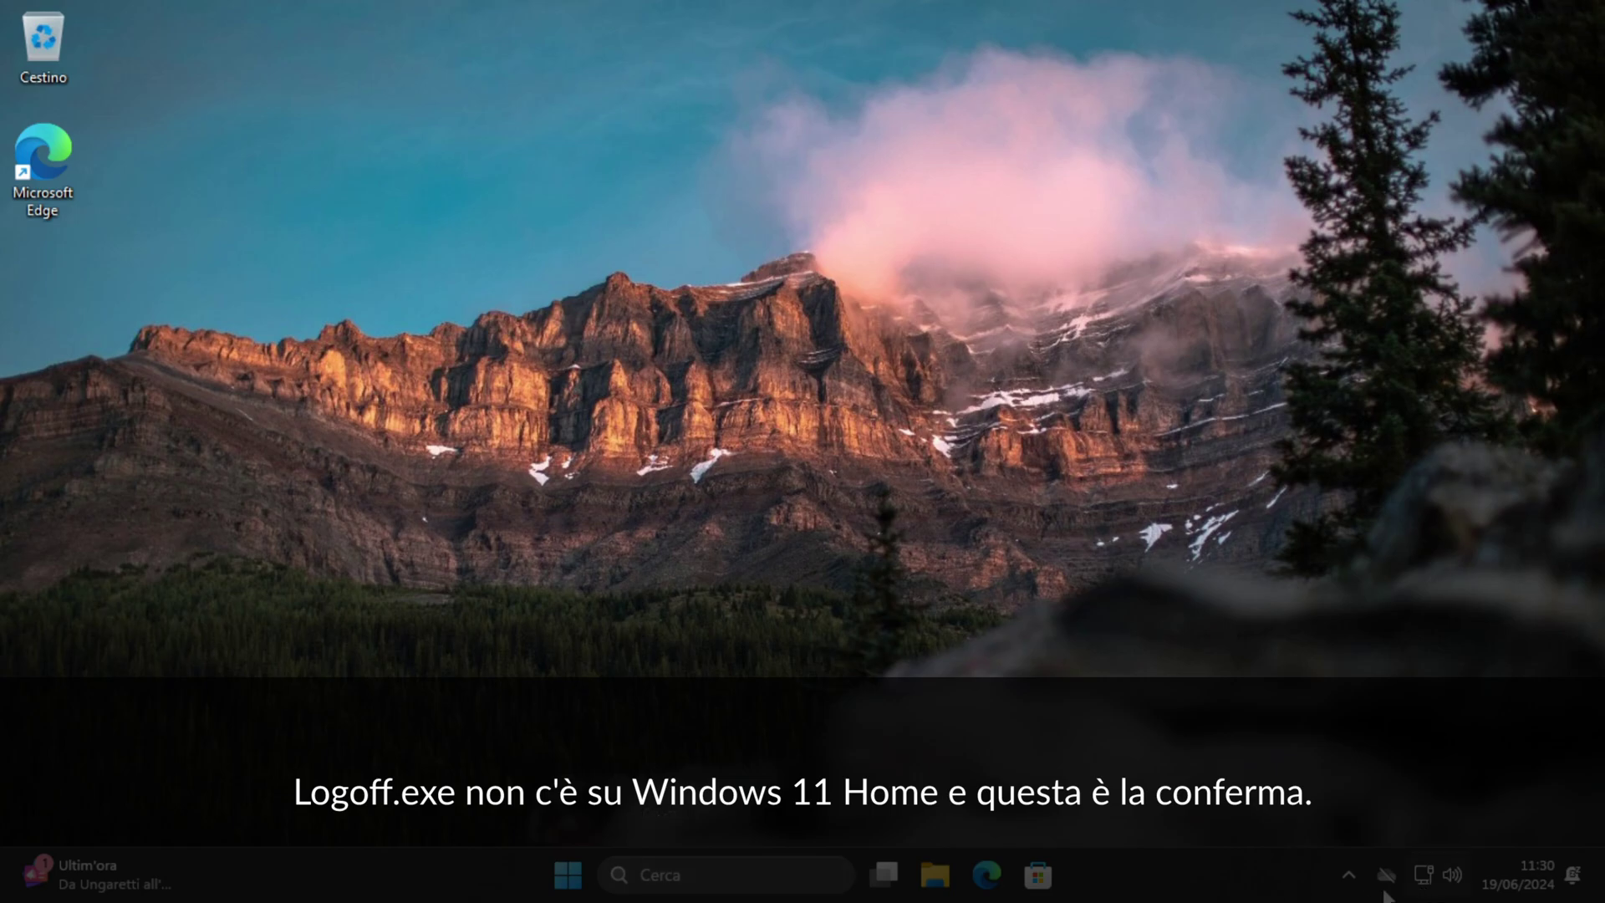
{"action": "left_click", "coordinate": [1348, 878]}
{"action": "left_click", "coordinate": [1168, 818]}
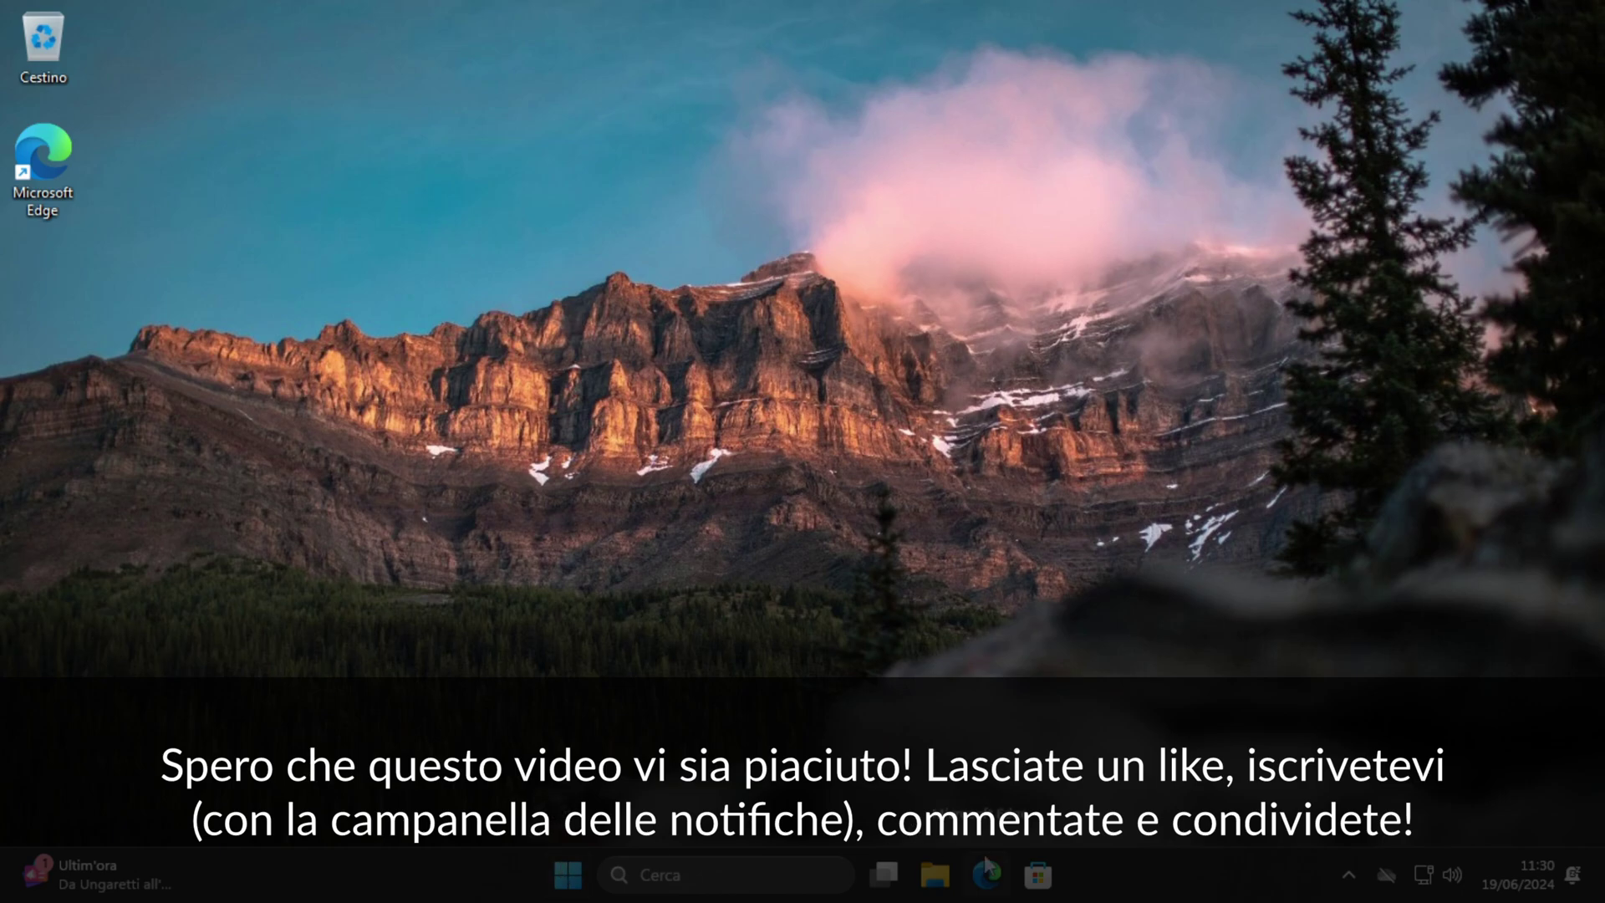
{"action": "left_click_drag", "start_coordinate": [775, 452], "coordinate": [875, 620]}
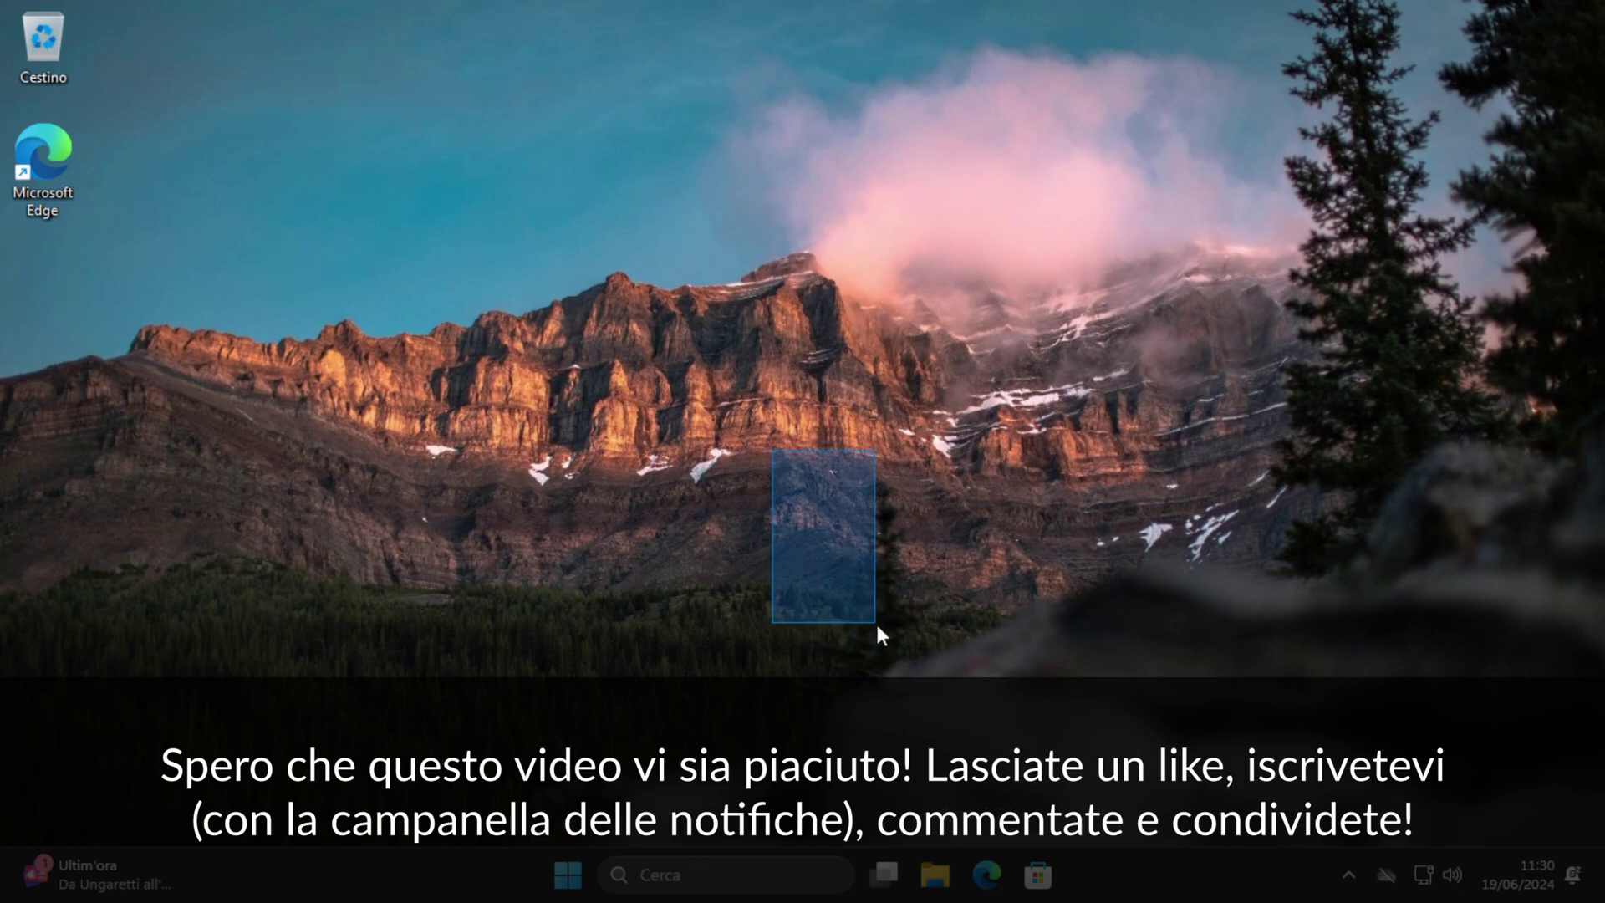
{"action": "left_click_drag", "start_coordinate": [1047, 625], "coordinate": [505, 284]}
{"action": "left_click_drag", "start_coordinate": [542, 348], "coordinate": [1330, 846]}
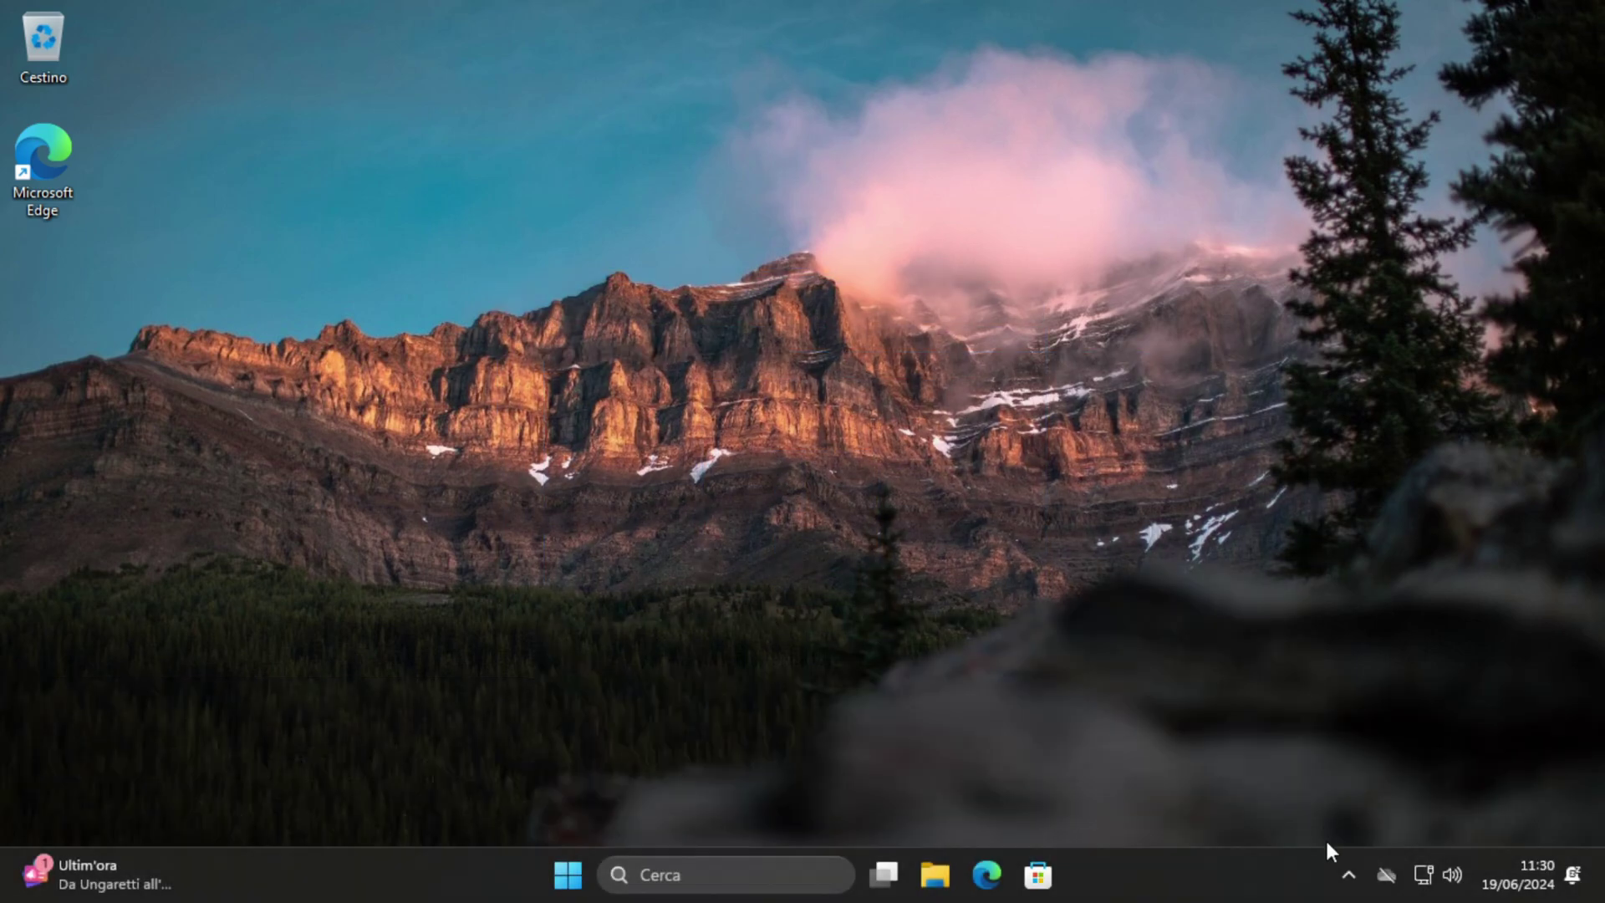